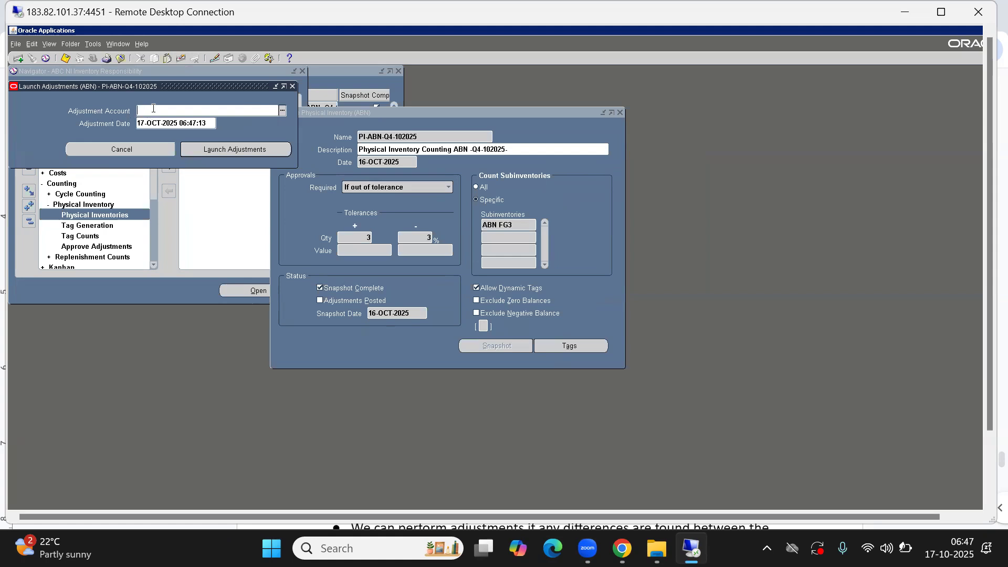
# Check the available ABC Account values for the adjustment account, then cancel launching the adjustments.
pyautogui.click(153, 108)
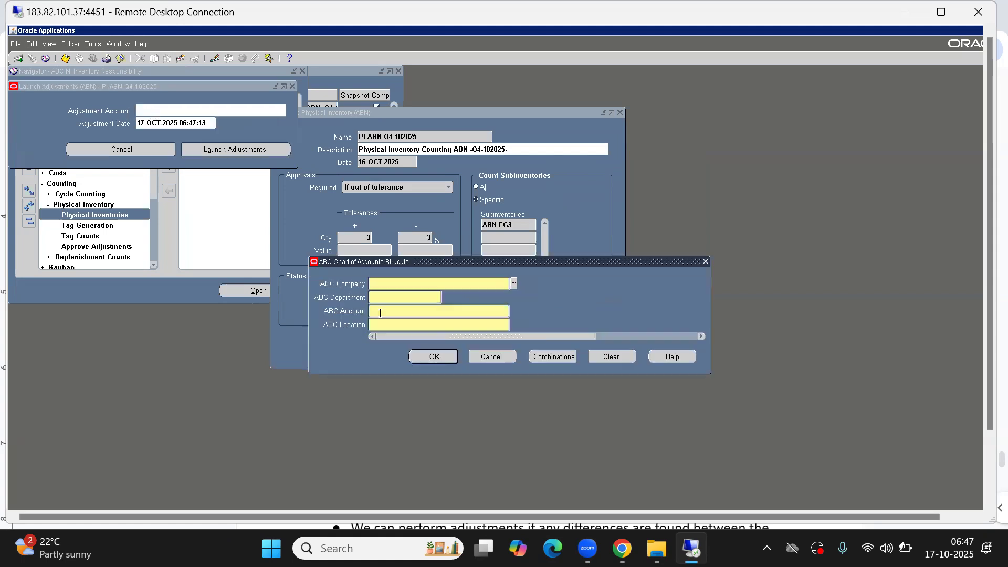
pyautogui.click(387, 317)
pyautogui.hotkey('ctrl', 'l')
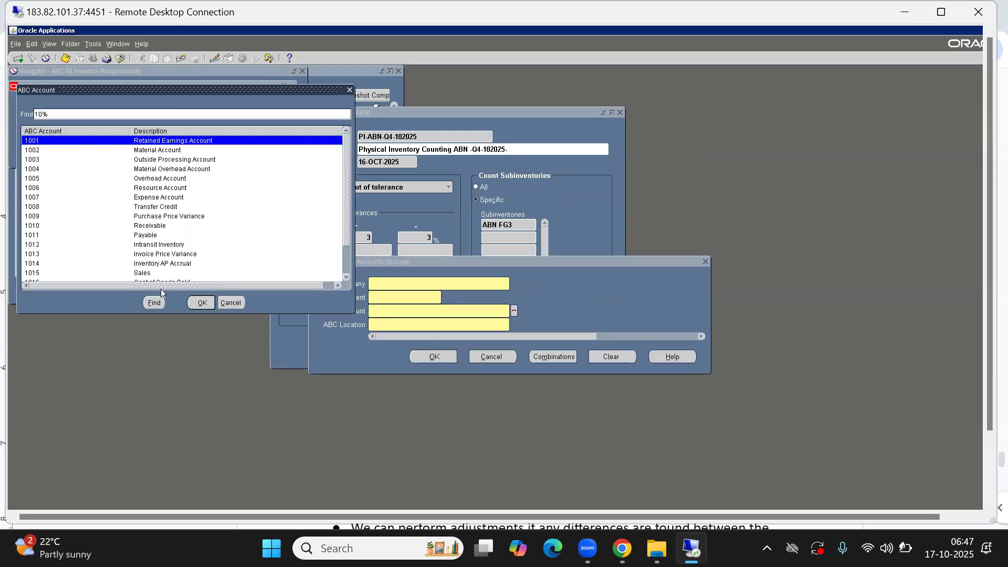
pyautogui.click(227, 303)
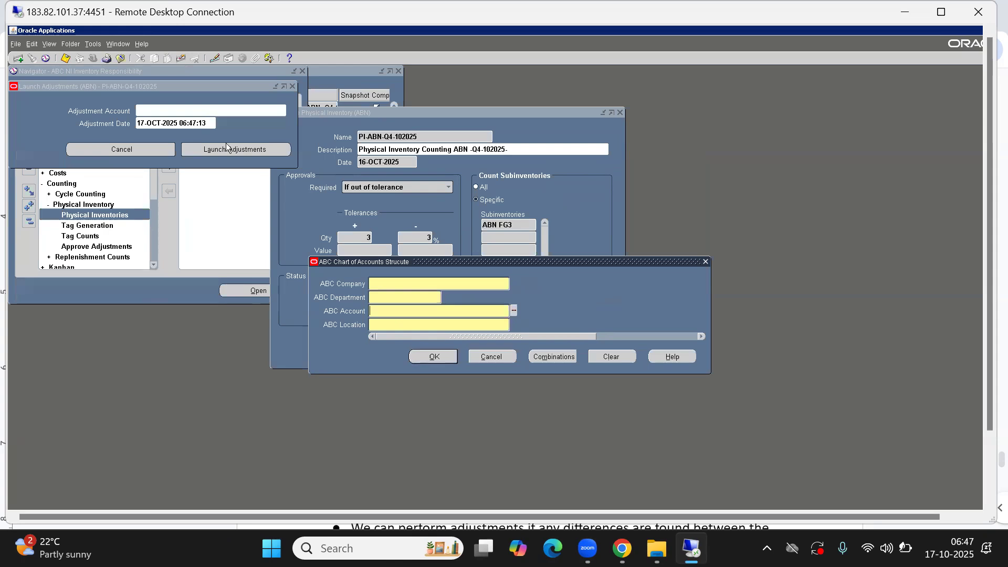
pyautogui.click(485, 357)
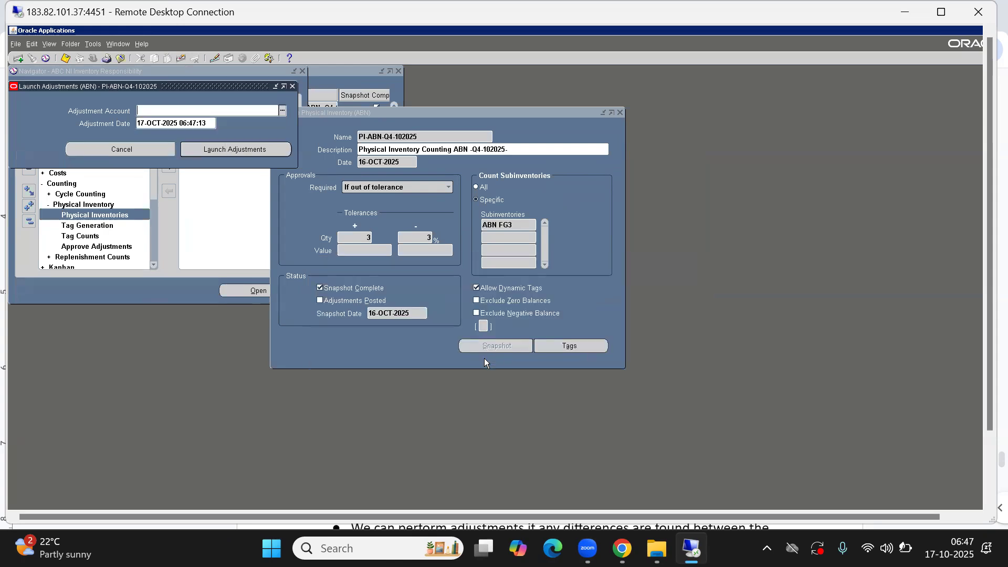
pyautogui.click(293, 86)
# Open the segment values form at Setup > Flexfields > Validation > Values in the Navigator.
pyautogui.click(207, 97)
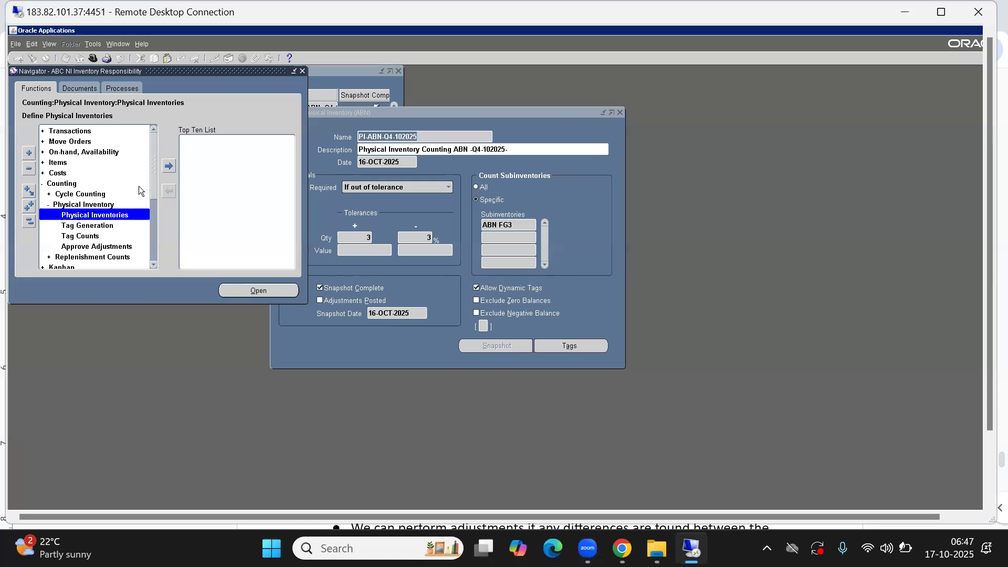
pyautogui.click(29, 221)
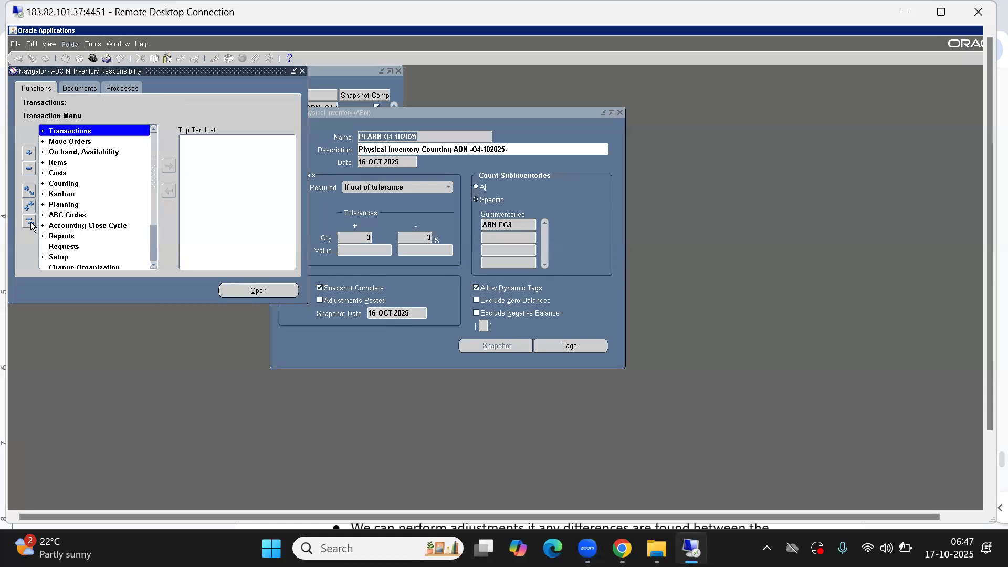
pyautogui.press('s')
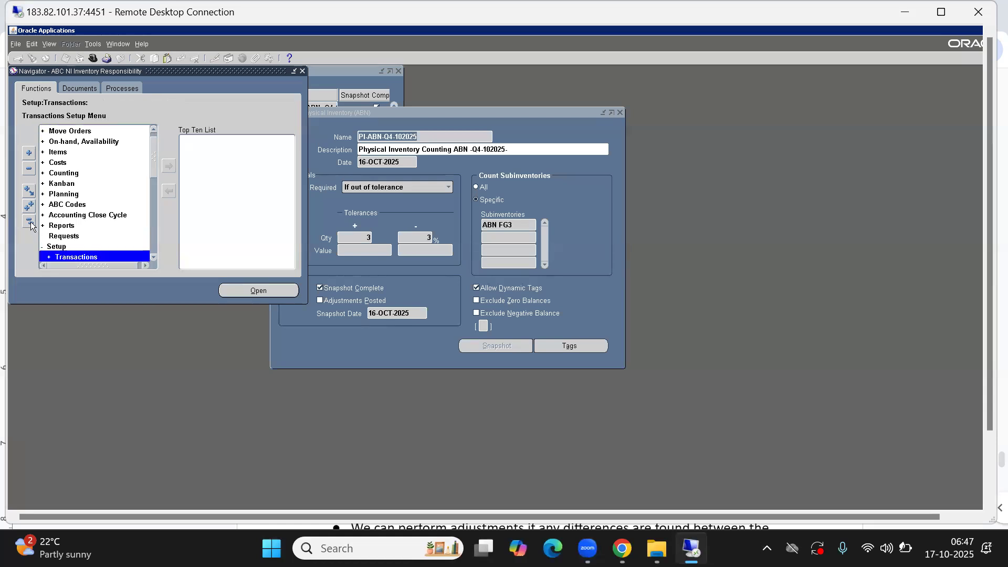
pyautogui.press('f')
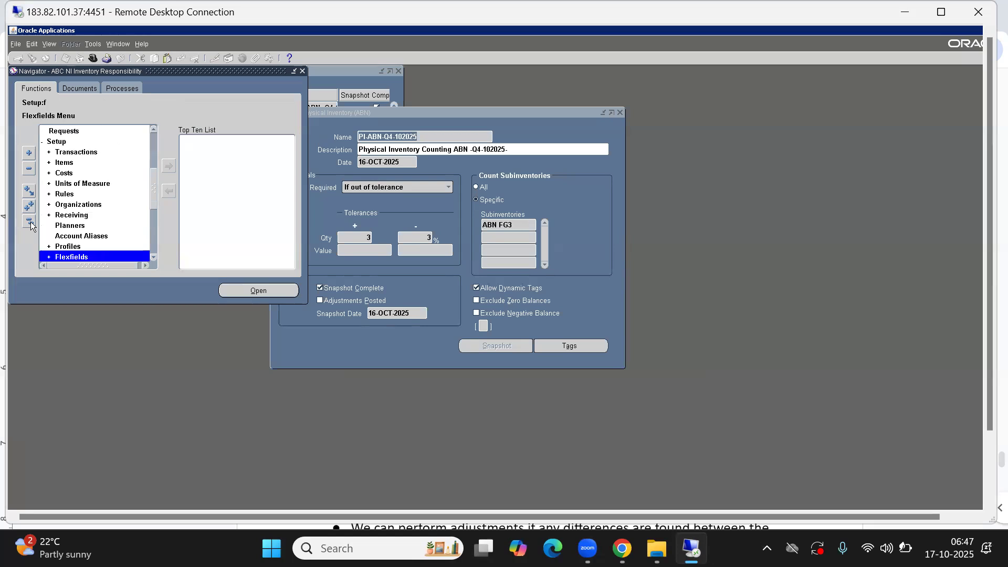
pyautogui.press('Return')
pyautogui.press('Down')
pyautogui.press('Down')
pyautogui.press('Down')
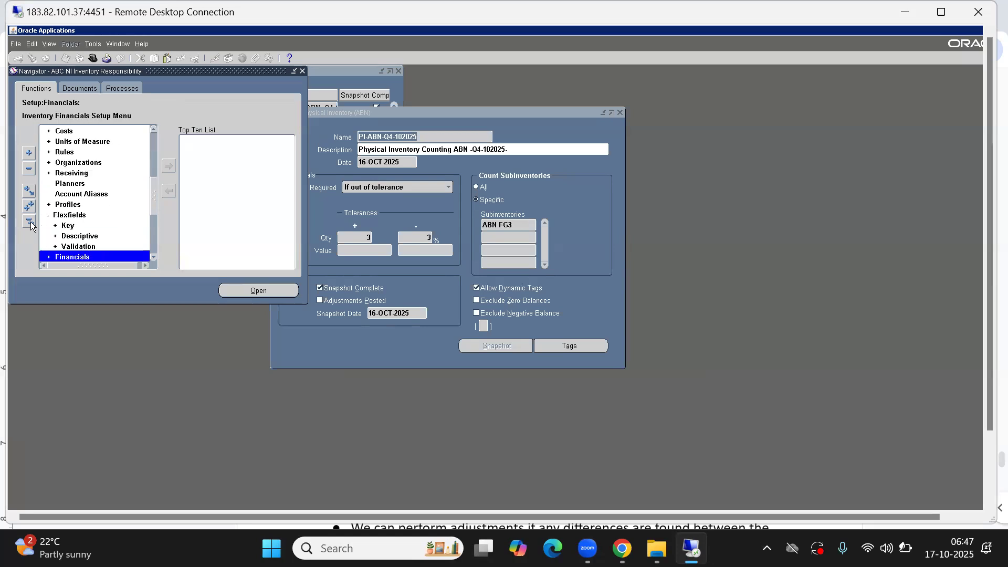
pyautogui.press('Up')
pyautogui.press('Return')
pyautogui.press('Down')
pyautogui.press('Down')
pyautogui.press('Down')
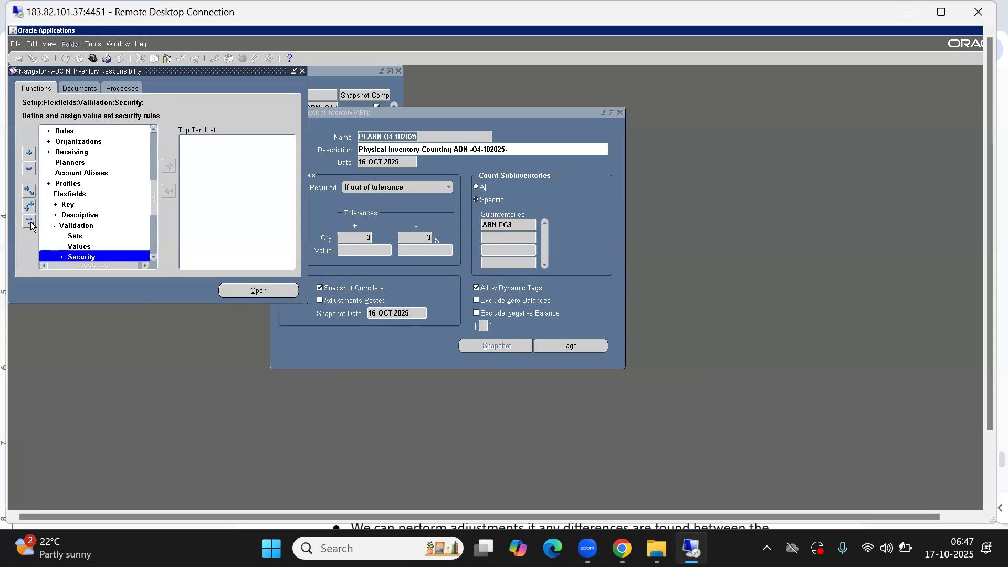
pyautogui.press('Up')
pyautogui.press('Return')
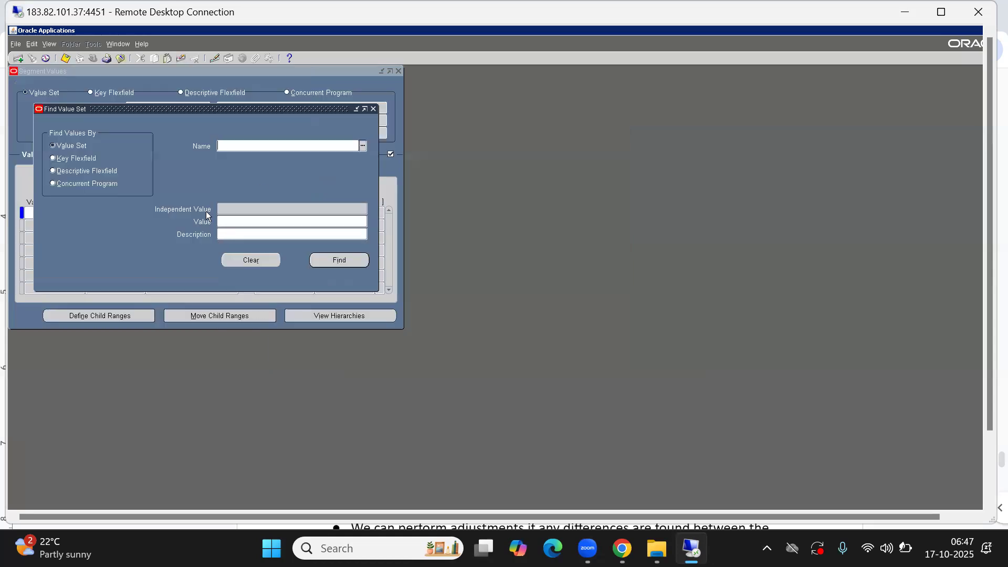
# Find the segment values of the ABC Account value set.
pyautogui.write('abc account')
pyautogui.press('Tab')
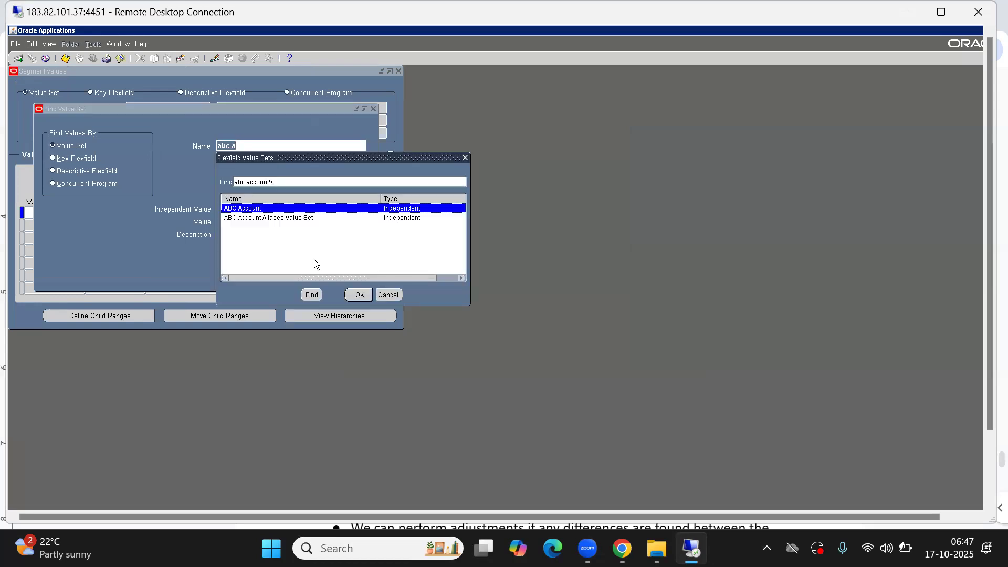
pyautogui.press('Return')
pyautogui.click(359, 261)
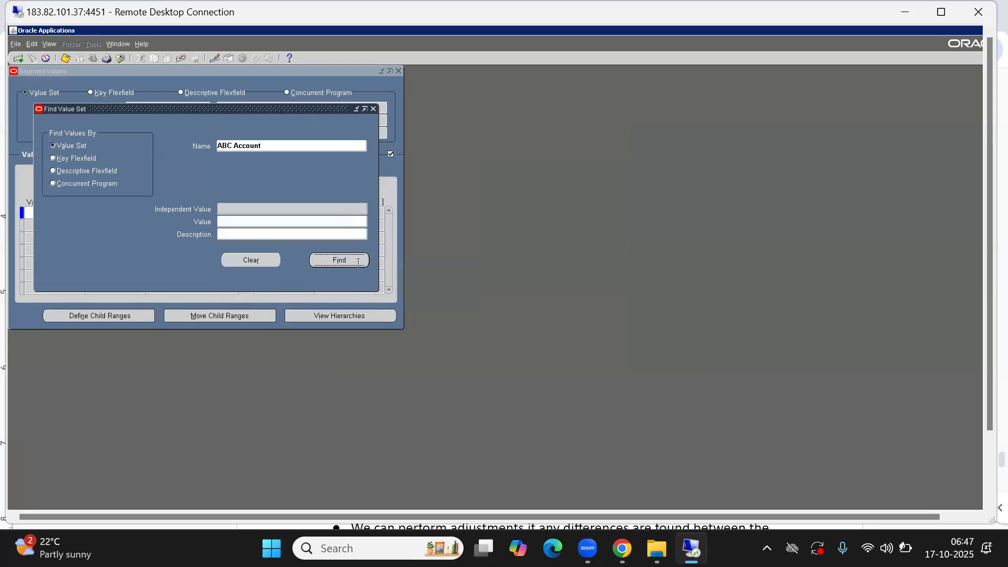
# Add value 1020 with description Physical Inventory Adjustment Account after the existing values, accepting the default qualifiers.
pyautogui.click(390, 287)
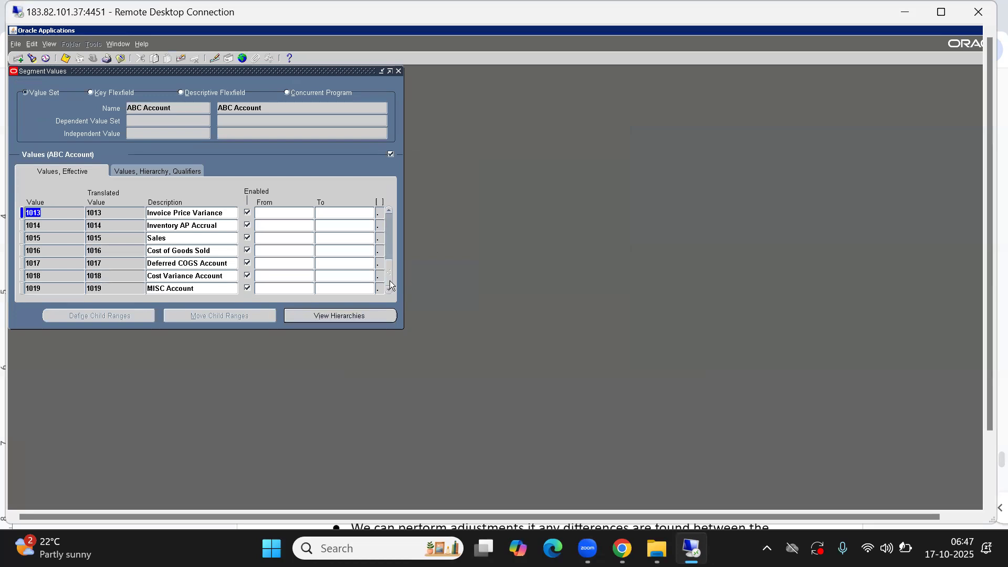
pyautogui.click(47, 289)
pyautogui.press('Down')
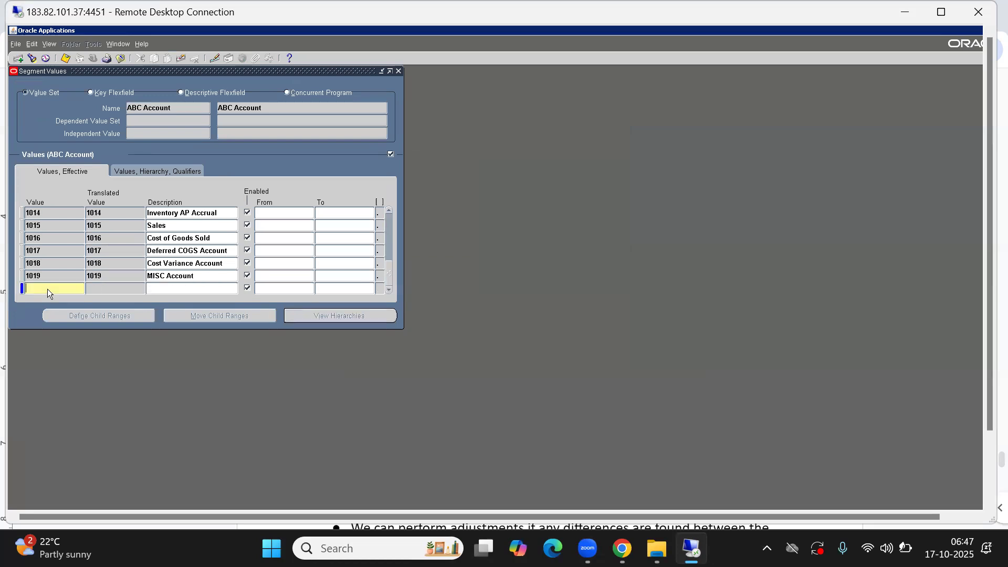
pyautogui.press('Tab')
pyautogui.write('Physical Inve')
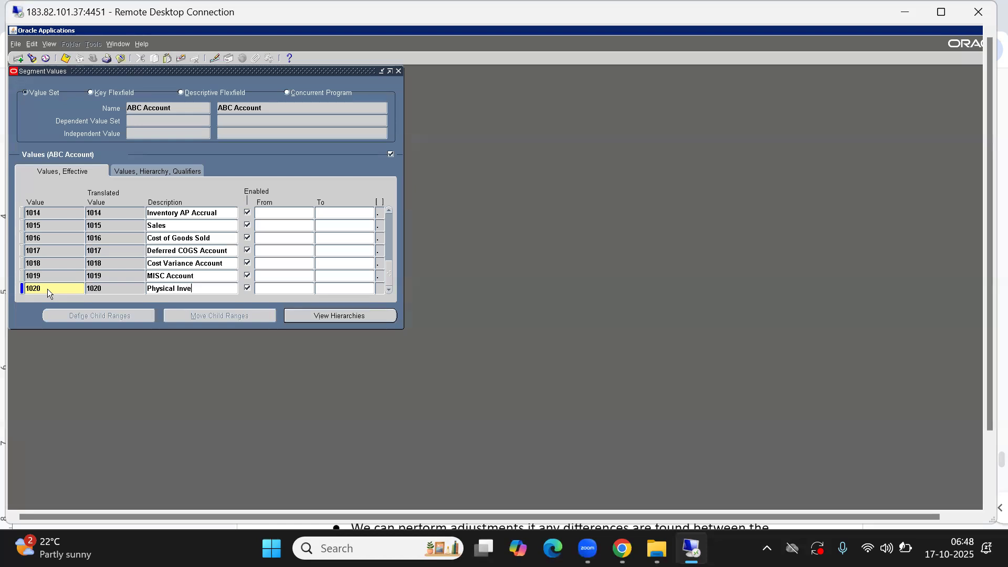
pyautogui.write('ntory Adjustment Account')
pyautogui.press('Tab')
pyautogui.press('Tab')
pyautogui.press('Tab')
pyautogui.press('Tab')
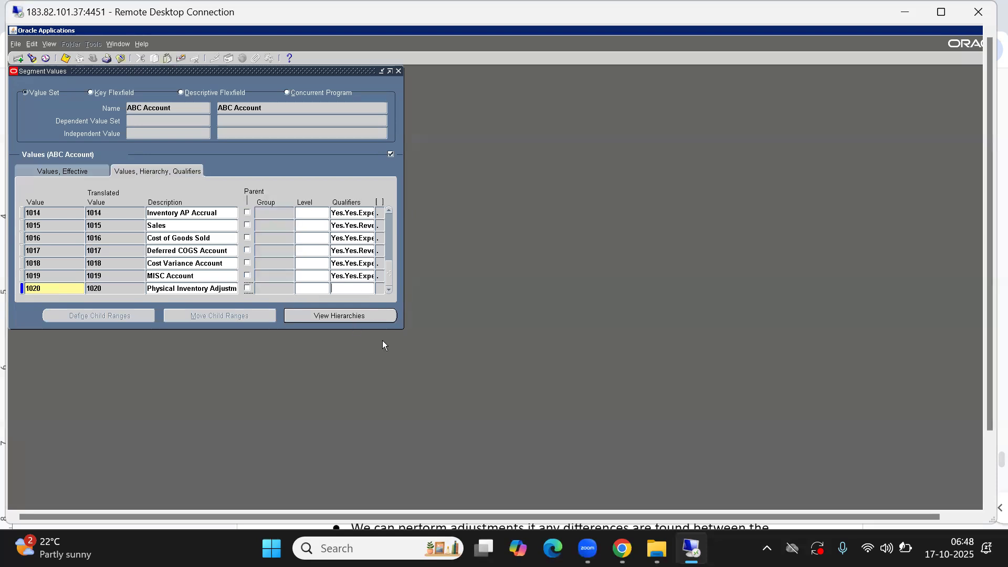
pyautogui.click(458, 362)
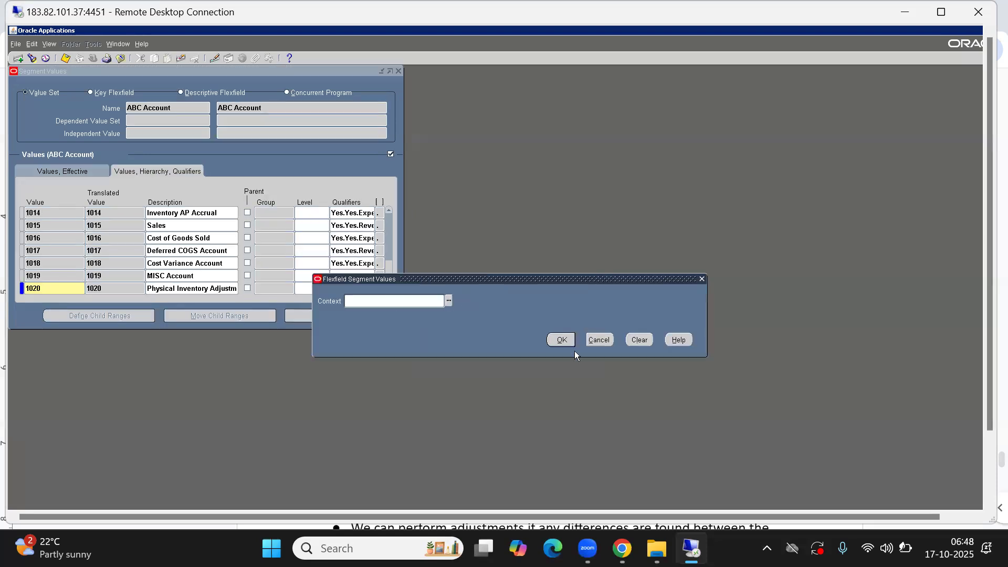
pyautogui.click(561, 340)
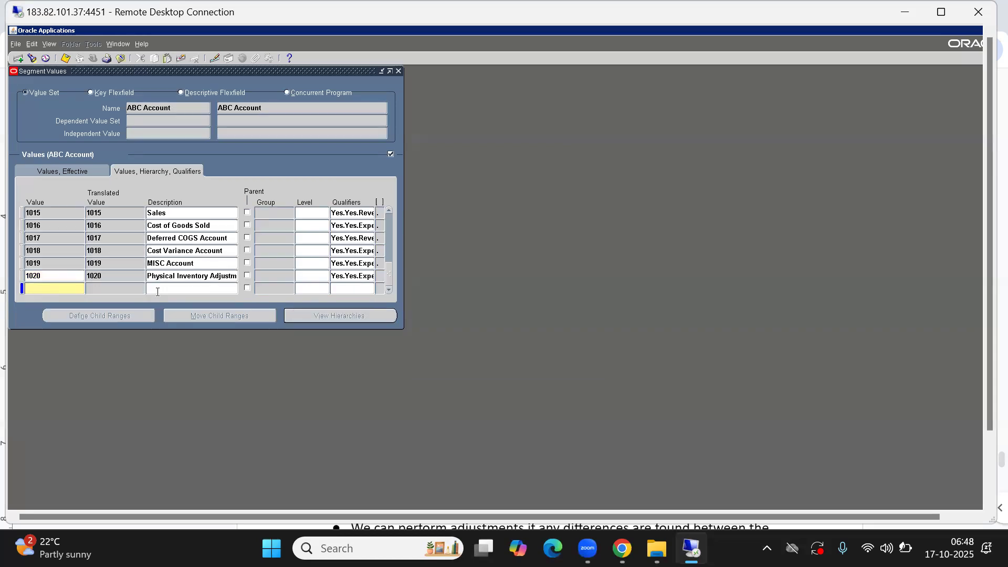
# Add value 1021 with description Cycle Count Adjustmnet Account and default qualifiers, then save the value set and close the form.
pyautogui.write('1021')
pyautogui.press('Tab')
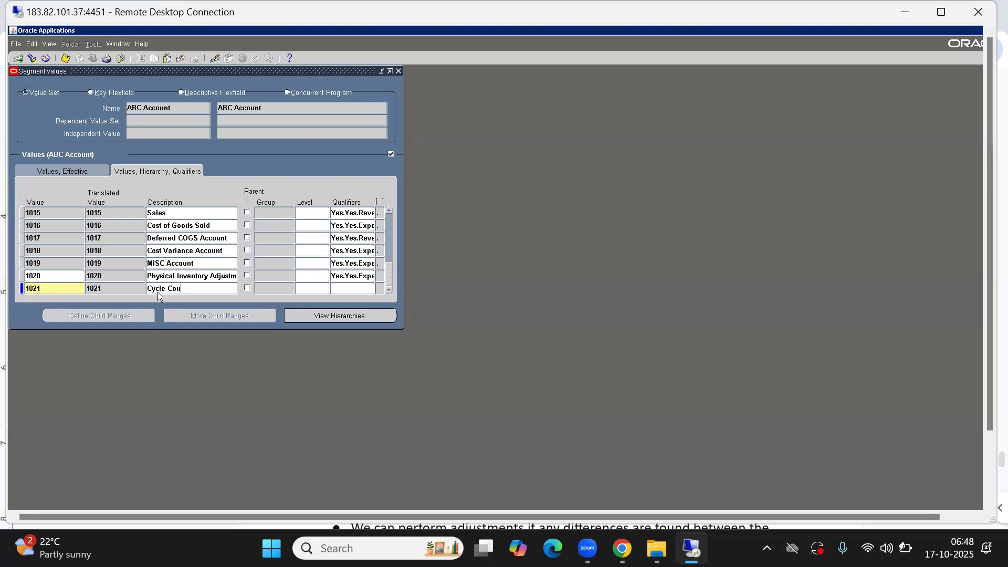
pyautogui.write('Cycle Count Adjustmnet Account')
pyautogui.press('Tab')
pyautogui.press('Tab')
pyautogui.click(157, 171)
pyautogui.click(359, 288)
pyautogui.click(456, 364)
pyautogui.click(561, 339)
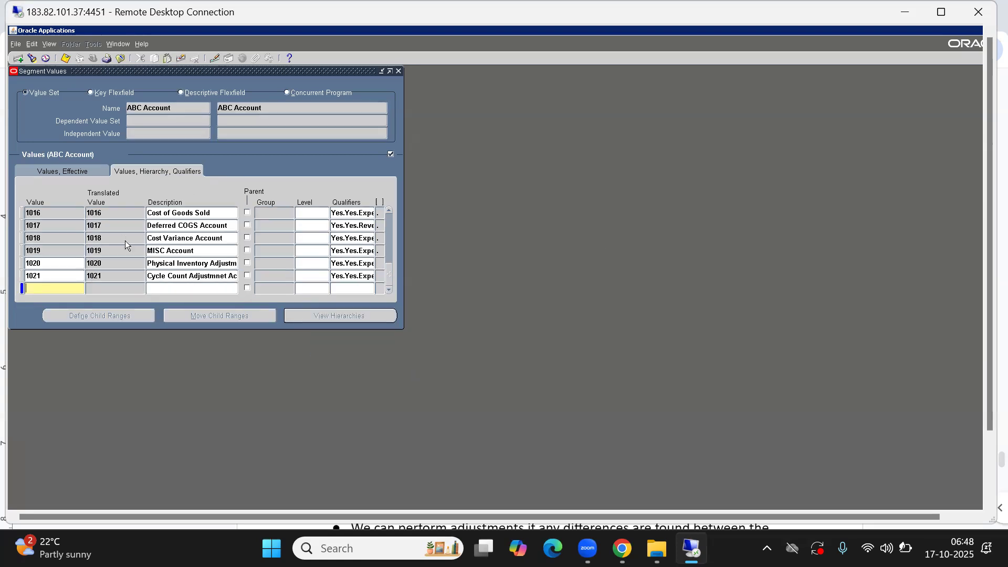
pyautogui.hotkey('ctrl', 's')
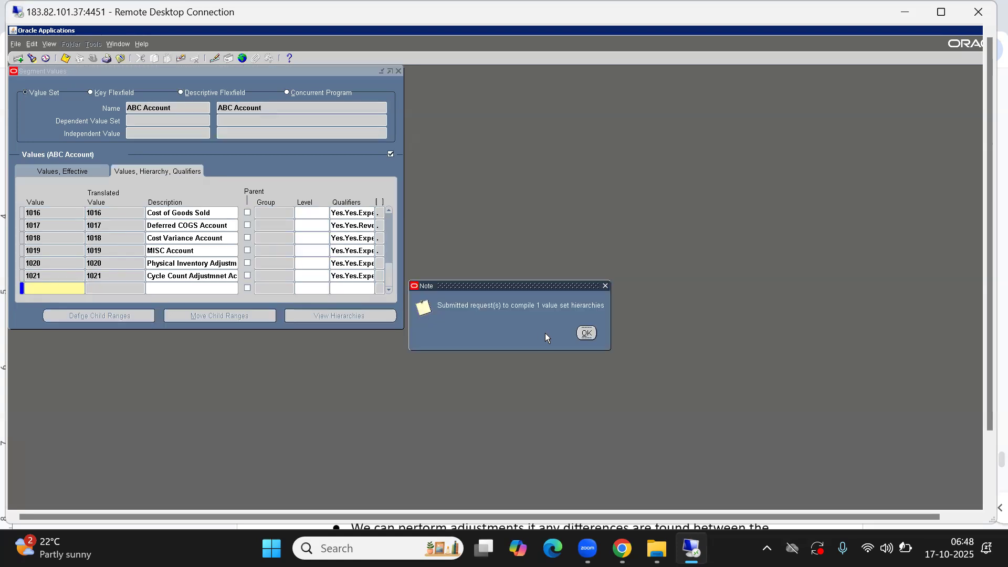
pyautogui.click(585, 333)
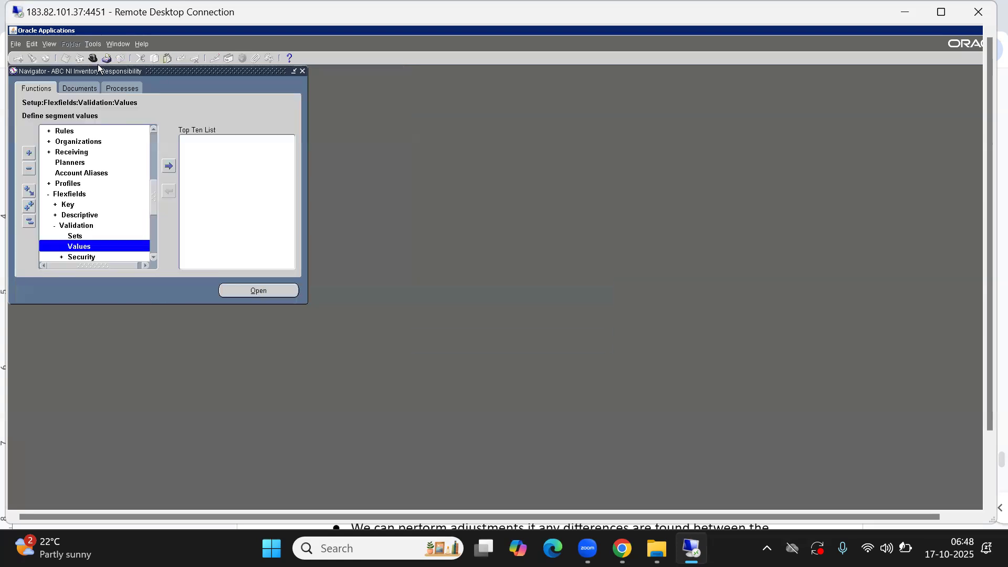
# Open the PI-ABN-Q4-102025 definition from Counting > Physical Inventory > Physical Inventories.
pyautogui.click(30, 223)
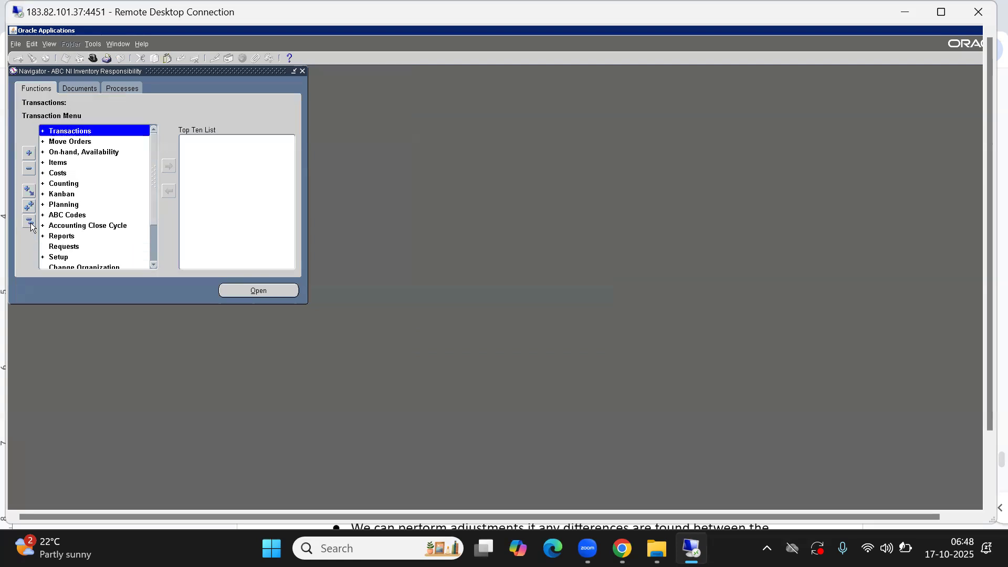
pyautogui.press('c')
pyautogui.press('c')
pyautogui.press('Return')
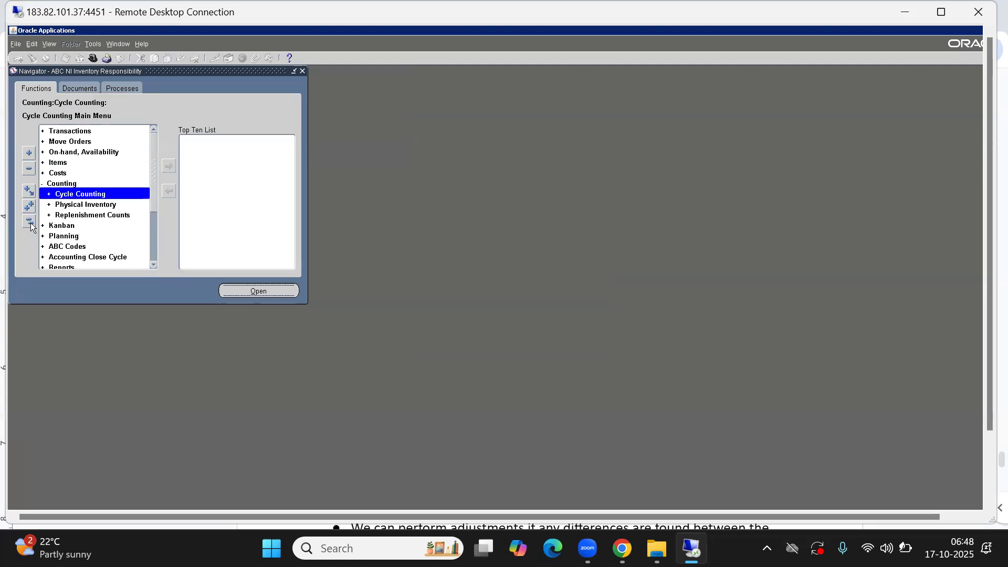
pyautogui.press('Return')
pyautogui.press('Down')
pyautogui.press('Up')
pyautogui.press('Up')
pyautogui.press('Return')
pyautogui.press('Down')
pyautogui.press('Return')
pyautogui.press('Return')
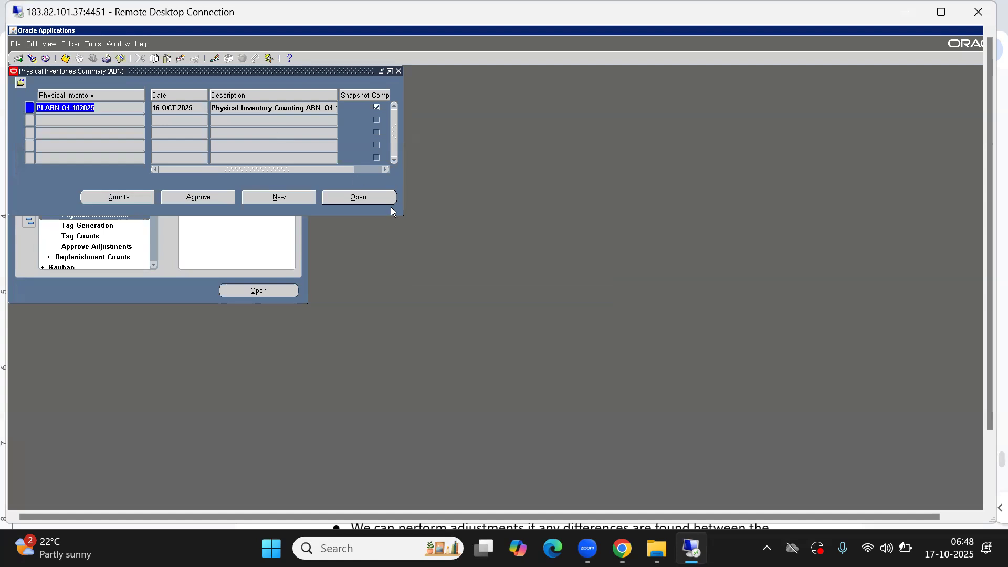
pyautogui.click(367, 197)
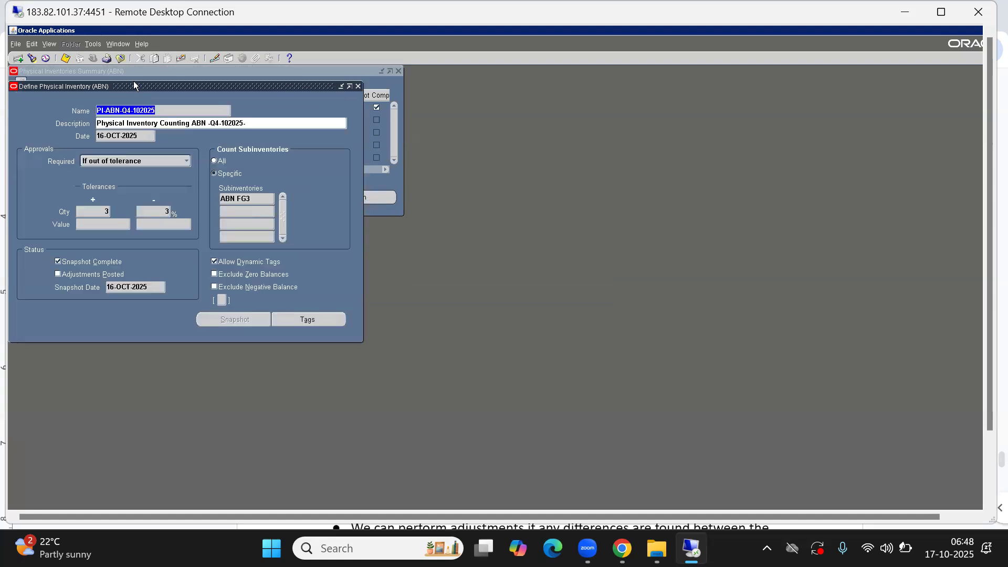
# Open the Launch Adjustments form for the PI-ABN-Q4-102025 physical inventory.
pyautogui.moveTo(189, 83); pyautogui.dragTo(253, 75)
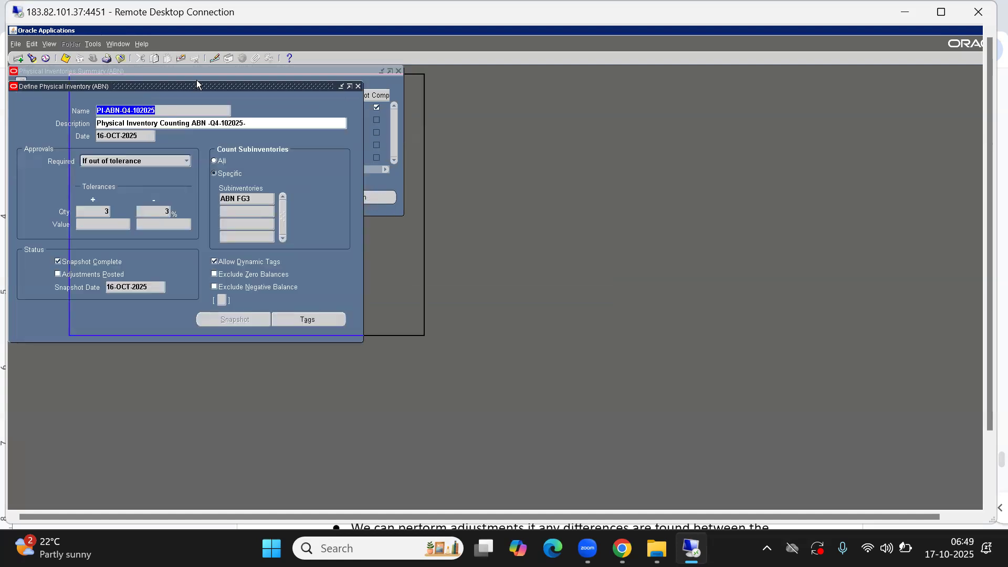
pyautogui.click(93, 44)
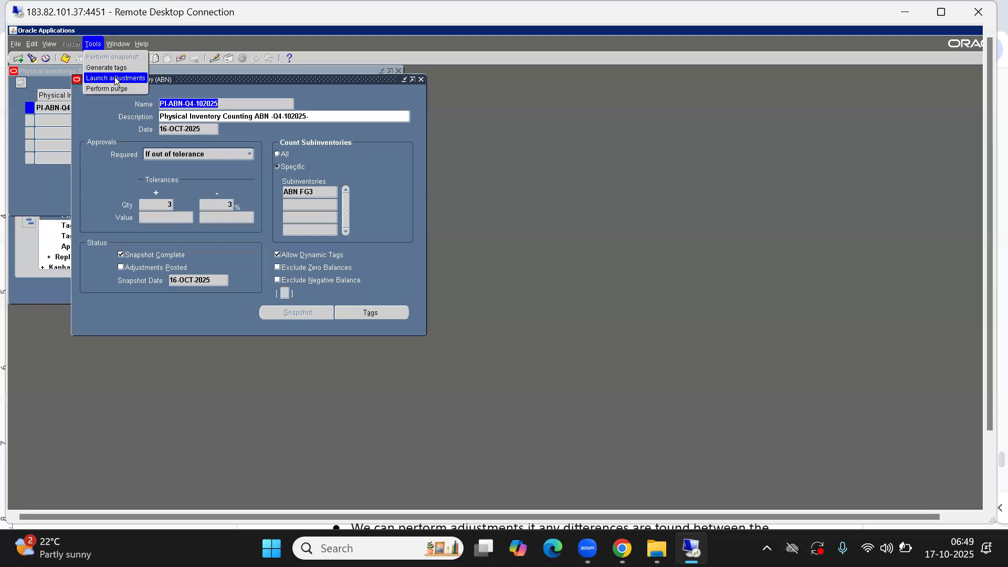
pyautogui.click(101, 79)
pyautogui.press('Tab')
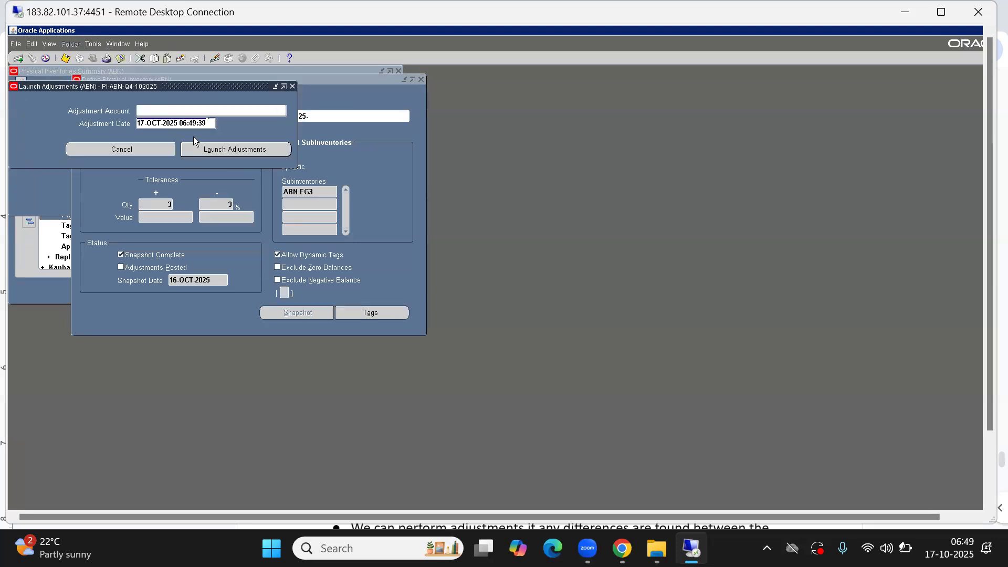
# Set the adjustment account's company segment to 10 and its department segment to 105 Warehouse Dept.
pyautogui.click(149, 110)
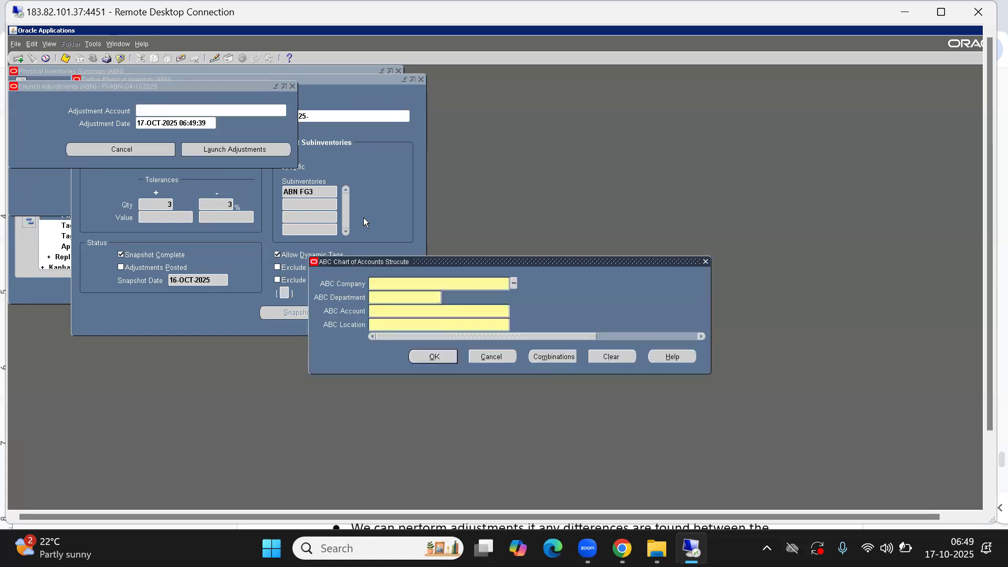
pyautogui.hotkey('ctrl', 'l')
pyautogui.press('Return')
pyautogui.hotkey('ctrl', 'l')
pyautogui.press('Down')
pyautogui.press('Down')
pyautogui.press('Down')
pyautogui.press('Down')
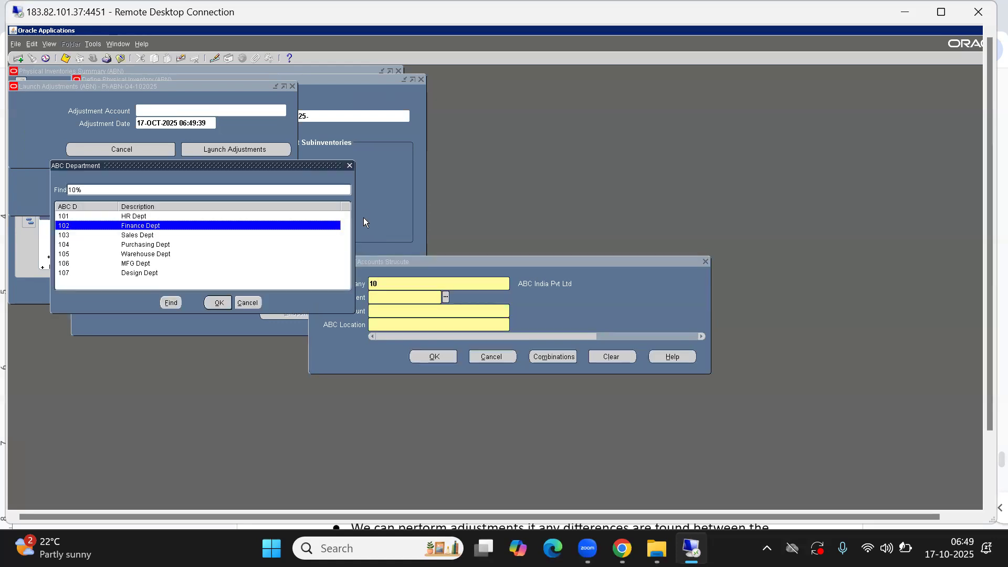
pyautogui.press('Return')
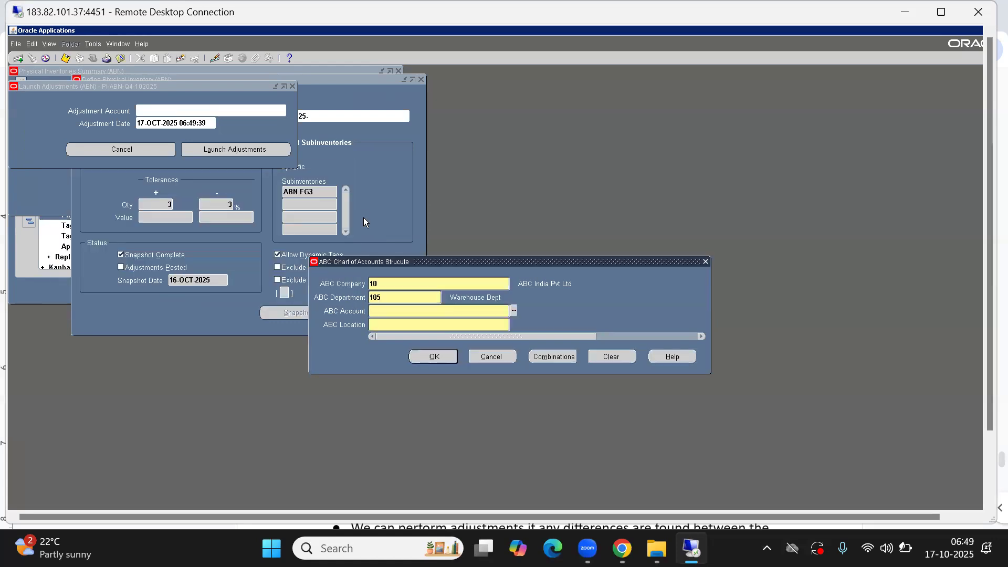
# Set the adjustment account's account segment to 1020 Physical Inventory Adjustment Account.
pyautogui.write('10')
pyautogui.hotkey('ctrl', 'l')
pyautogui.press('Down')
pyautogui.press('Down')
pyautogui.press('Down')
pyautogui.press('Down')
pyautogui.press('Down')
pyautogui.press('Down')
pyautogui.press('Down')
pyautogui.press('Down')
pyautogui.press('Down')
pyautogui.press('Down')
pyautogui.press('Down')
pyautogui.press('Down')
pyautogui.press('Down')
pyautogui.press('Down')
pyautogui.press('Down')
pyautogui.press('Down')
pyautogui.press('Down')
pyautogui.press('Down')
pyautogui.press('Down')
pyautogui.press('Down')
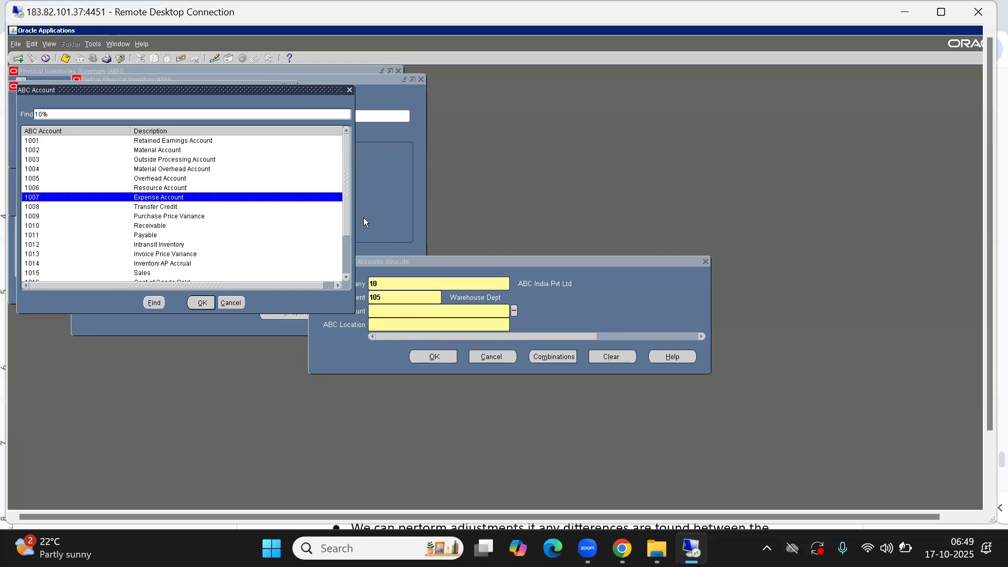
pyautogui.press('Up')
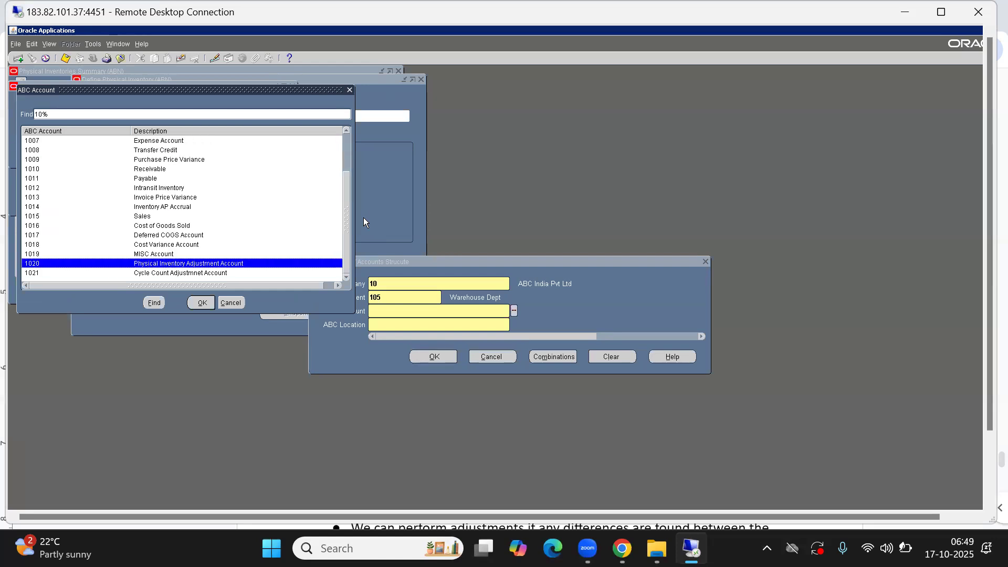
pyautogui.press('Return')
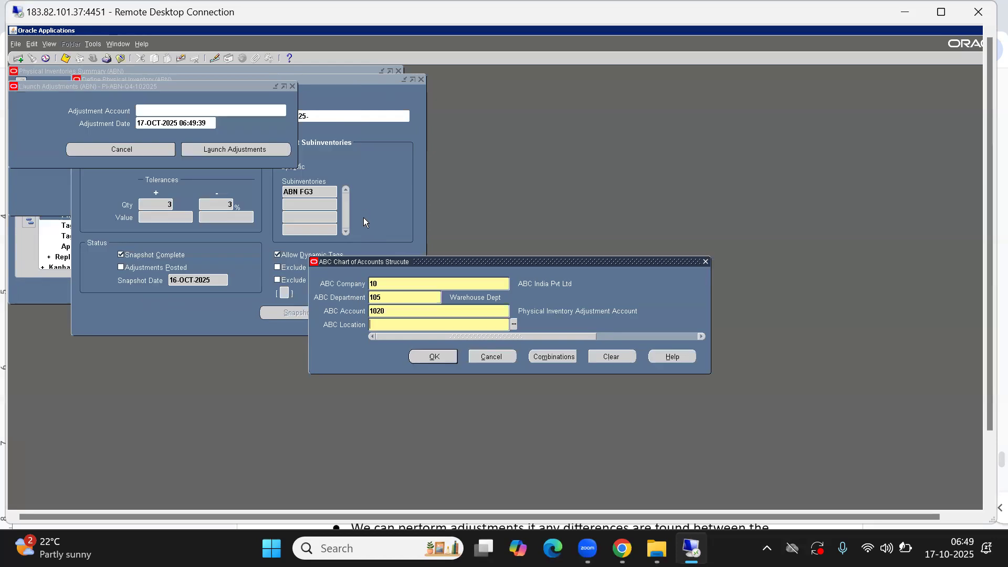
# Set the adjustment account's location segment to 333 and accept the account combination.
pyautogui.hotkey('ctrl', 'l')
pyautogui.press('Down')
pyautogui.press('Down')
pyautogui.press('Return')
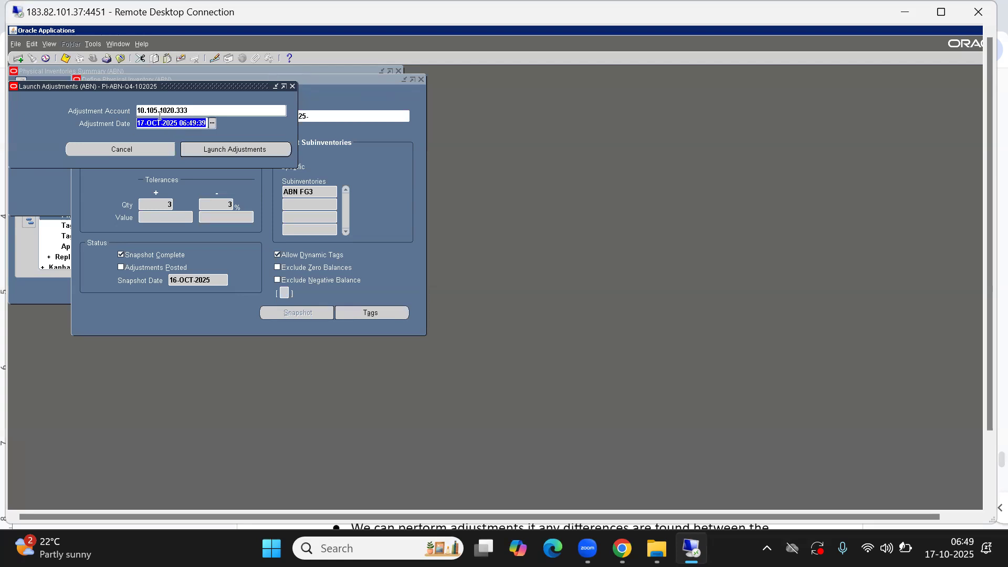
pyautogui.click(177, 122)
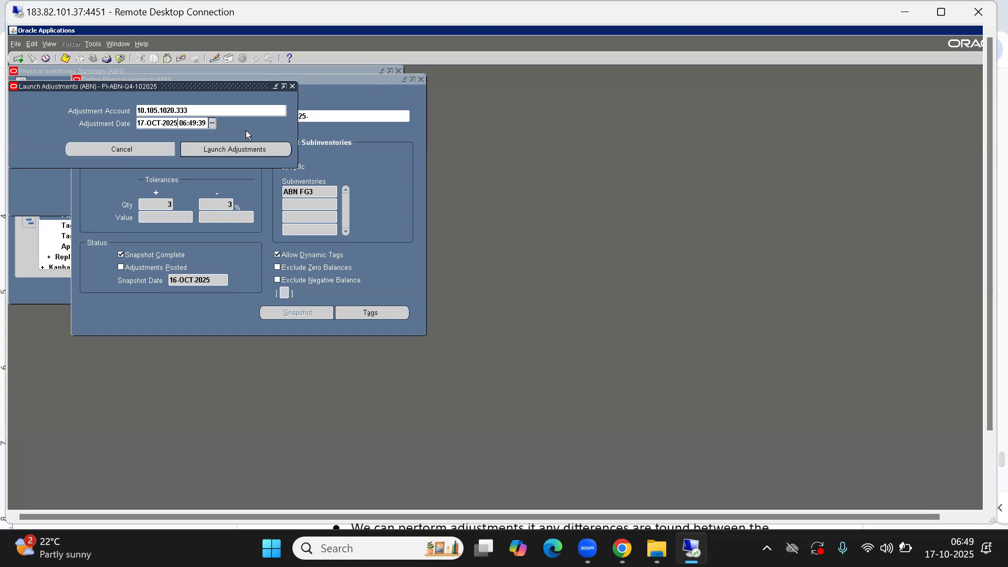
# Move the Launch Adjustments and Define Physical Inventory windows aside and bring the Navigator to the front.
pyautogui.moveTo(198, 83); pyautogui.dragTo(567, 100)
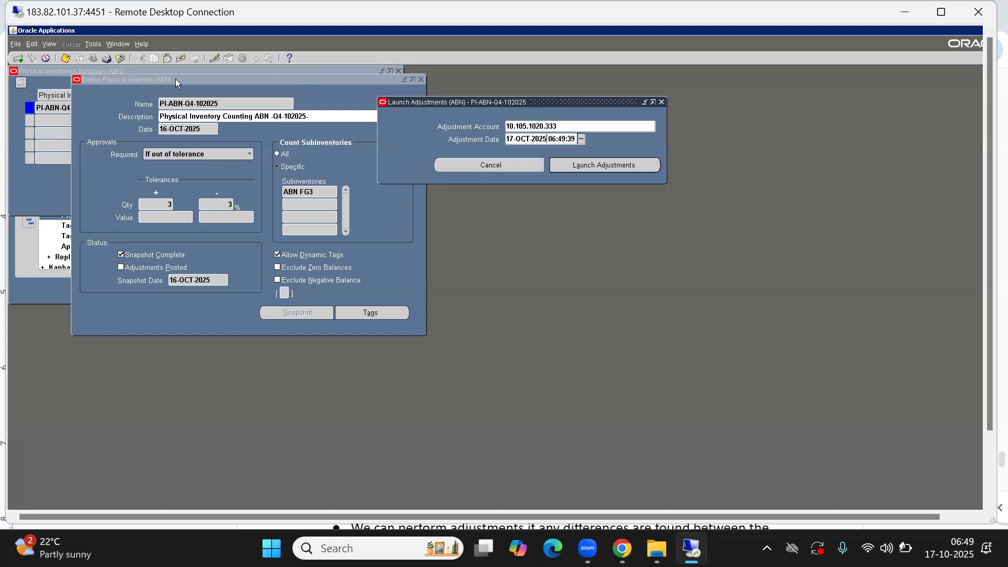
pyautogui.moveTo(176, 79); pyautogui.dragTo(546, 202)
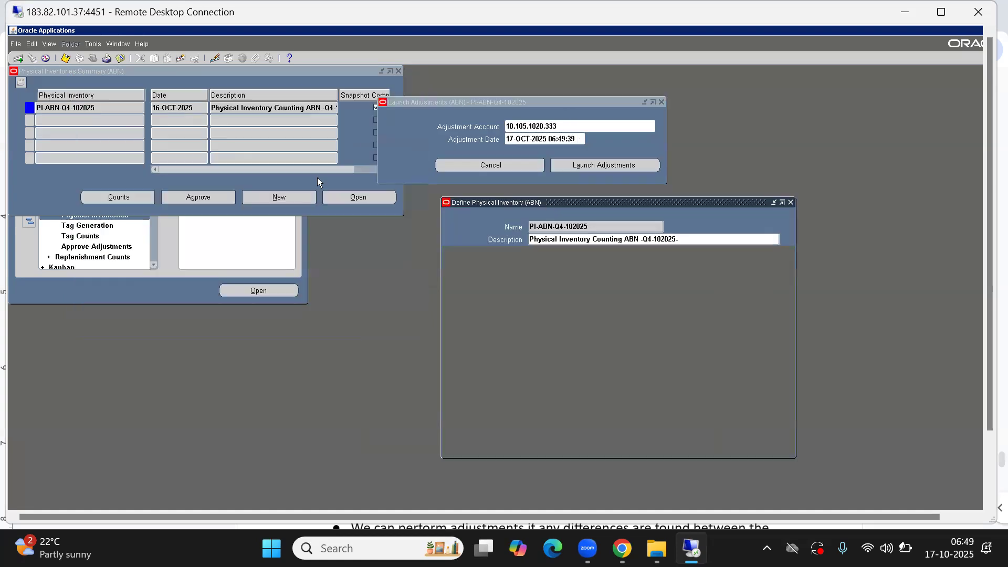
pyautogui.click(164, 282)
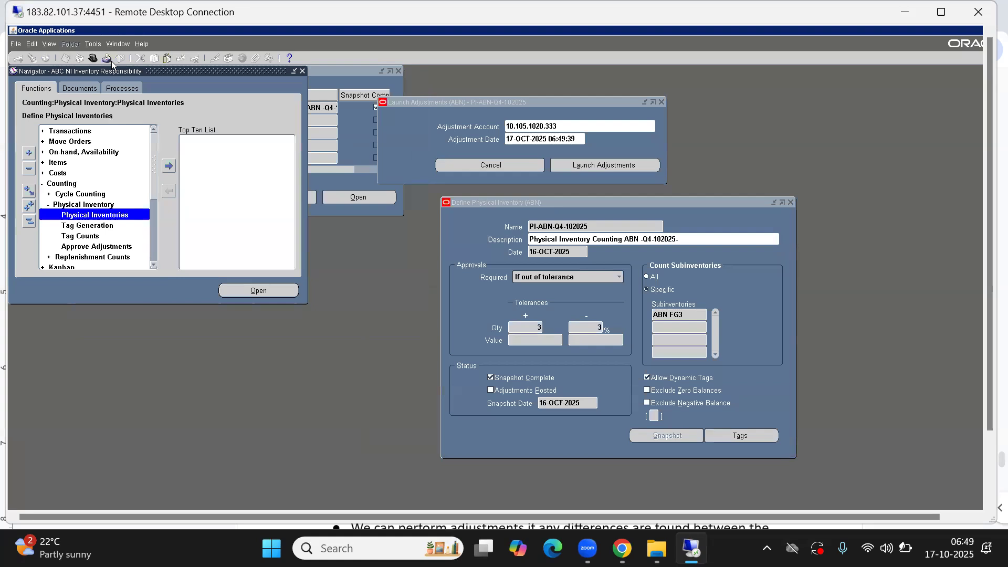
# Open the Find Material Transactions form from Transactions > Material Transactions in the Navigator.
pyautogui.click(94, 45)
pyautogui.click(113, 173)
pyautogui.click(67, 140)
pyautogui.doubleClick(69, 140)
pyautogui.doubleClick(63, 132)
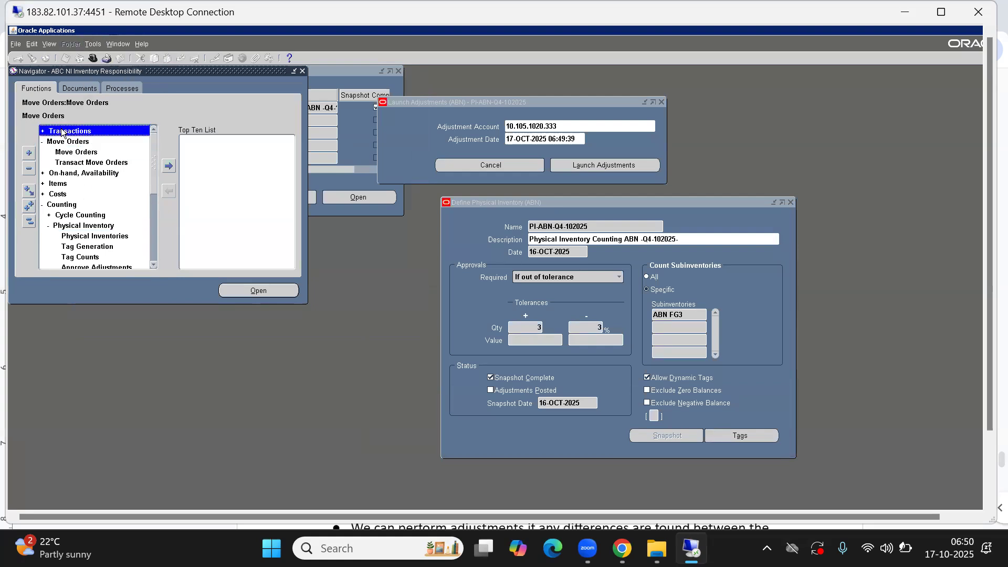
pyautogui.press('Down')
pyautogui.press('Down')
pyautogui.write('ma')
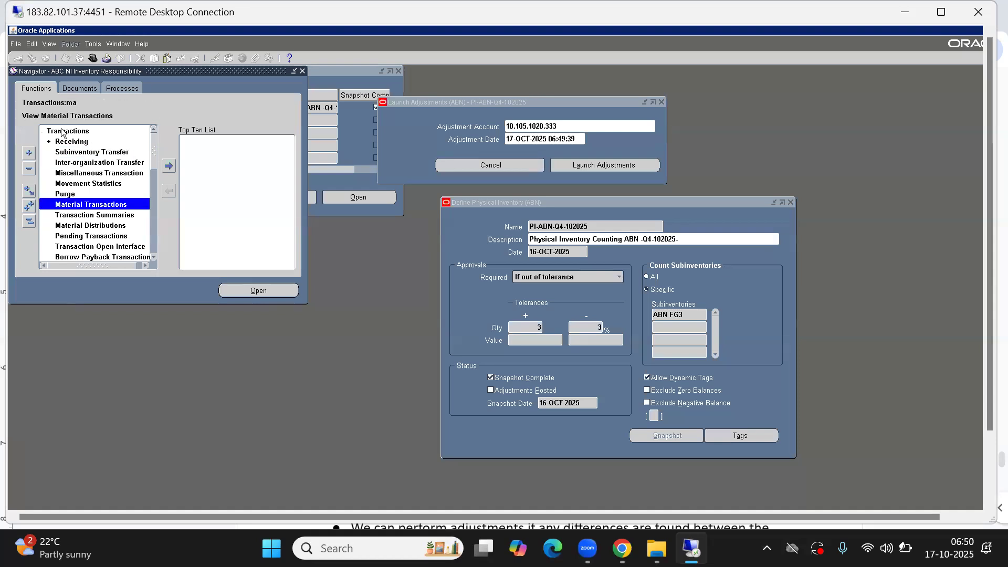
pyautogui.press('Return')
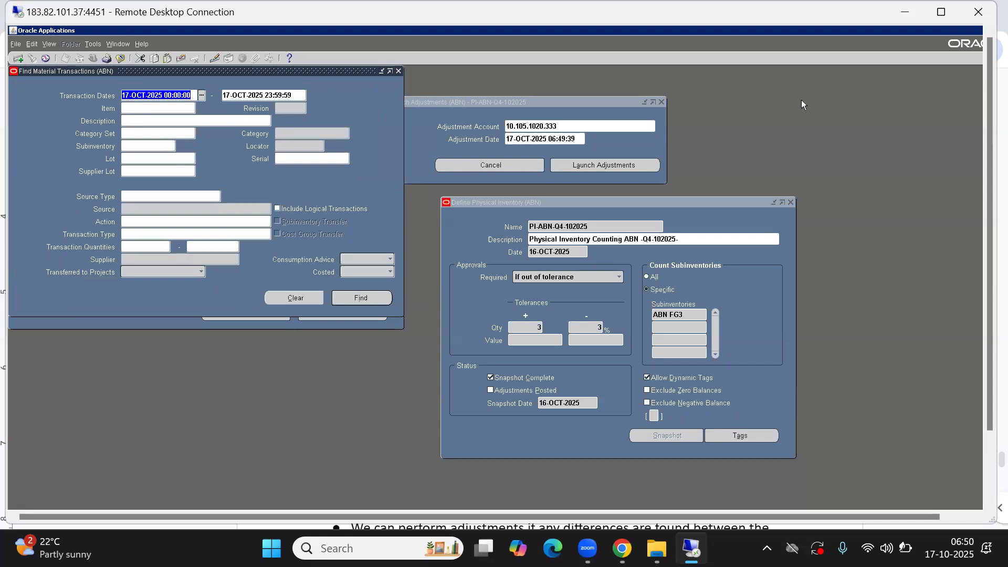
# Enlarge the remote session to full screen and close both material transactions forms.
pyautogui.click(946, 15)
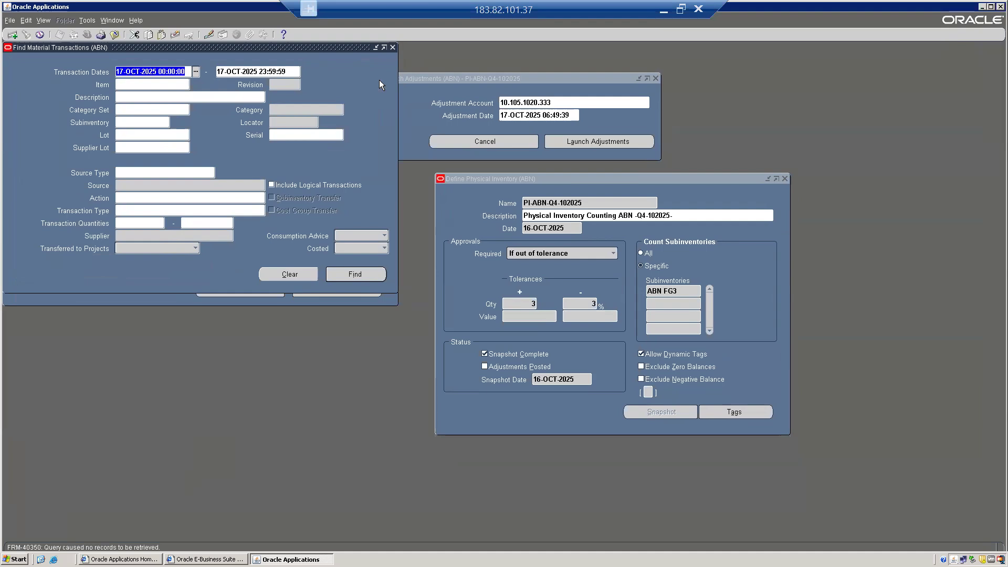
pyautogui.click(425, 116)
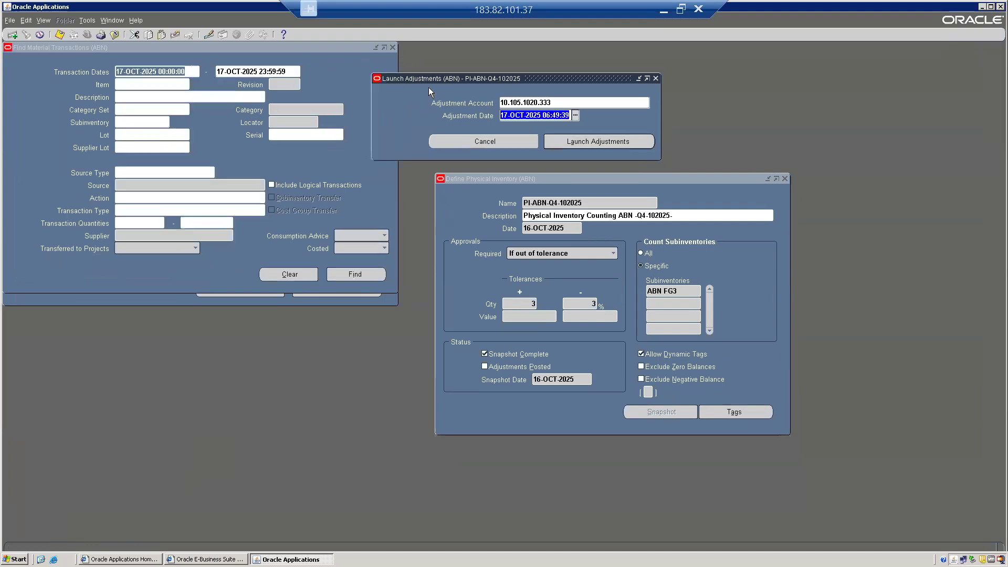
pyautogui.click(366, 149)
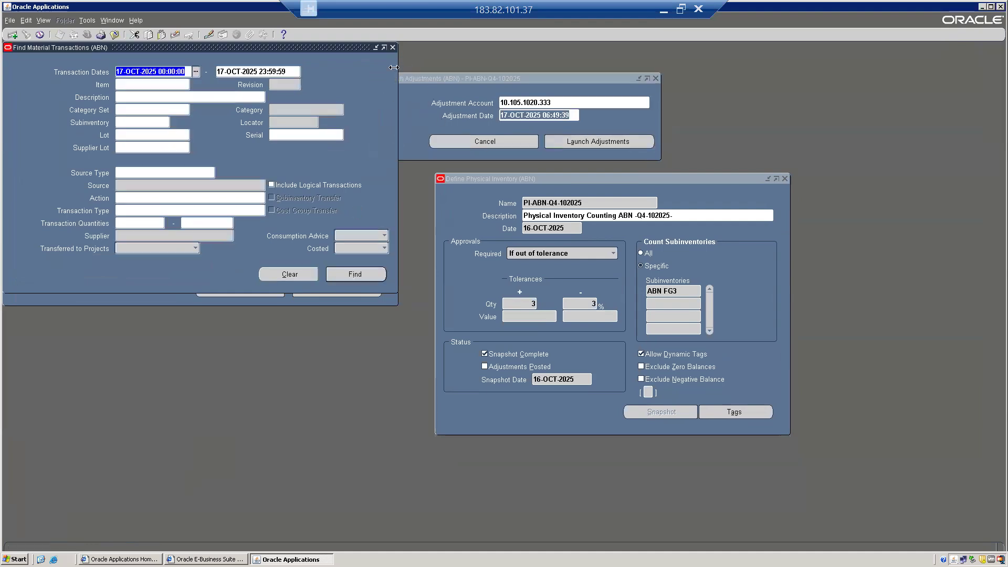
pyautogui.click(393, 47)
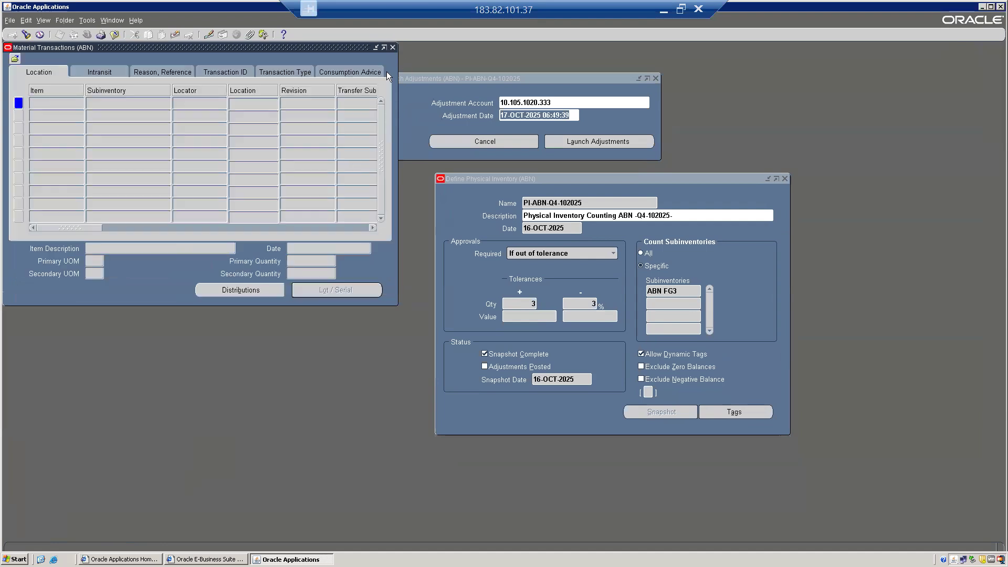
pyautogui.click(393, 46)
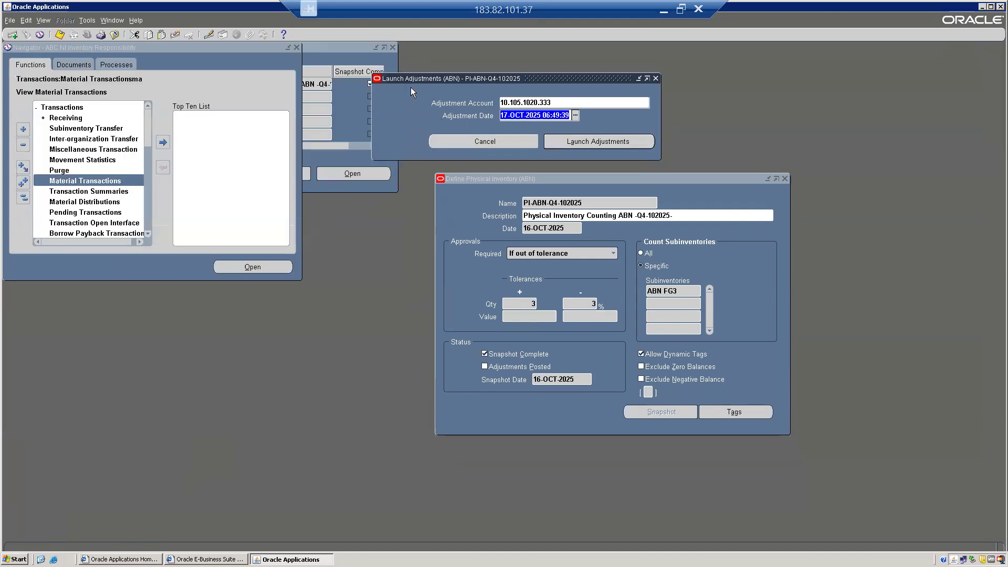
# Launch the adjustments for physical inventory PI-ABN-Q4-102025 and acknowledge the submission note.
pyautogui.click(337, 53)
pyautogui.moveTo(451, 77); pyautogui.dragTo(265, 82)
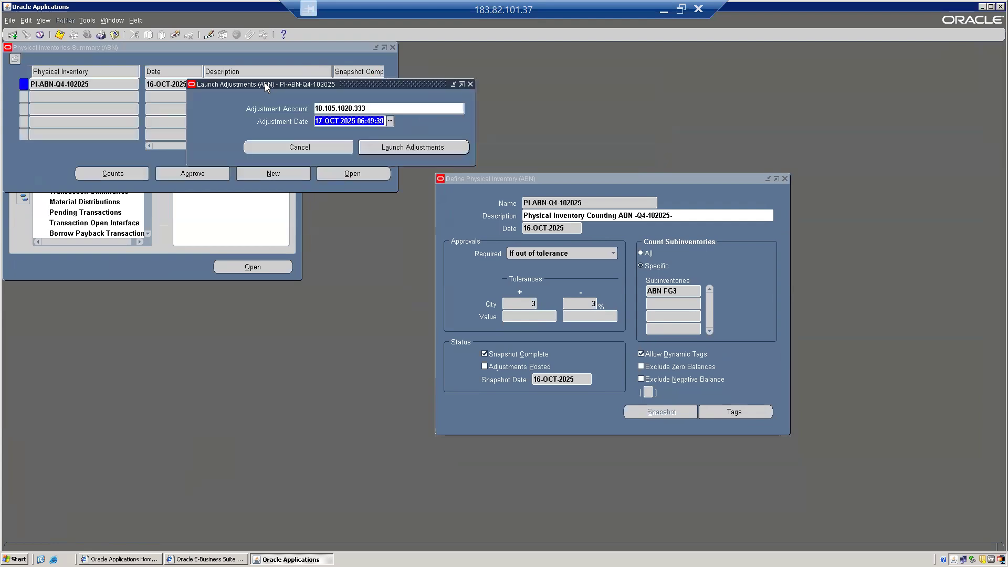
pyautogui.click(401, 147)
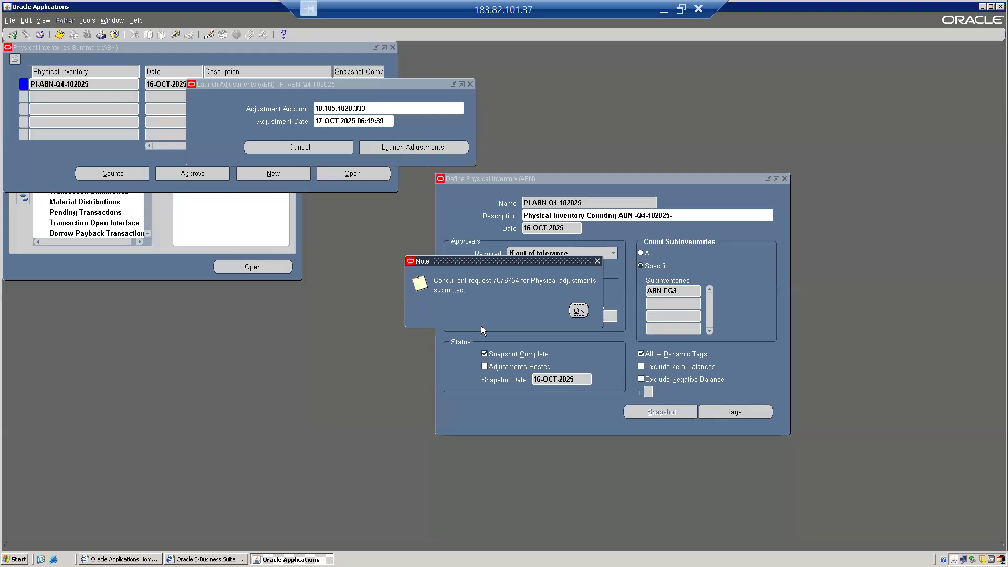
pyautogui.click(579, 310)
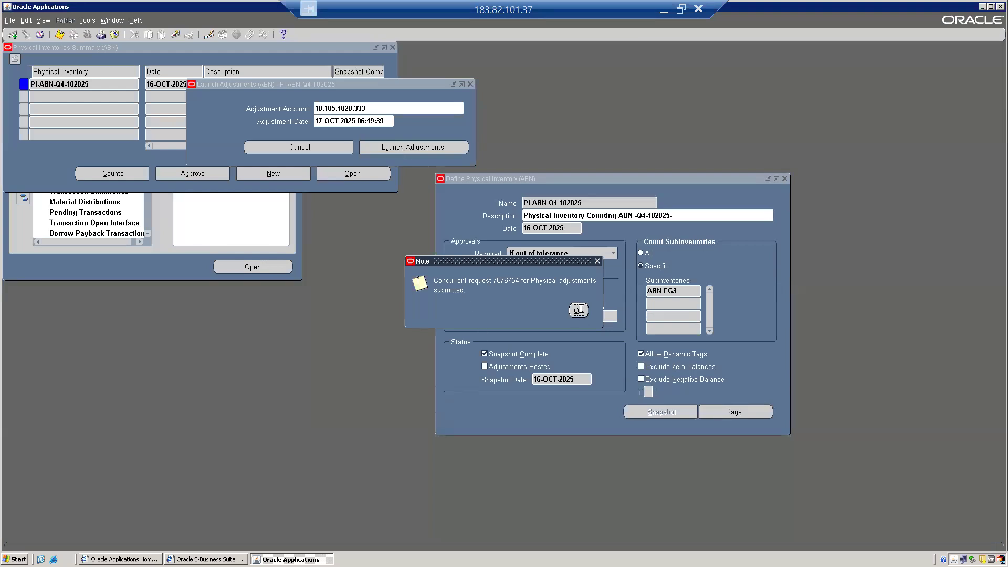
# Open the concurrent requests list, check the physical inventory adjustments request's phase and status, and close the list.
pyautogui.click(42, 20)
pyautogui.click(52, 151)
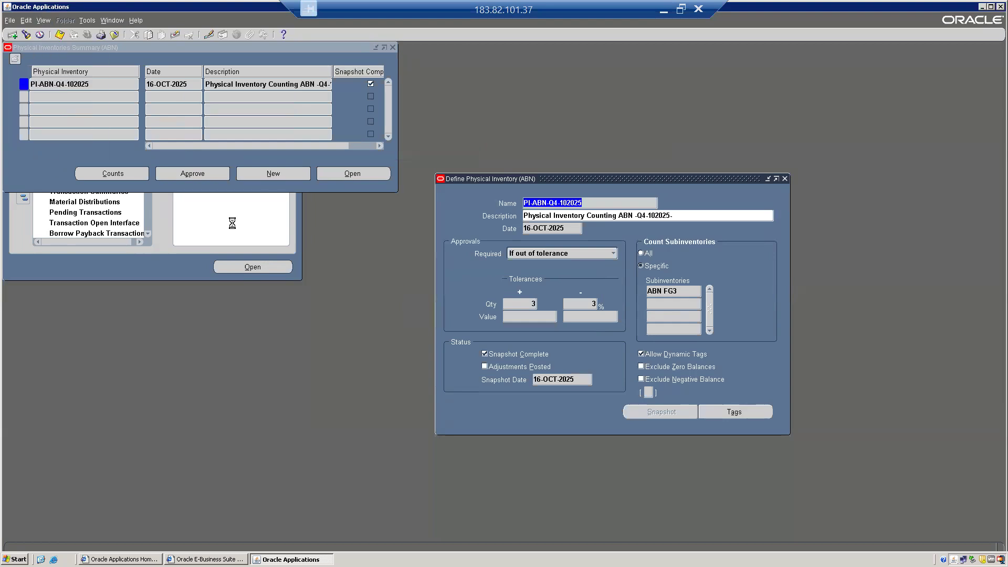
pyautogui.click(324, 280)
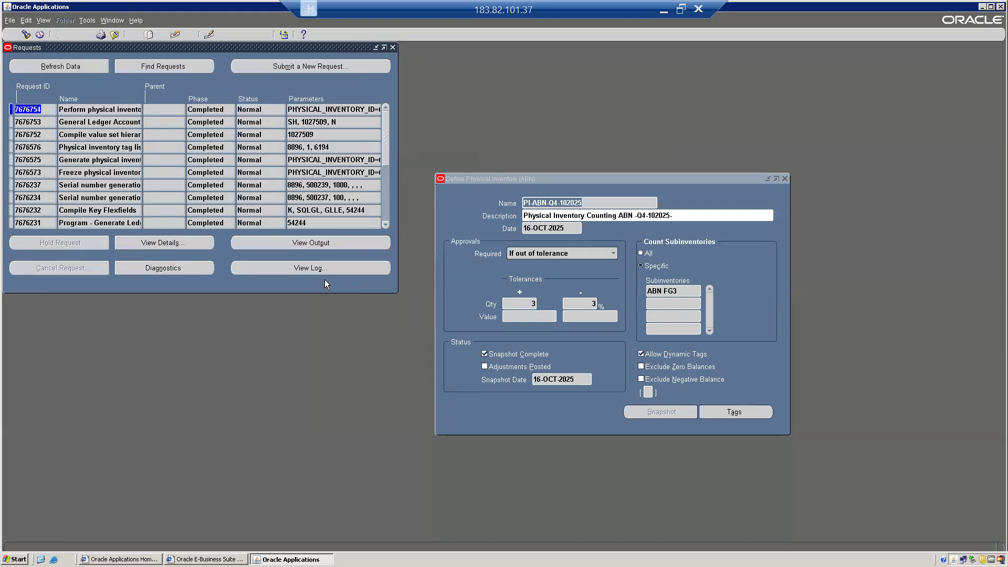
pyautogui.click(109, 108)
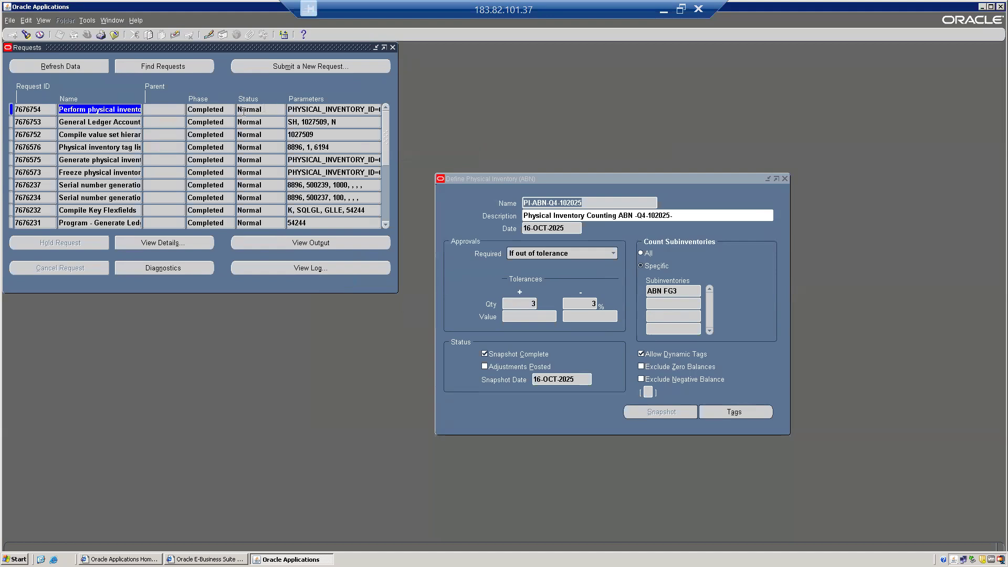
pyautogui.click(393, 48)
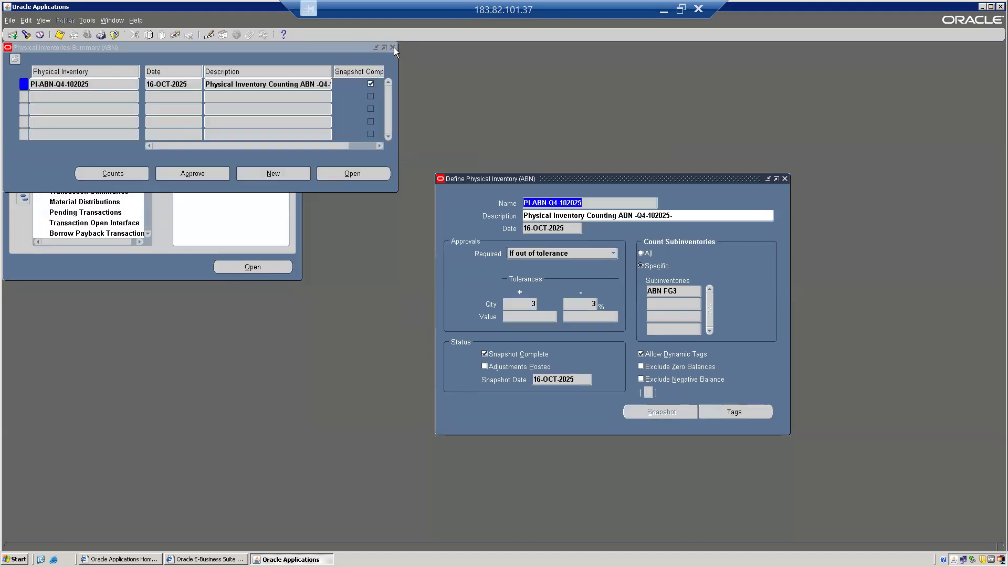
# Find the material transactions dated 17-OCT-2025 through Transactions > Material Transactions.
pyautogui.click(149, 264)
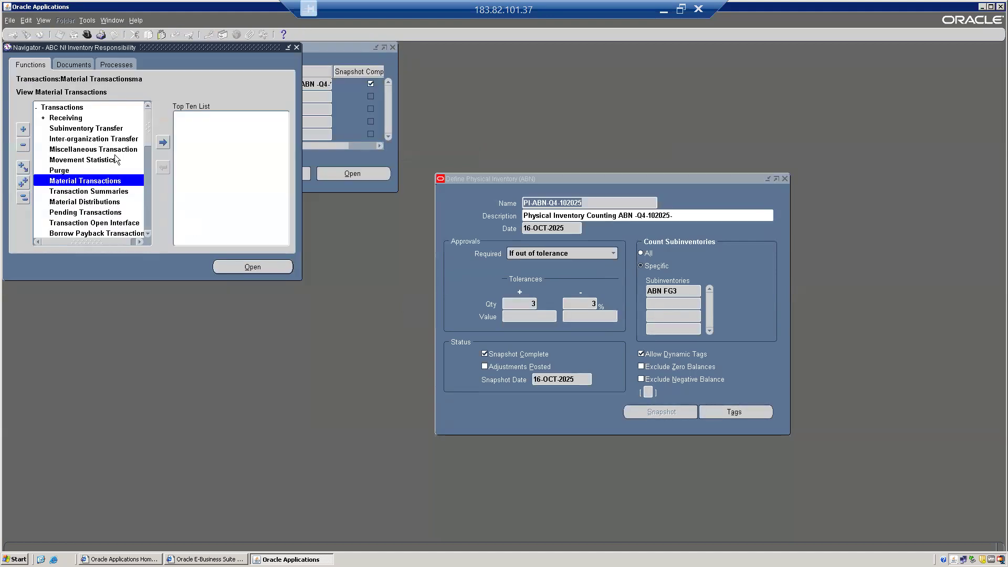
pyautogui.doubleClick(79, 181)
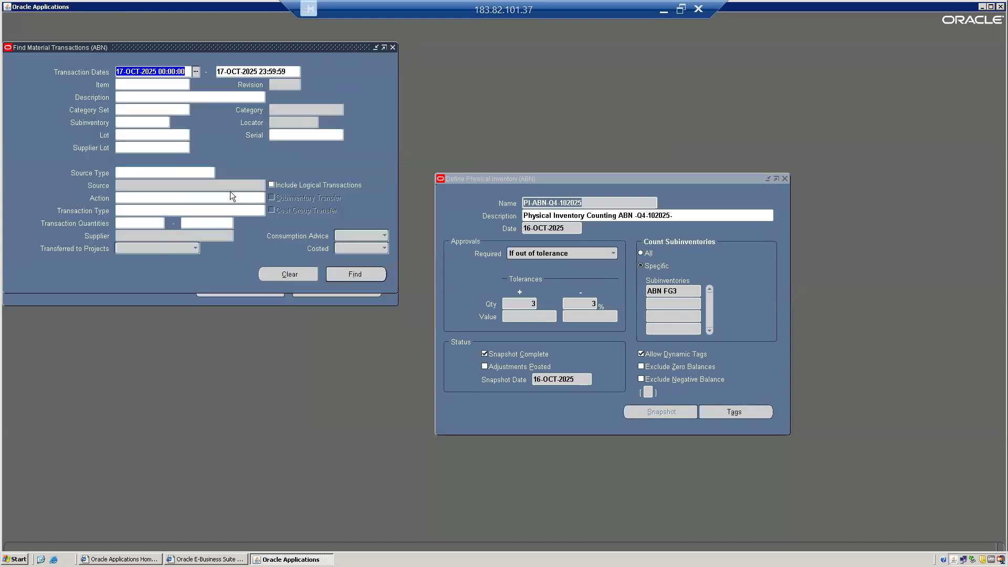
pyautogui.click(356, 278)
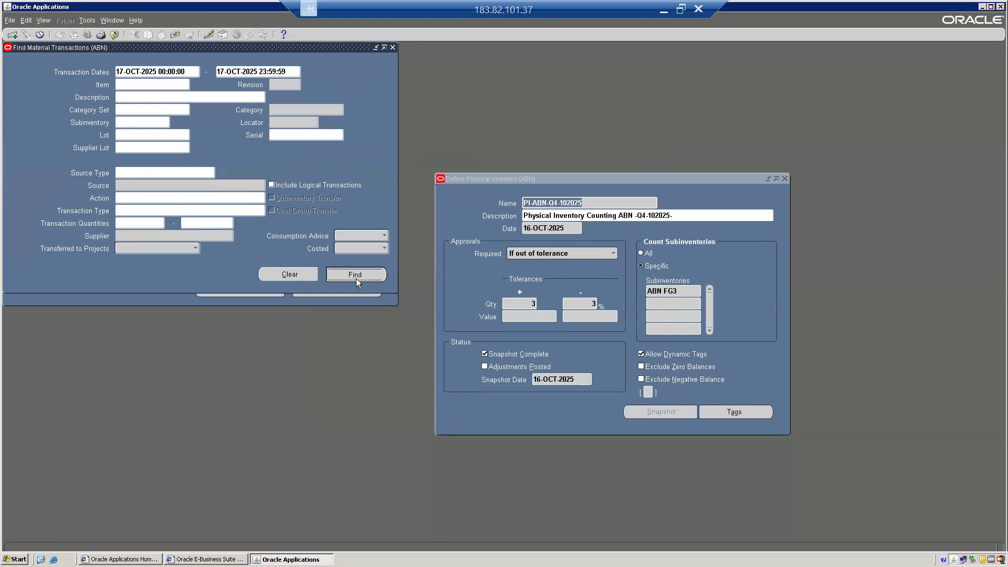
pyautogui.click(356, 278)
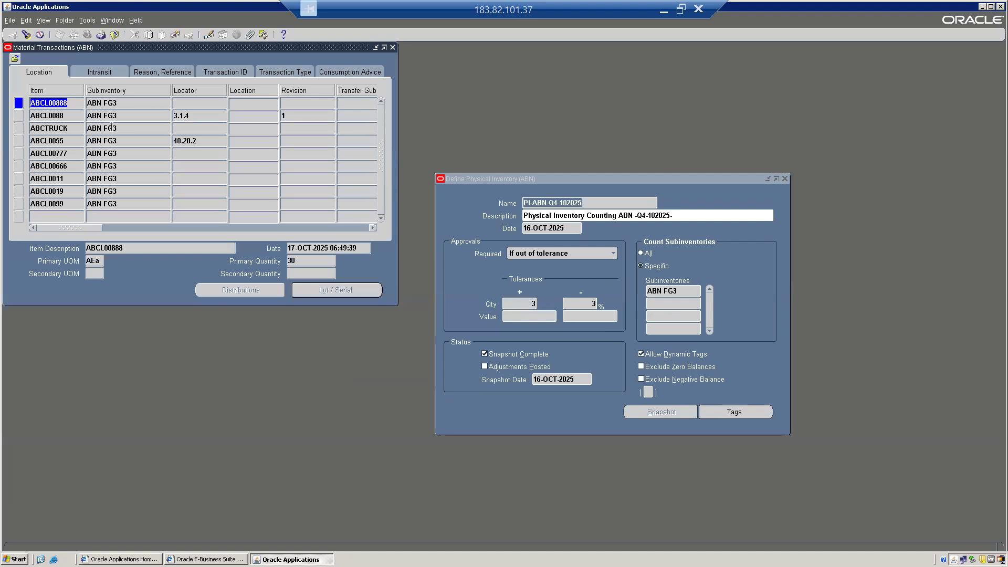
# Examine the primary quantity adjusted for each ABN FG3 item, including ABCL00888, ABCL00777 and ABCL00666.
pyautogui.click(65, 154)
pyautogui.press('Down')
pyautogui.press('Down')
pyautogui.press('Down')
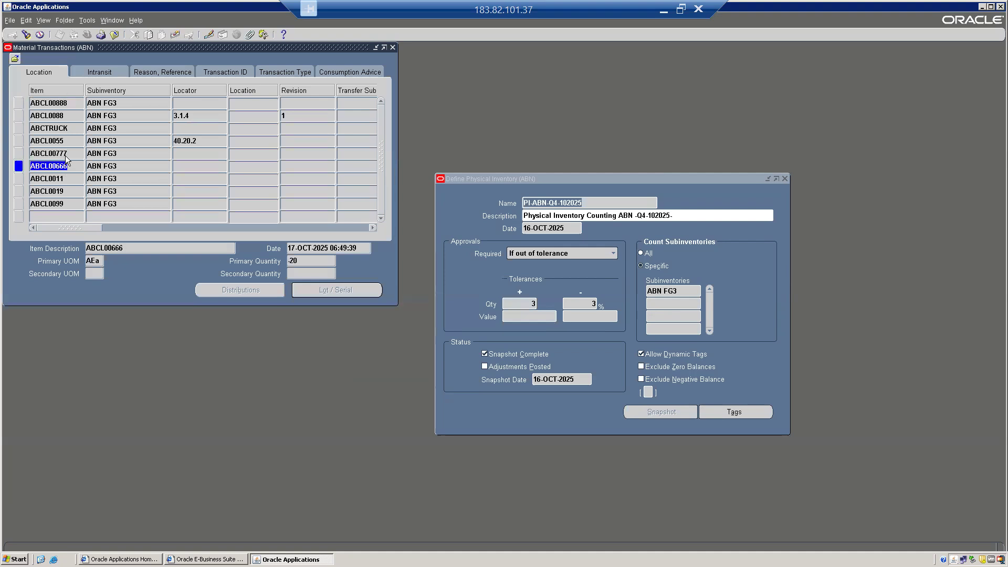
pyautogui.press('Down')
pyautogui.press('Down')
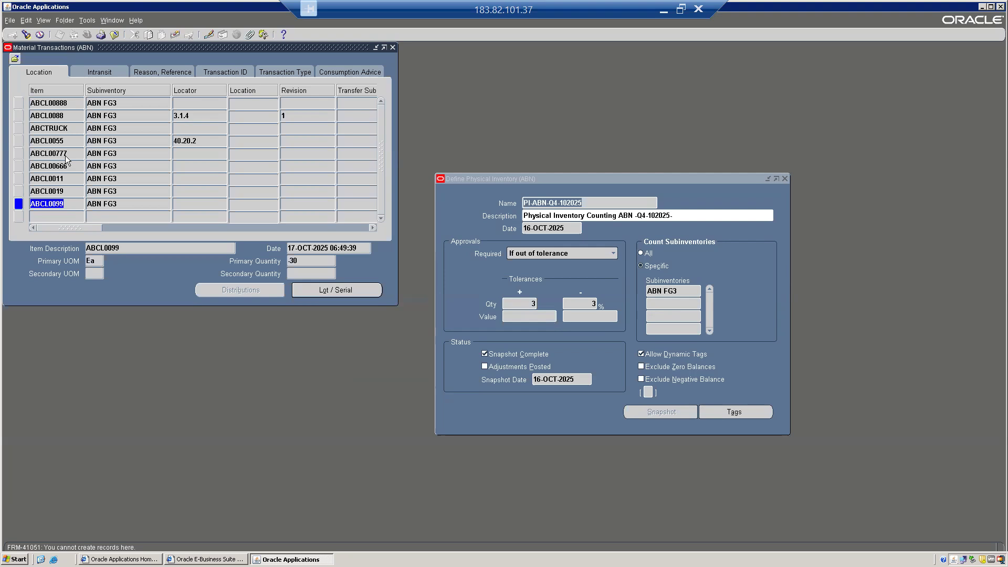
pyautogui.press('Up')
pyautogui.press('Up')
pyautogui.press('Up')
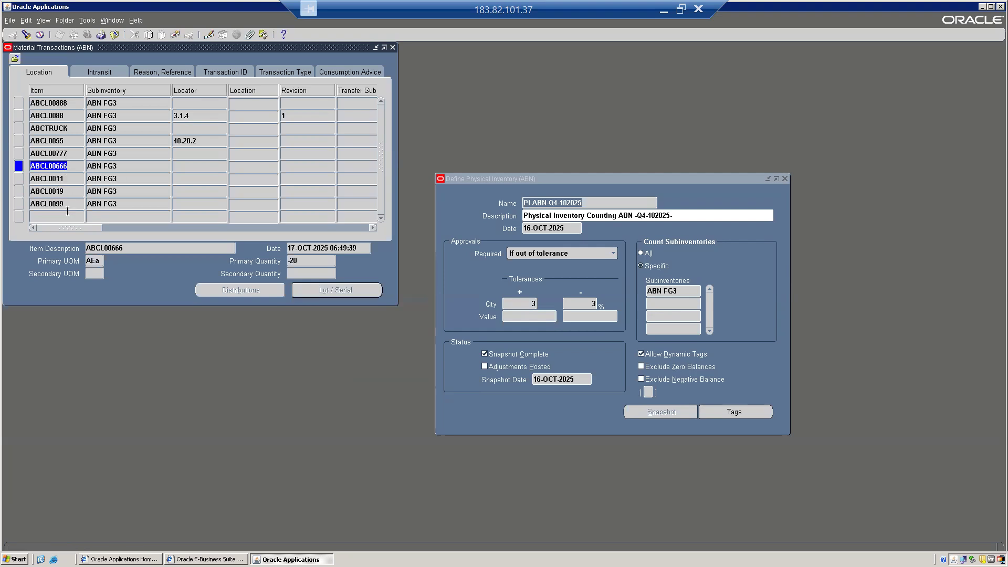
pyautogui.click(71, 154)
pyautogui.click(71, 167)
pyautogui.click(72, 154)
pyautogui.click(67, 103)
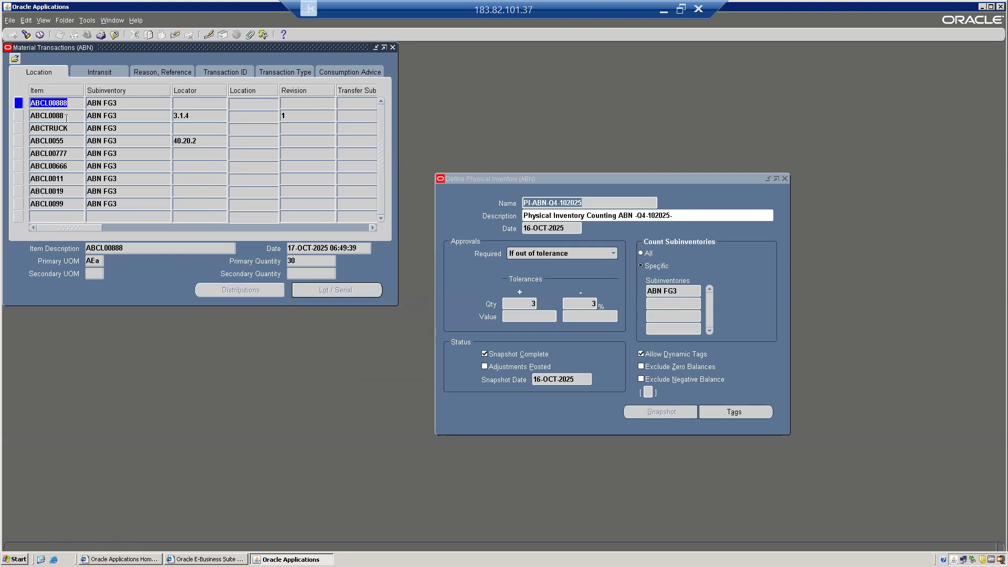
pyautogui.click(69, 151)
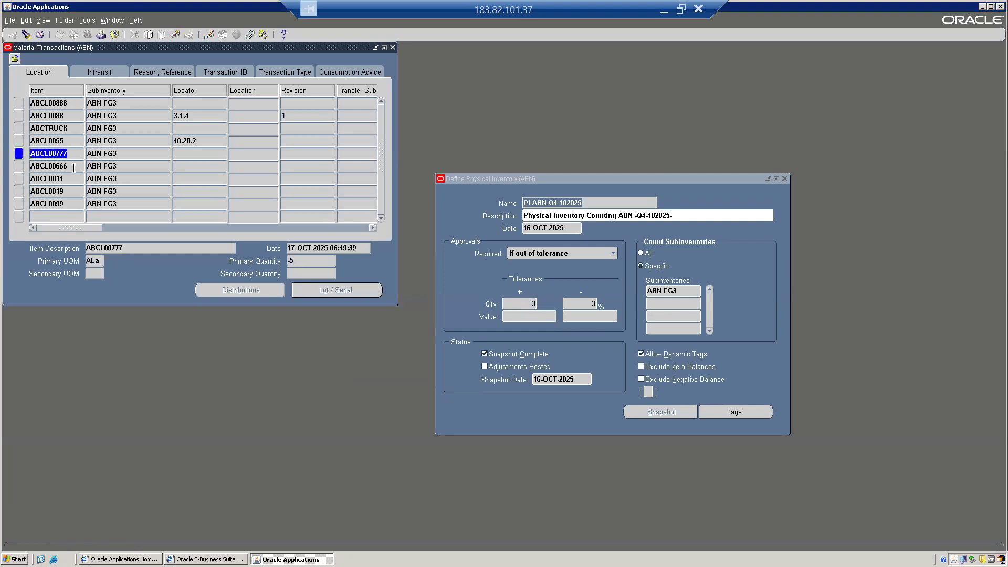
pyautogui.click(74, 165)
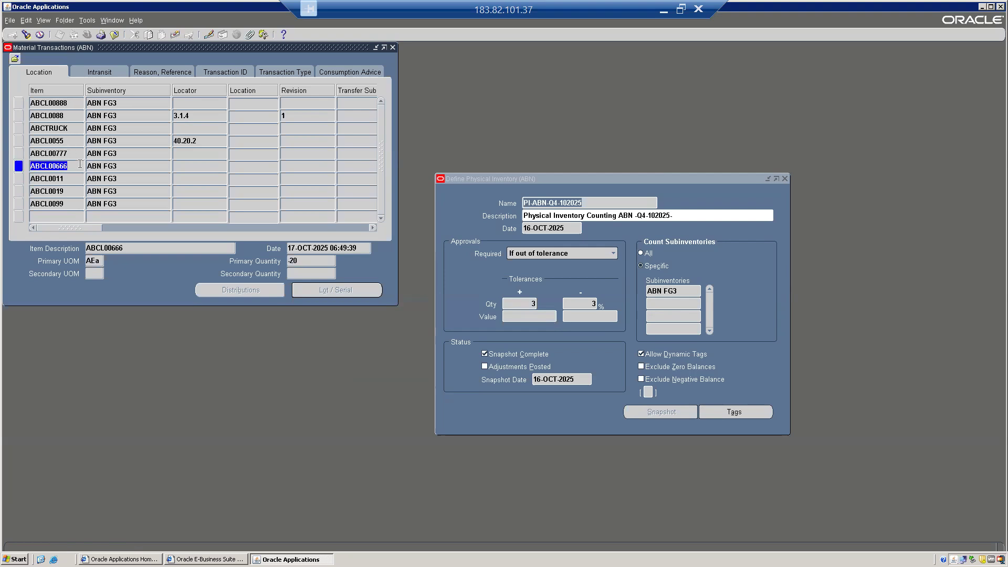
pyautogui.doubleClick(307, 260)
# Leave the full-screen remote session and switch to the Inventory document in Google Docs.
pyautogui.click(683, 8)
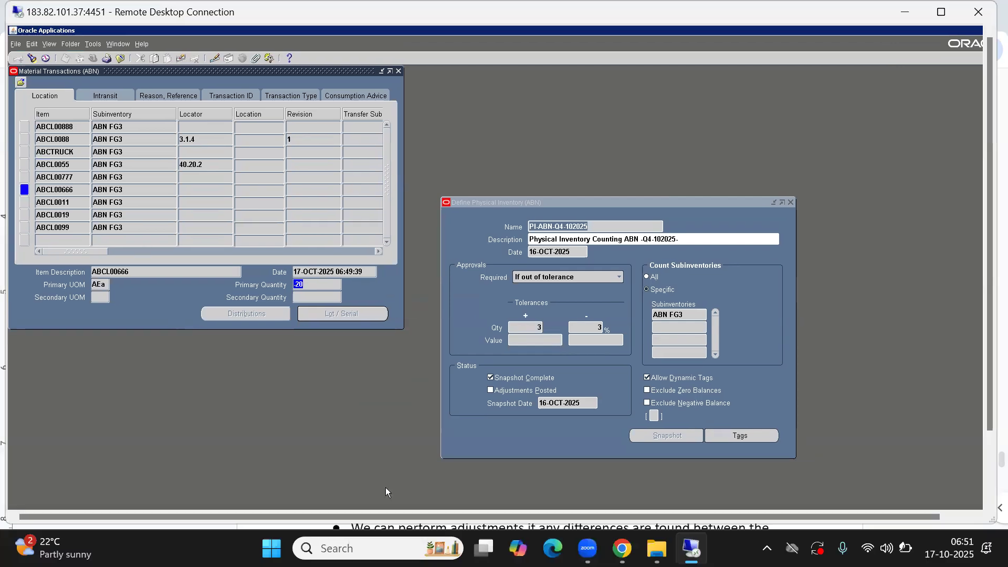
pyautogui.hotkey('alt', 'Tab')
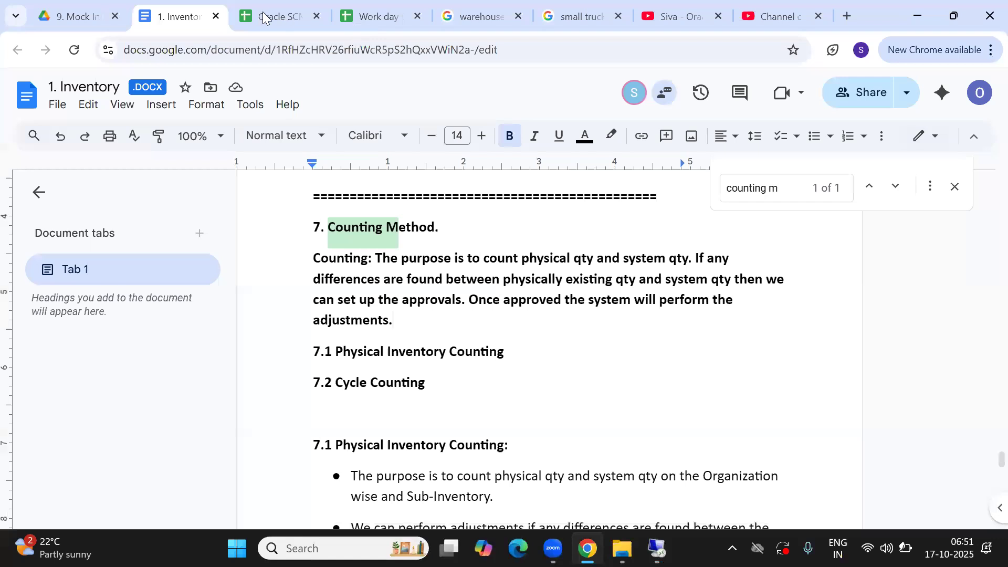
# Switch to the Oracle SCM Topics spreadsheet and examine the system and physical quantities in Physical Inventory Counting Example-1.
pyautogui.click(265, 17)
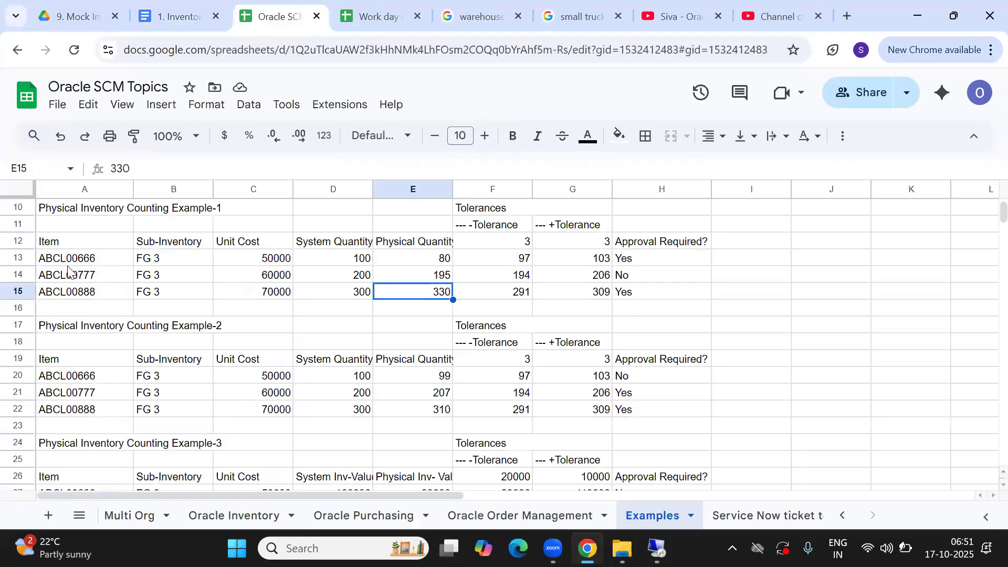
pyautogui.click(67, 263)
pyautogui.click(396, 261)
pyautogui.press('Right')
pyautogui.press('Right')
pyautogui.press('Right')
pyautogui.press('Right')
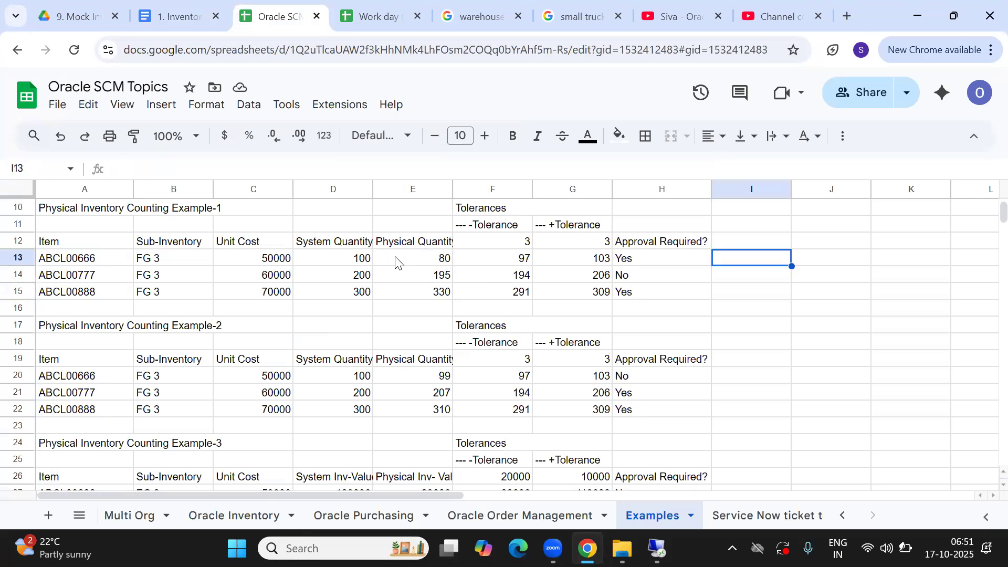
pyautogui.press('Left')
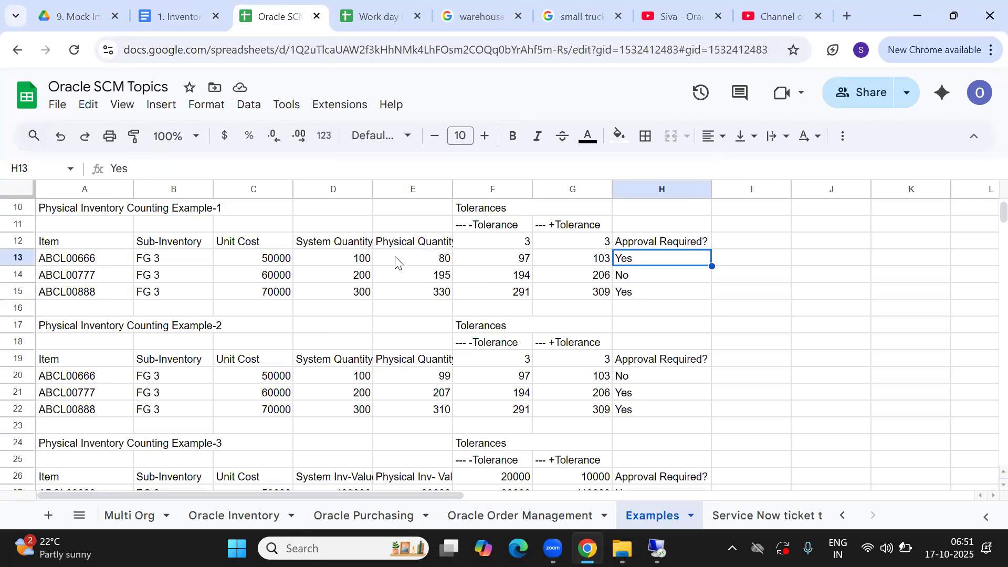
pyautogui.press('Right')
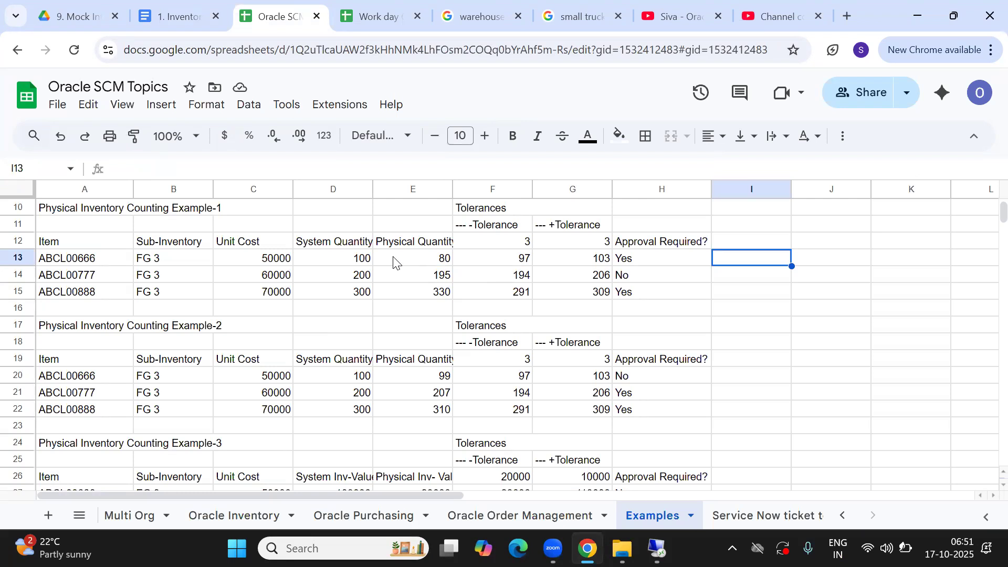
pyautogui.moveTo(413, 257); pyautogui.dragTo(417, 282)
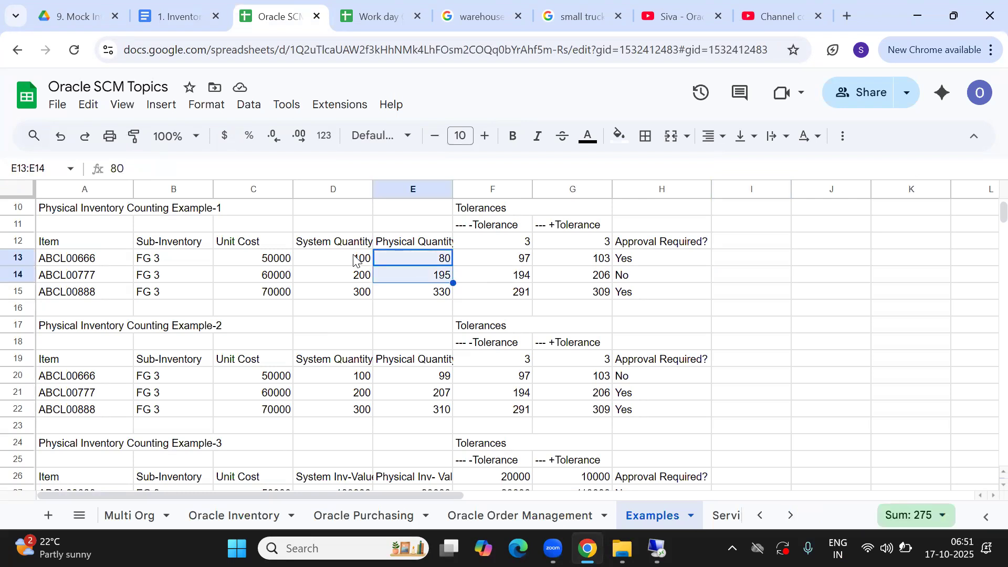
pyautogui.click(431, 260)
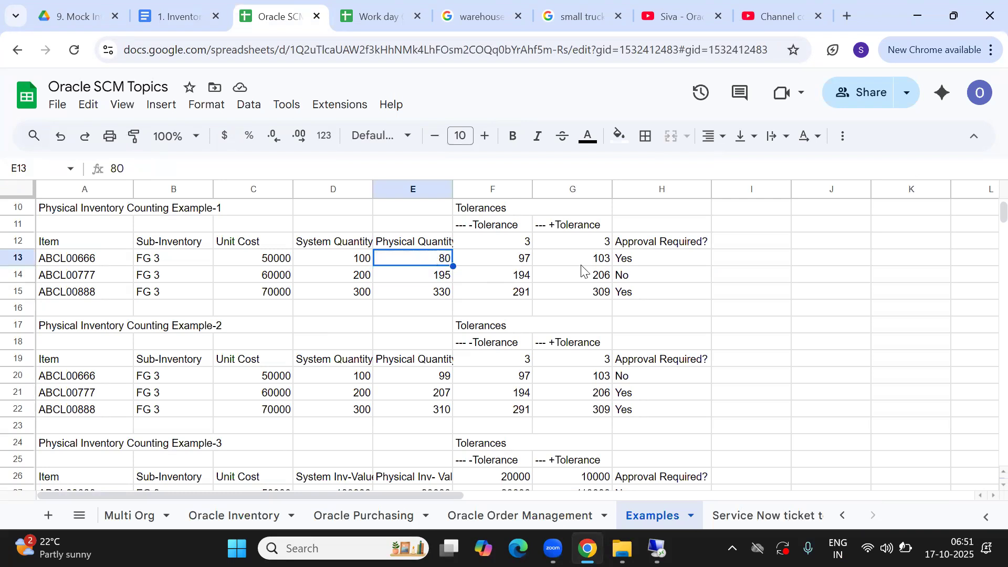
# Enter the quantity differences in column I beside Example-1: 20 for ABCL00666, -5 for ABCL00777 and 30 for ABCL00888.
pyautogui.click(766, 260)
pyautogui.write('20')
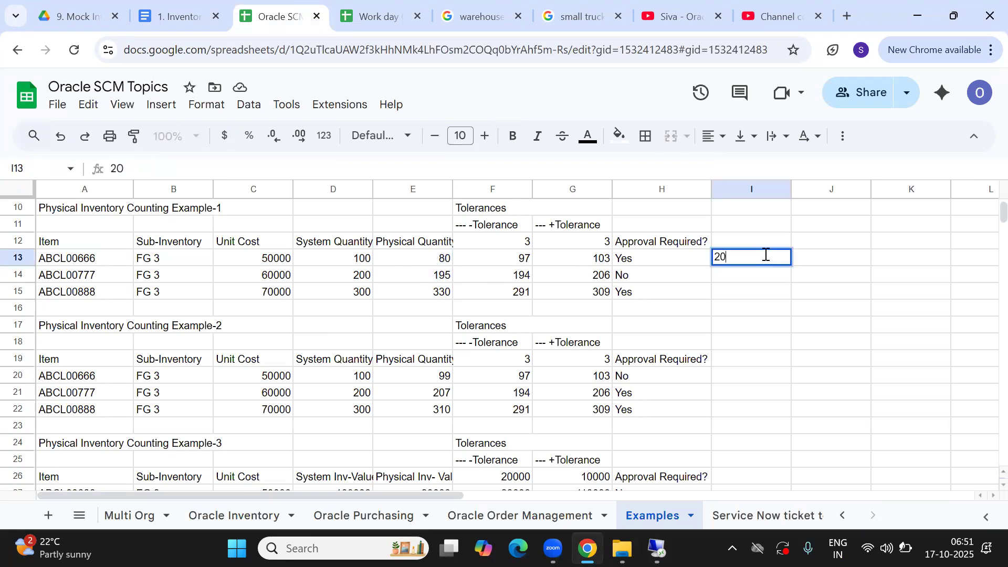
pyautogui.press('Return')
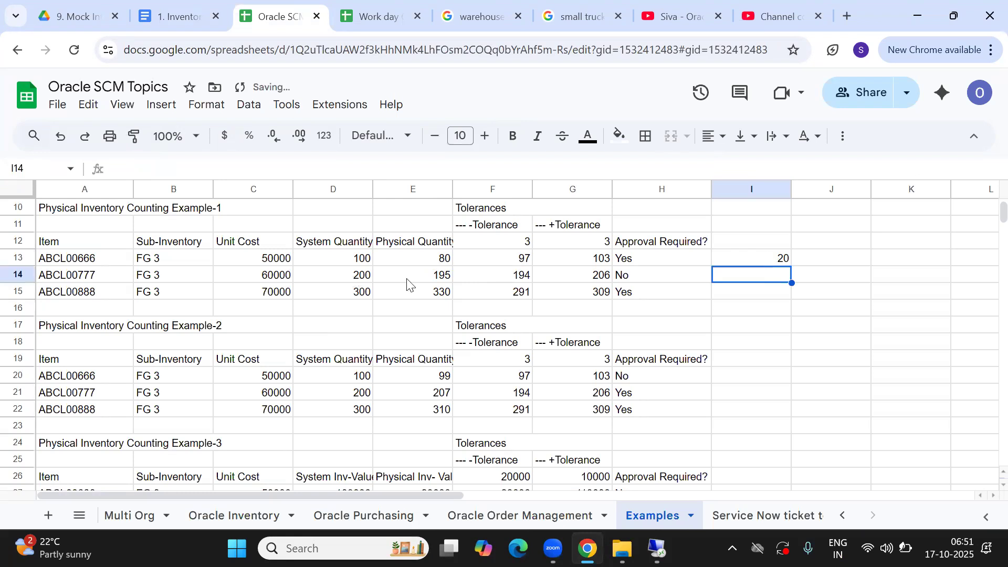
pyautogui.click(438, 278)
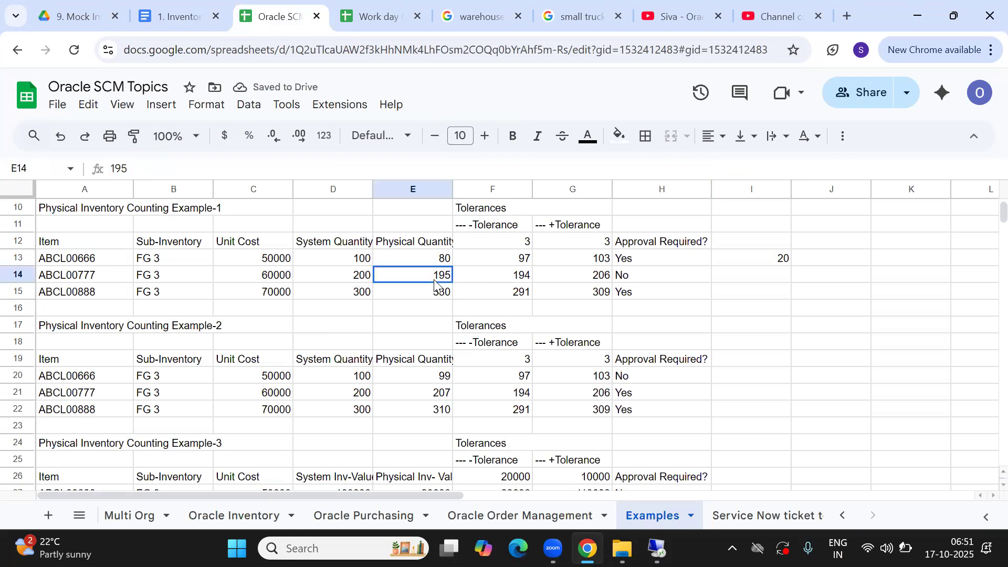
pyautogui.click(774, 278)
pyautogui.write('-5')
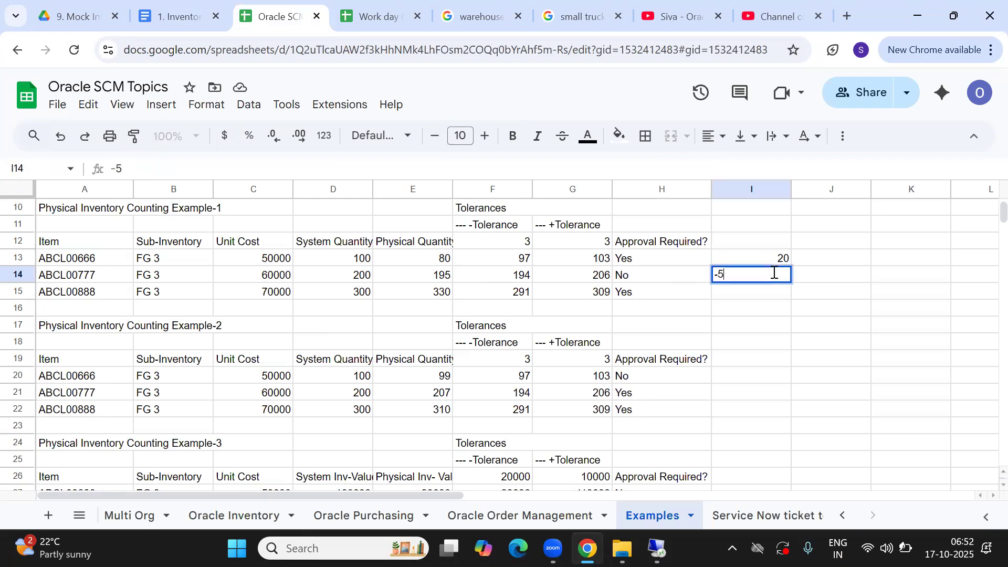
pyautogui.press('Tab')
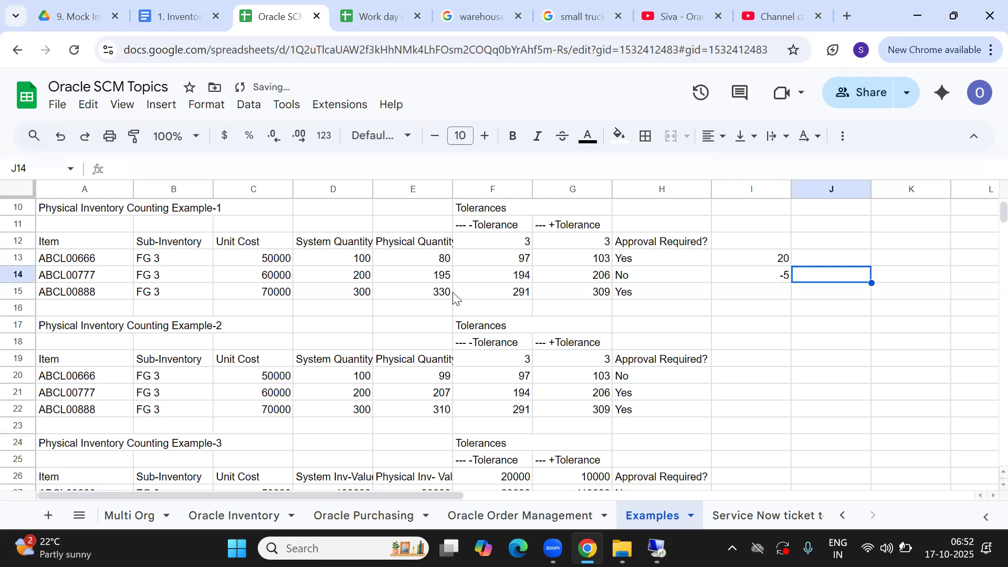
pyautogui.click(427, 292)
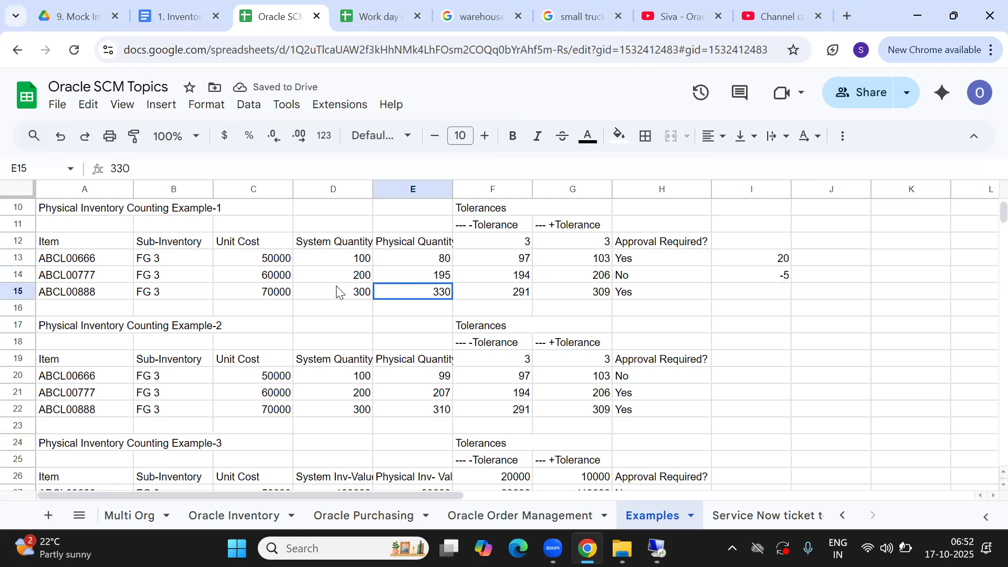
pyautogui.click(777, 292)
pyautogui.write('30')
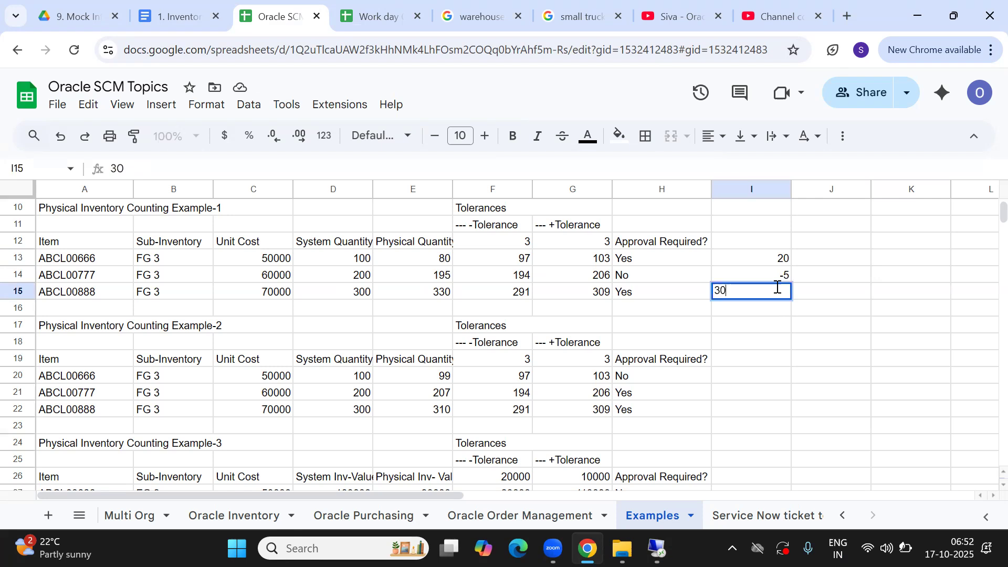
pyautogui.press('Tab')
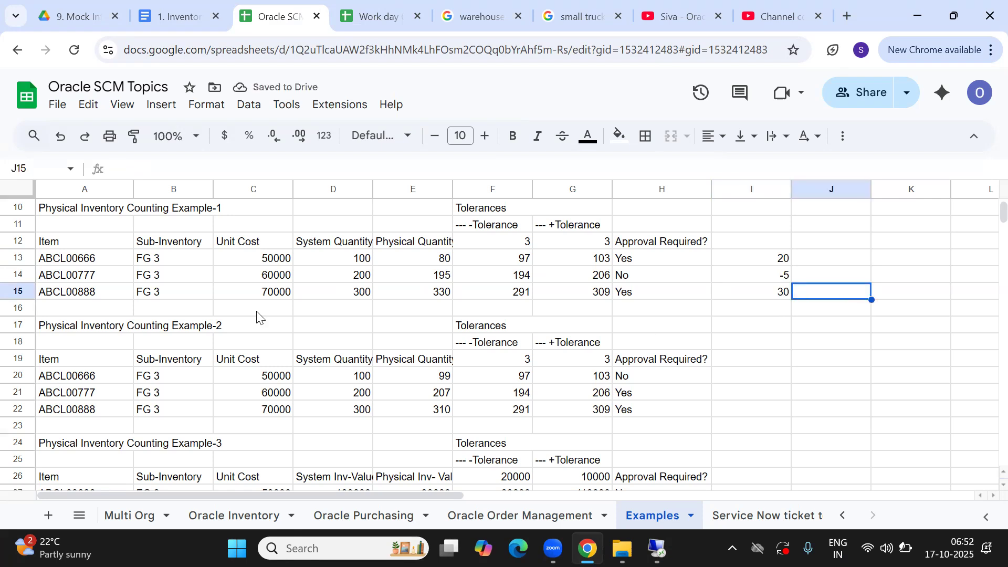
# Switch to the Oracle remote session and check the primary quantities of the ABCL00777 and ABCL00888 material transactions.
pyautogui.hotkey('alt', 'Tab')
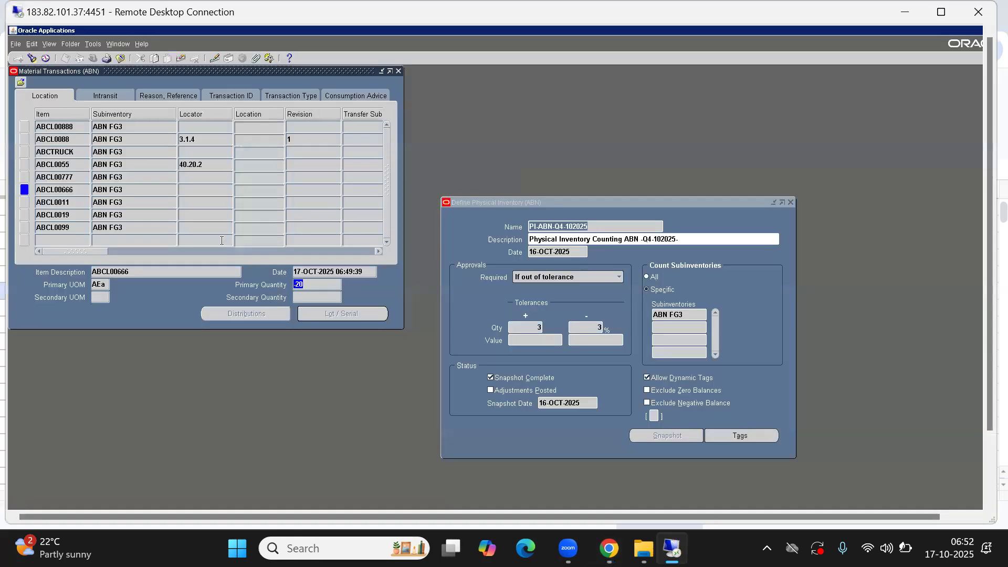
pyautogui.click(75, 177)
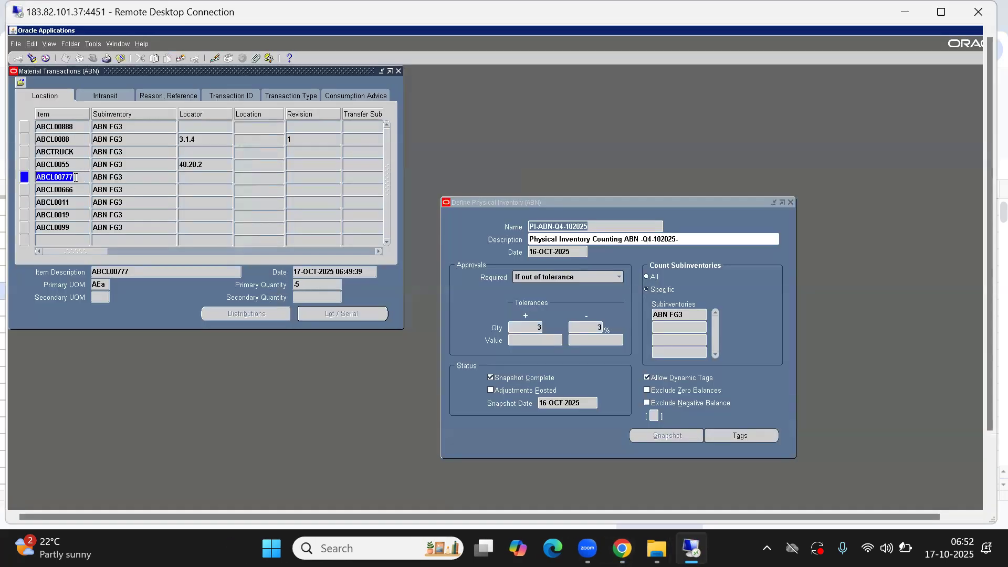
pyautogui.click(315, 285)
pyautogui.click(76, 127)
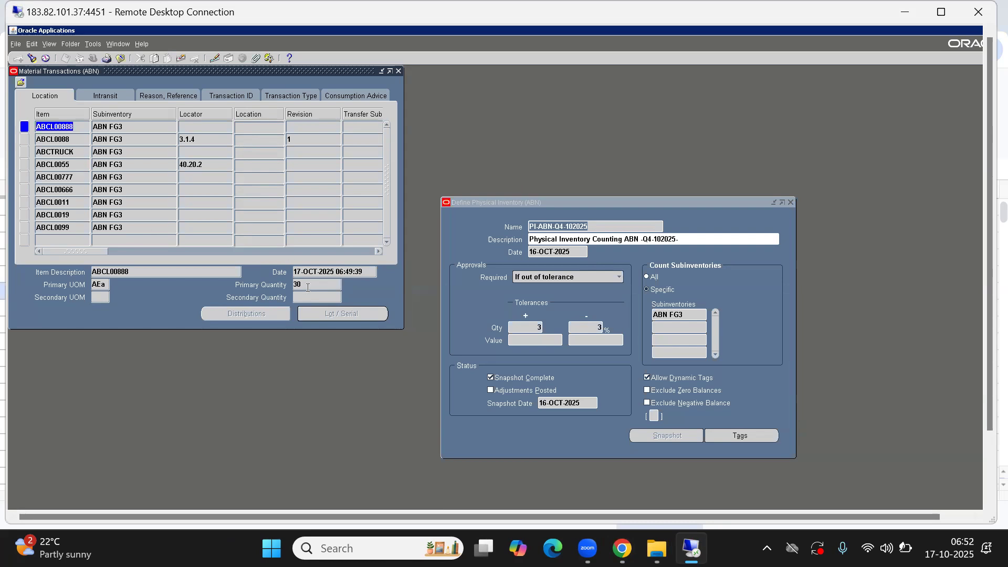
# Check ABCL00888's difference in the spreadsheet, then return to the Oracle remote session and check ABCL00666's primary quantity.
pyautogui.hotkey('alt', 'Tab')
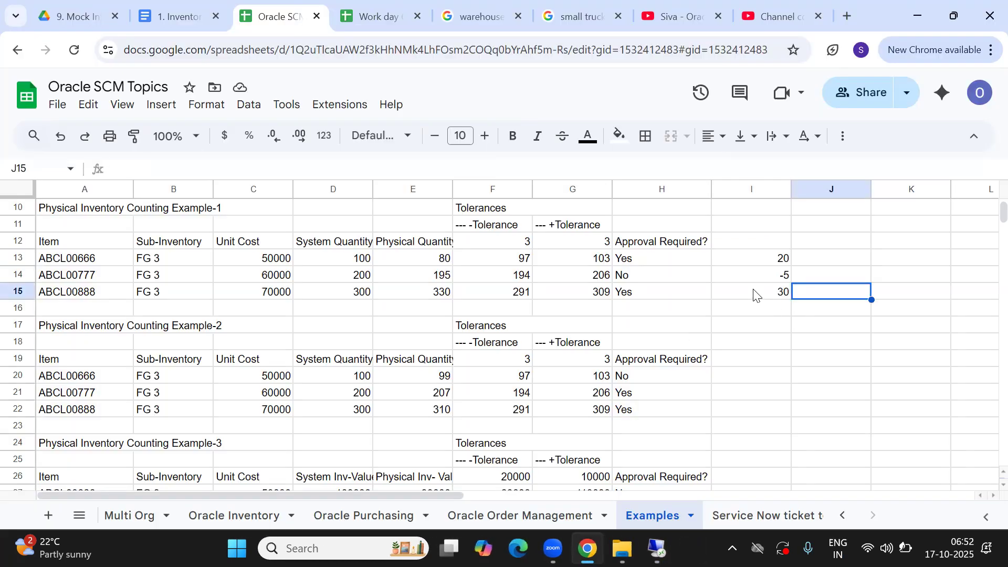
pyautogui.click(754, 294)
pyautogui.click(99, 295)
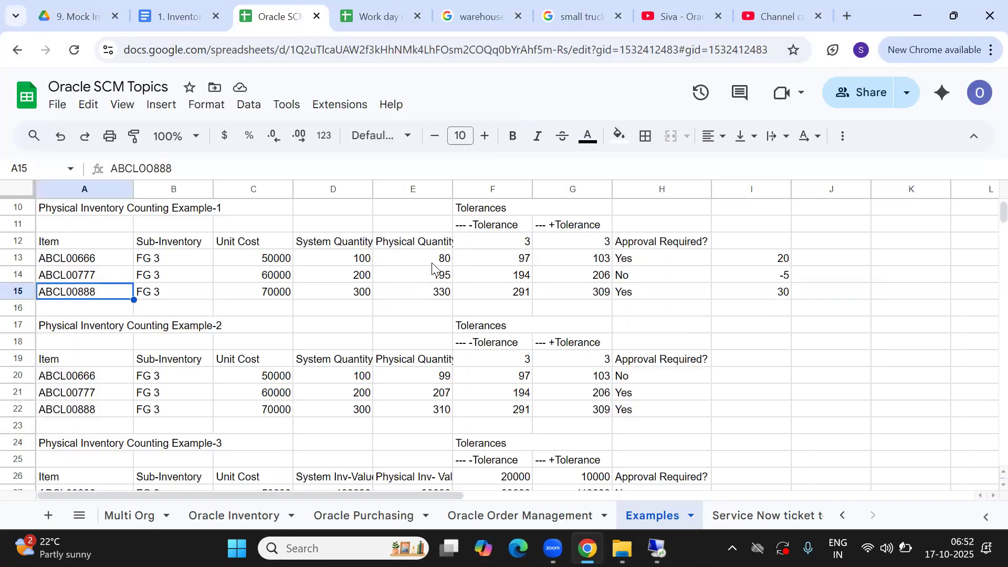
pyautogui.click(769, 295)
pyautogui.hotkey('alt', 'Tab')
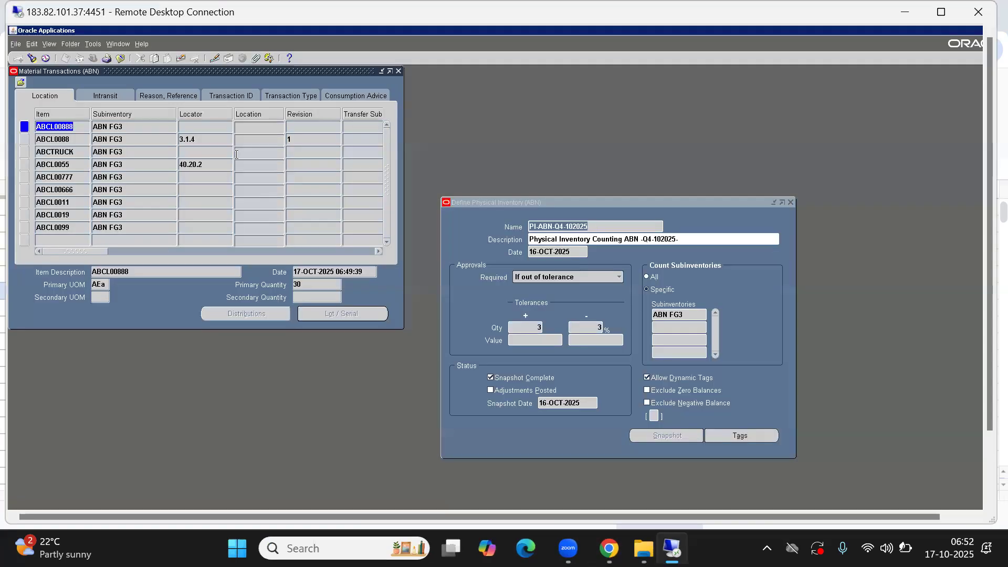
pyautogui.click(80, 188)
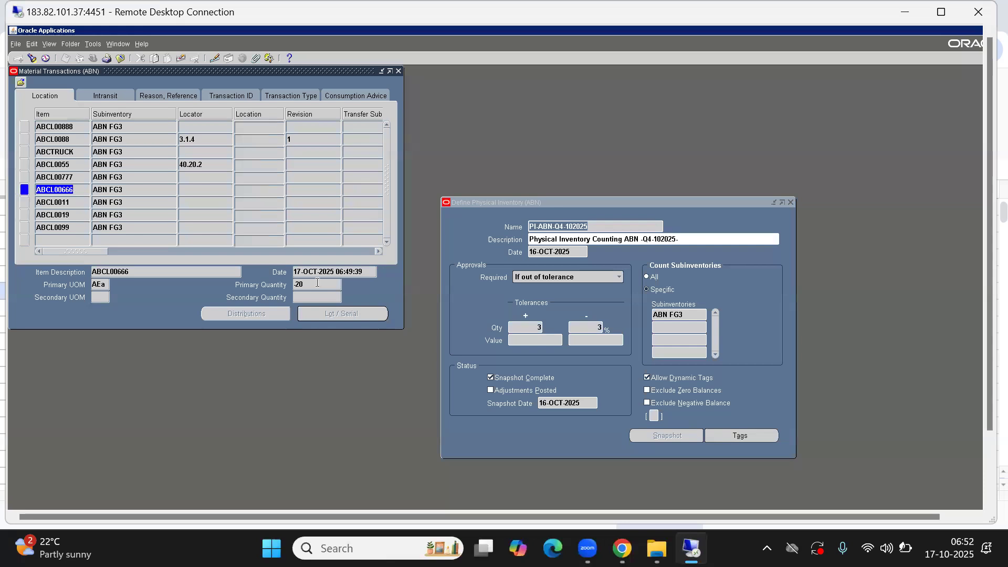
# Switch back to the spreadsheet and set the Example-1 quantity difference for ABCL00666 to -20.
pyautogui.hotkey('alt', 'Tab')
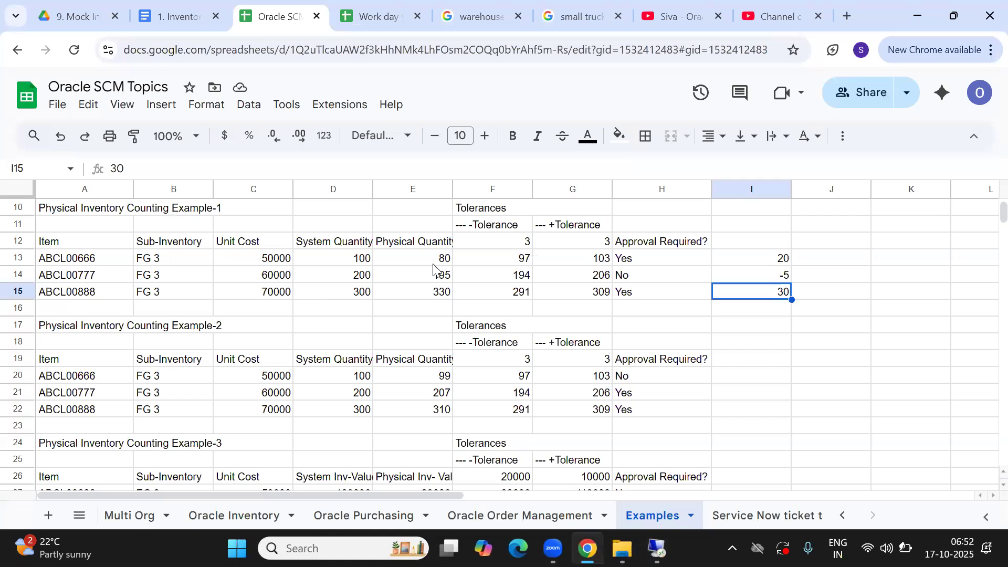
pyautogui.click(774, 260)
pyautogui.doubleClick(774, 258)
pyautogui.write('-')
pyautogui.click(851, 274)
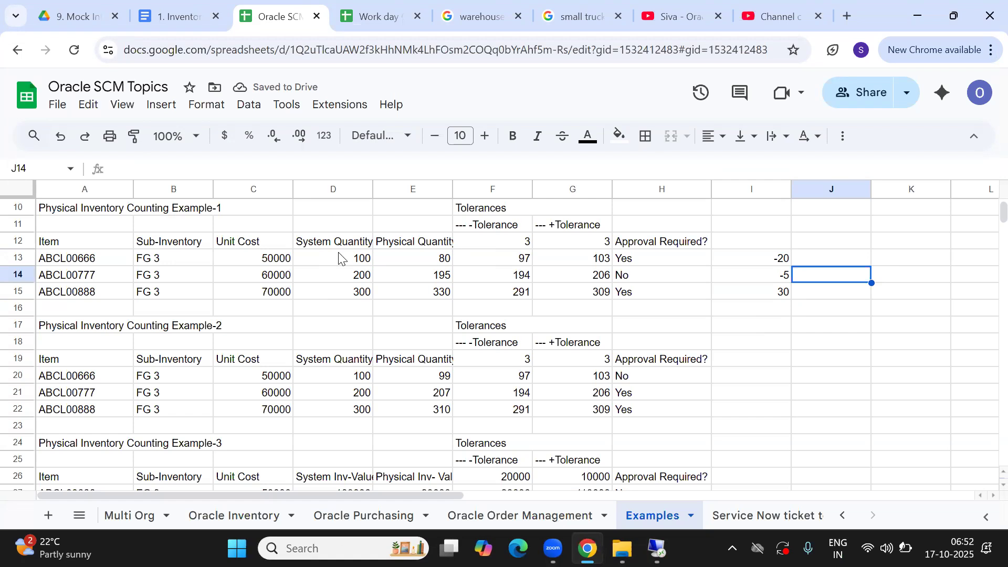
# Review ABCL00666's physical quantity and the differences entered for all three Example-1 items.
pyautogui.click(440, 258)
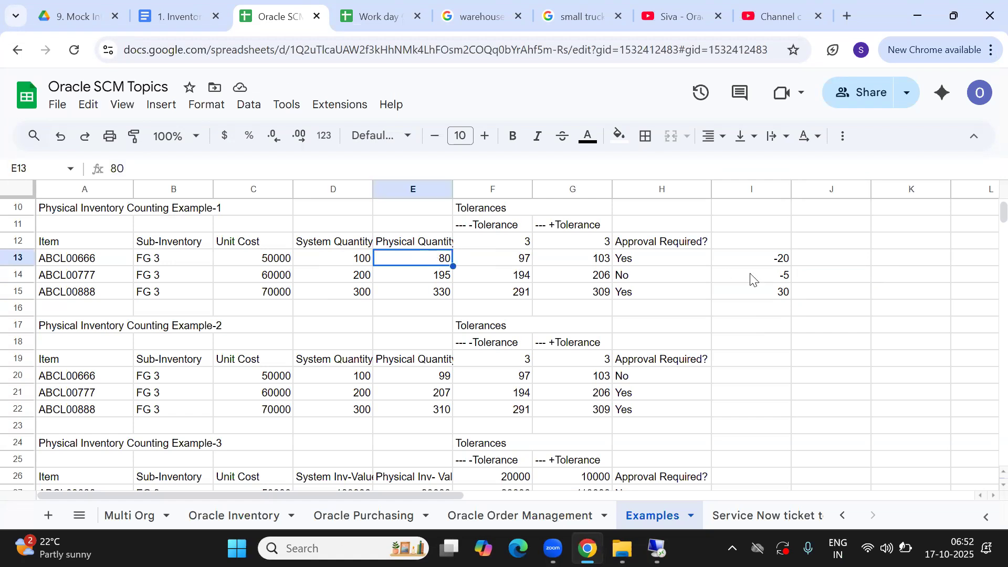
pyautogui.moveTo(778, 262); pyautogui.dragTo(774, 279)
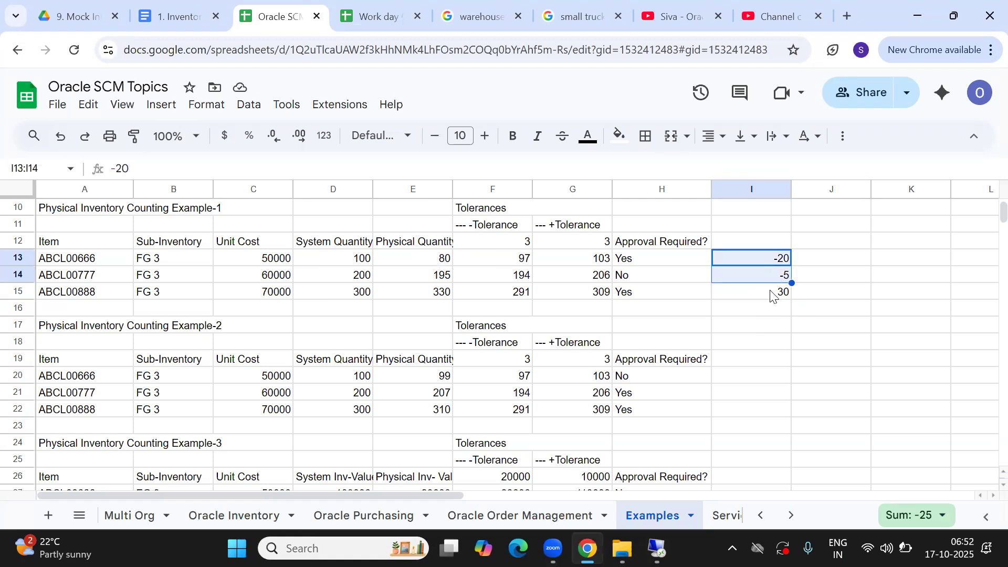
pyautogui.click(771, 296)
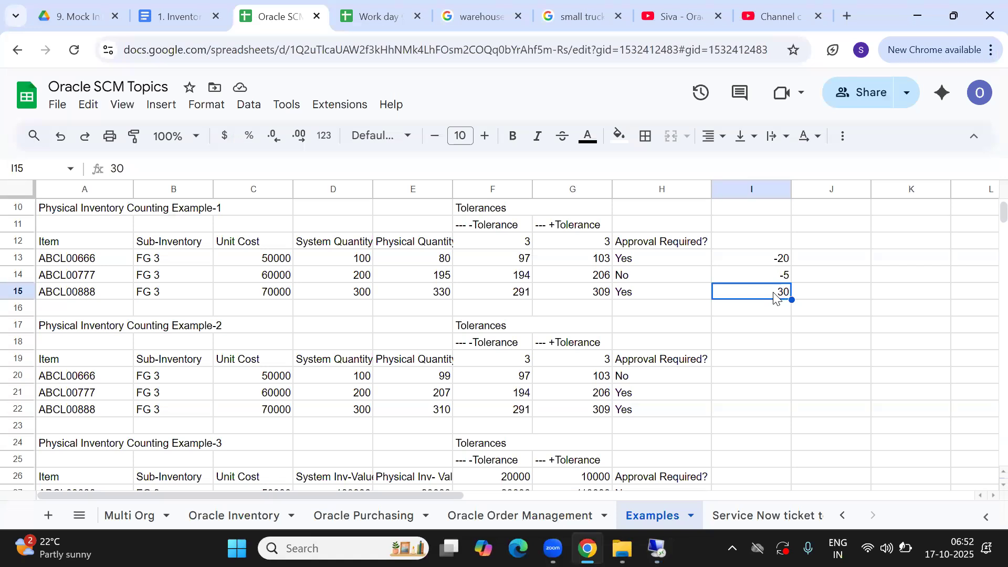
# Return to the Oracle remote session, check the primary quantities of ABCL0099 and ABCL00888, and view ABCL00888's transaction type.
pyautogui.hotkey('alt', 'Tab')
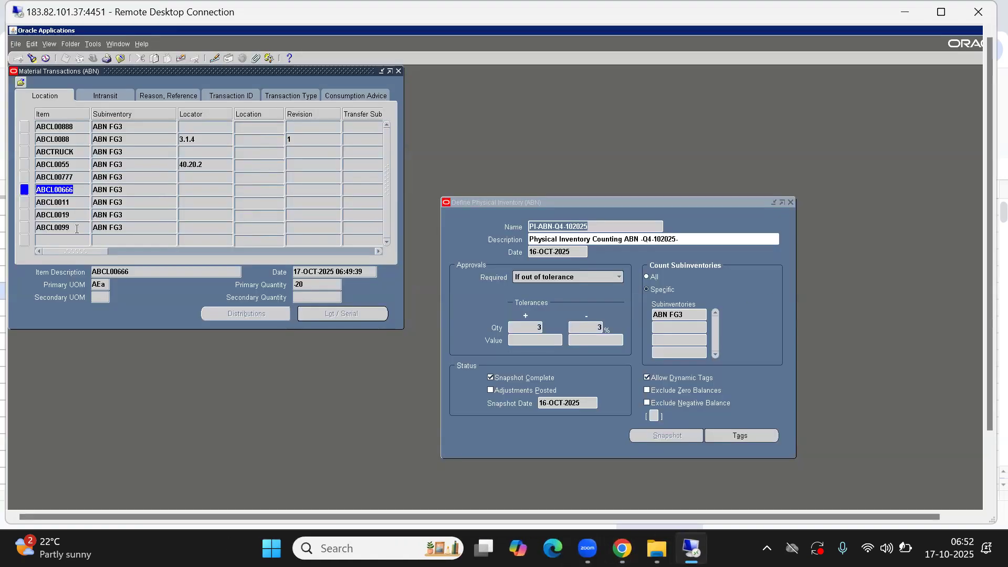
pyautogui.click(74, 225)
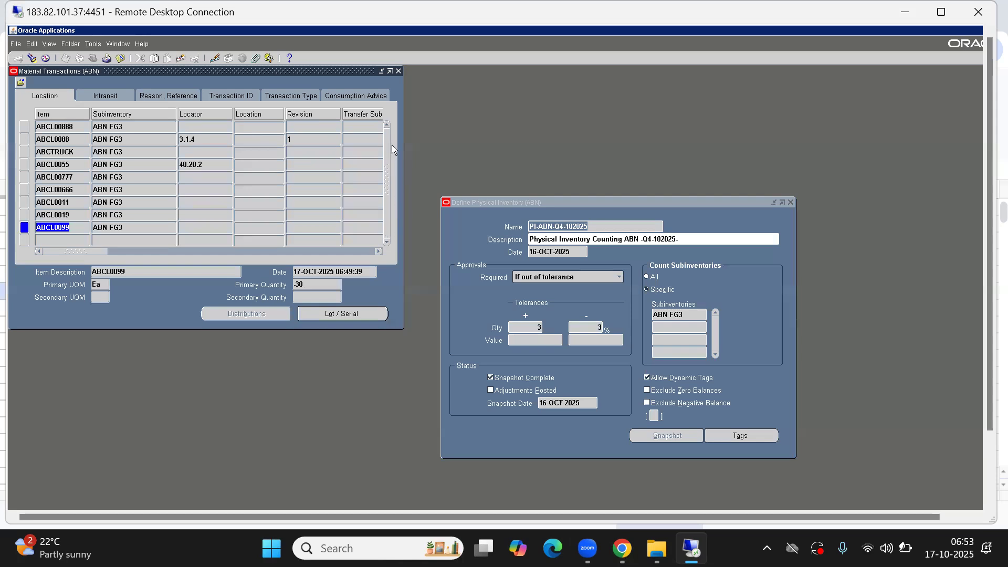
pyautogui.click(70, 126)
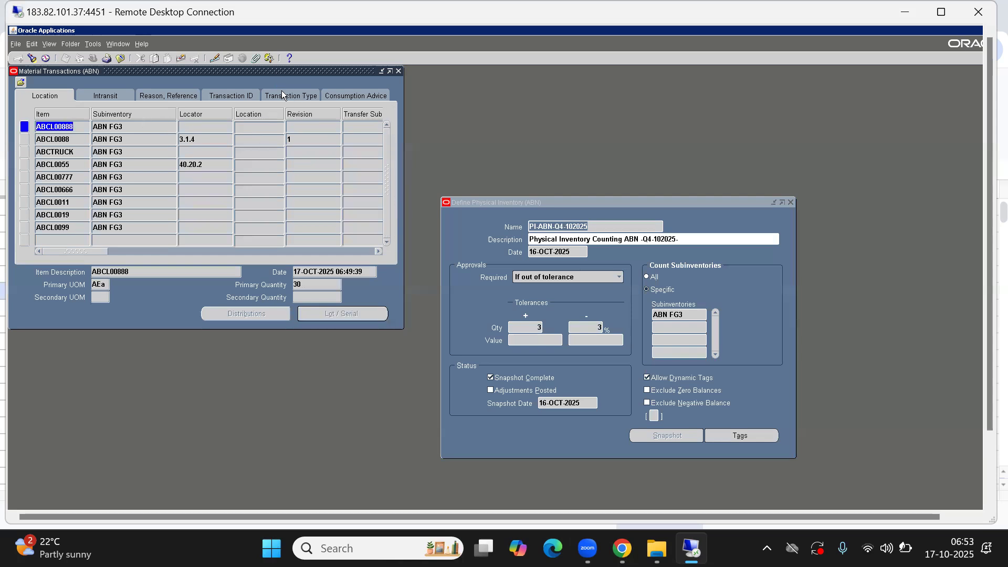
pyautogui.click(295, 97)
pyautogui.click(285, 126)
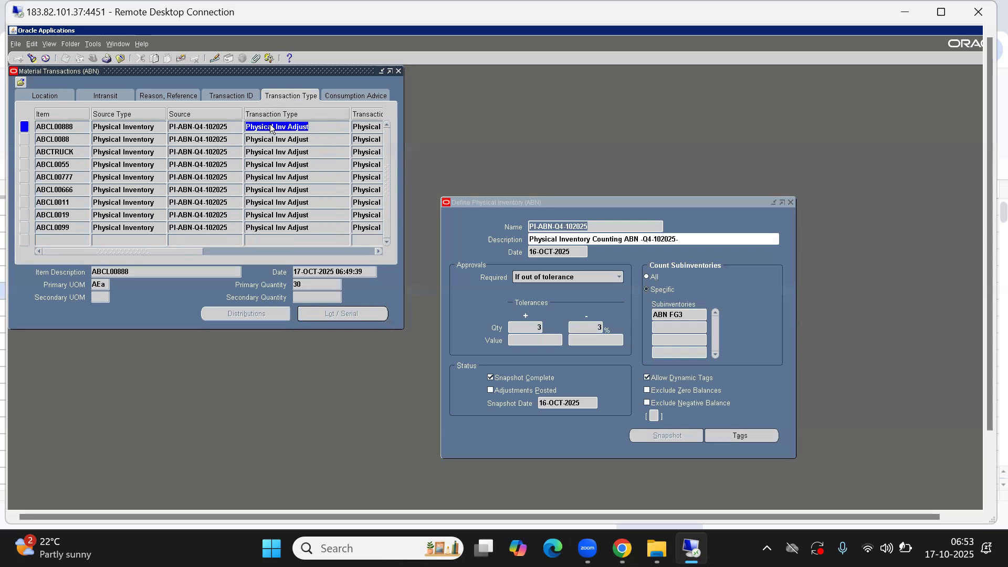
pyautogui.click(318, 126)
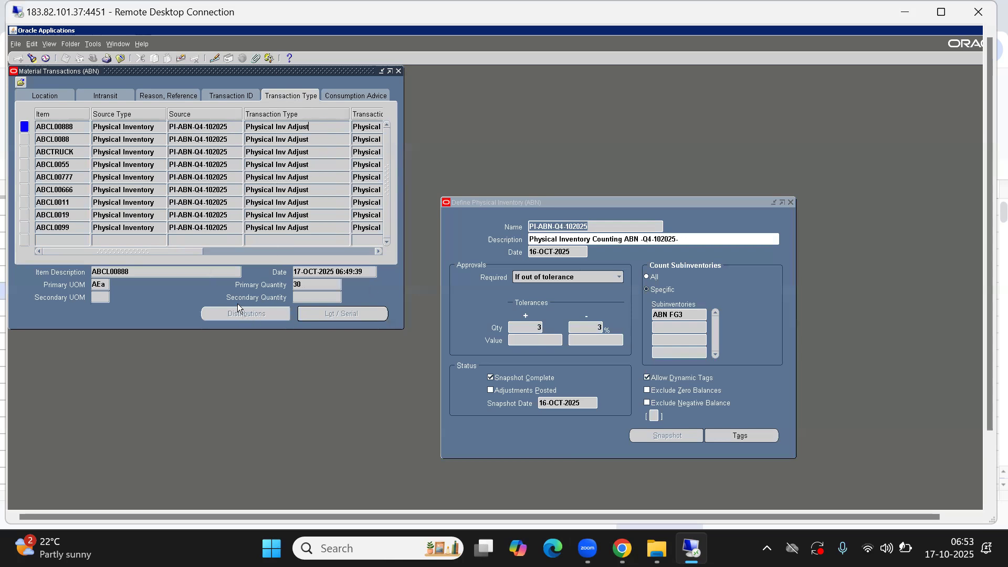
# Query the material transactions again, view their transaction types, and open ABCL00888's distributions to inspect the first line's account.
pyautogui.click(34, 60)
pyautogui.click(348, 298)
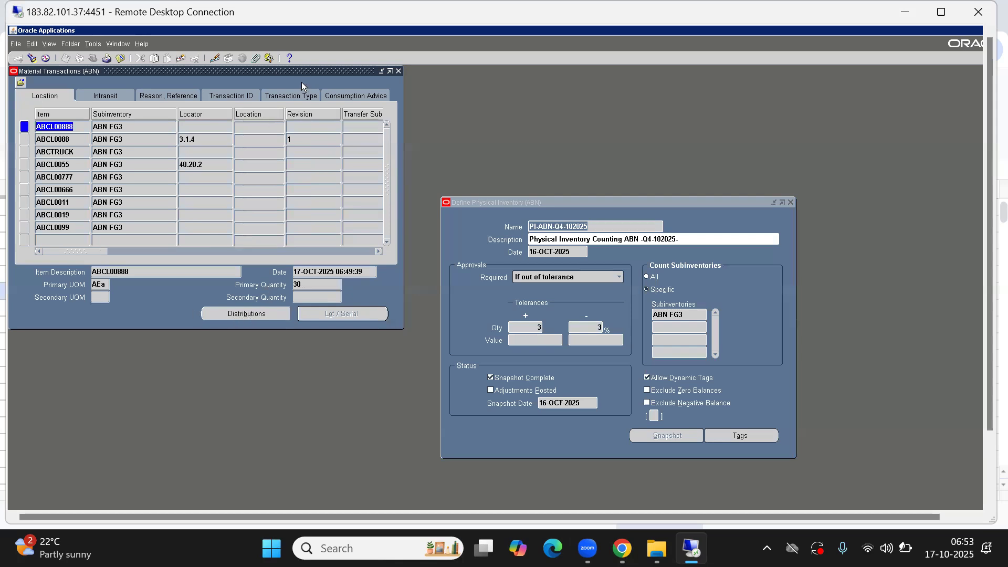
pyautogui.click(292, 93)
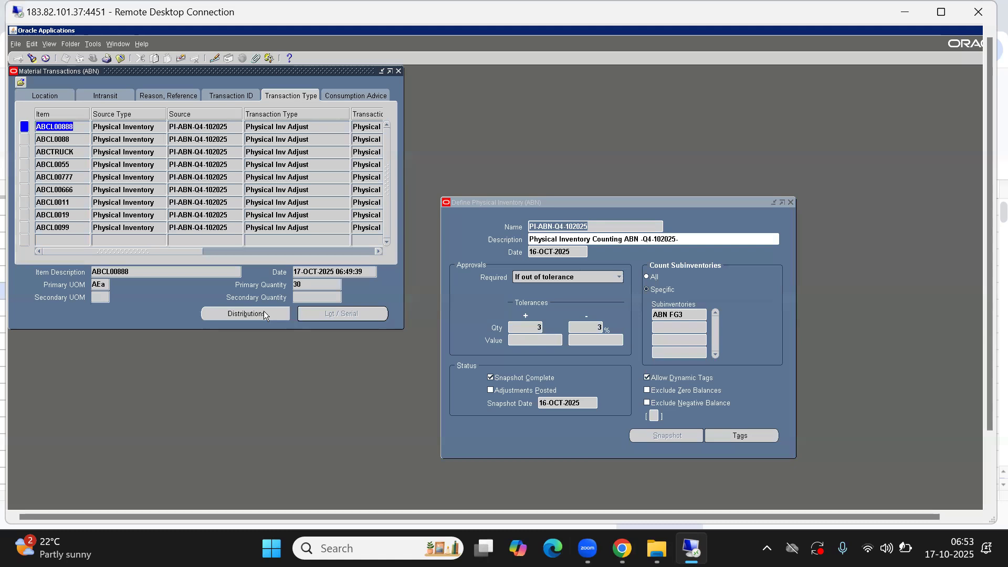
pyautogui.click(232, 314)
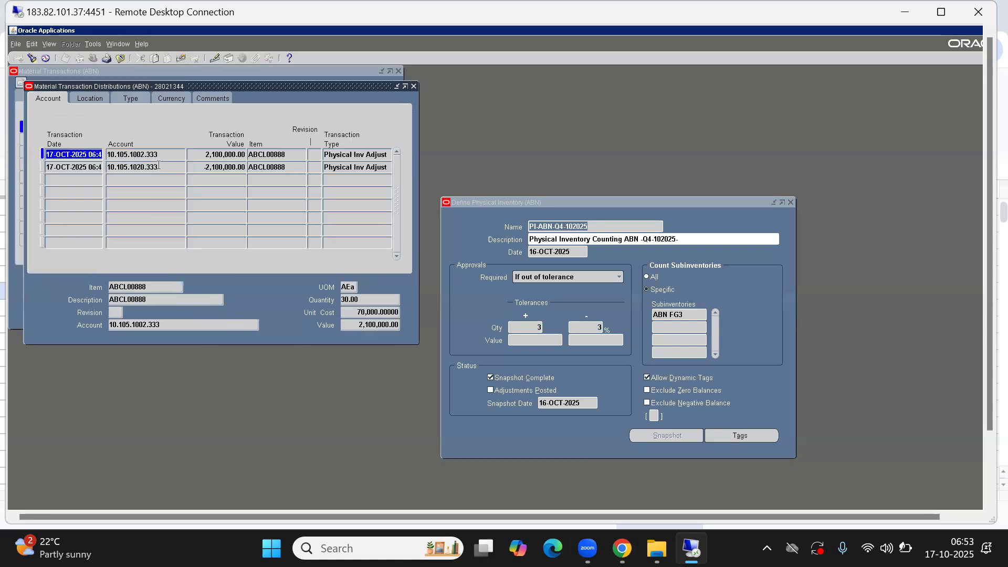
pyautogui.click(129, 155)
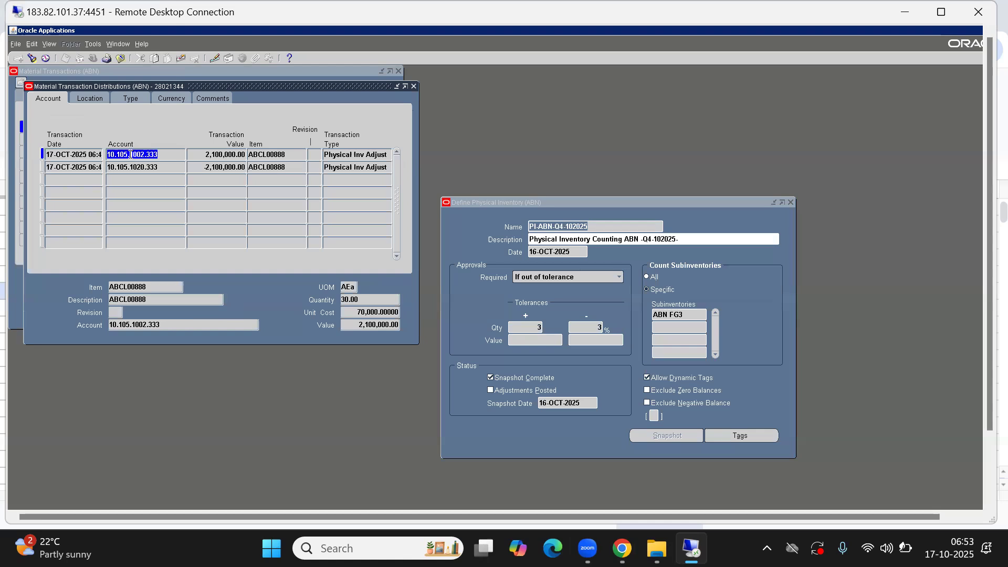
# Inspect the account segment descriptions of both ABCL00888 distribution lines, cancelling each Chart of Accounts window.
pyautogui.doubleClick(130, 155)
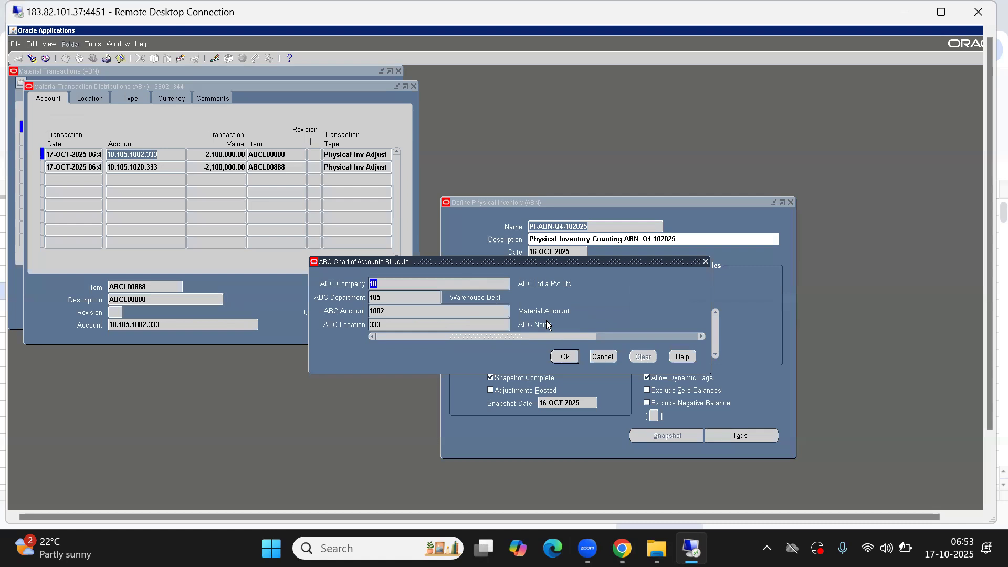
pyautogui.click(609, 356)
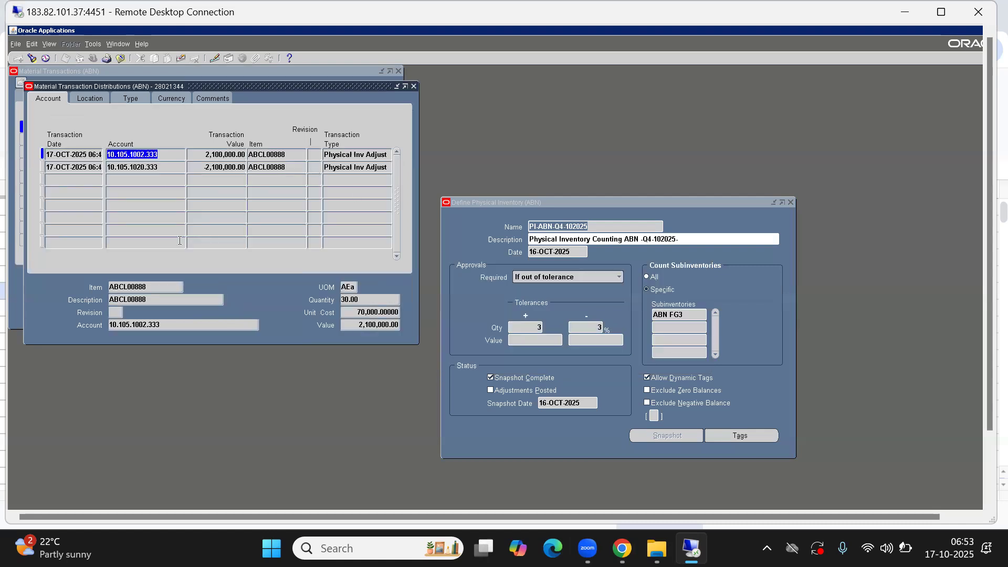
pyautogui.click(150, 166)
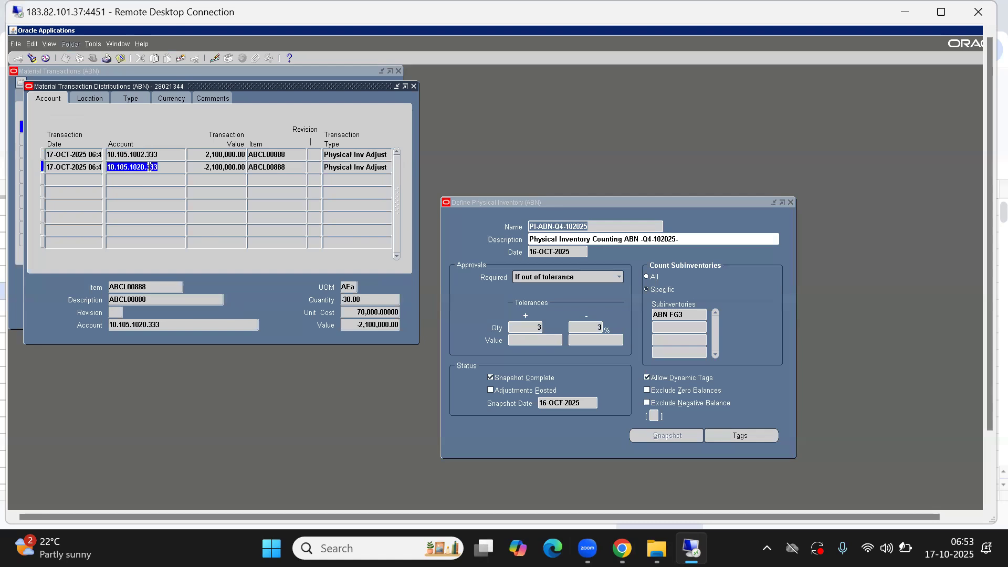
pyautogui.hotkey('ctrl', 'l')
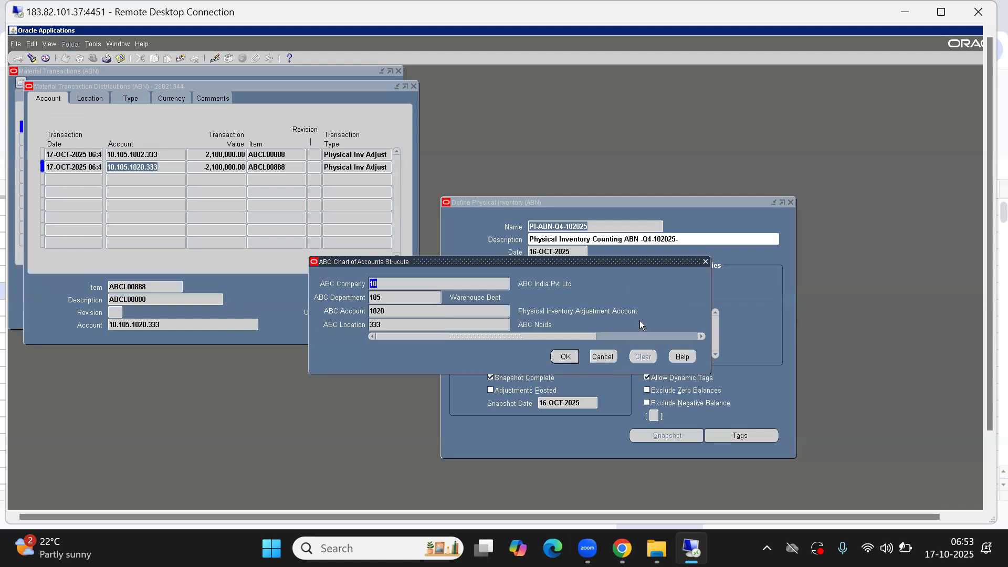
pyautogui.click(601, 355)
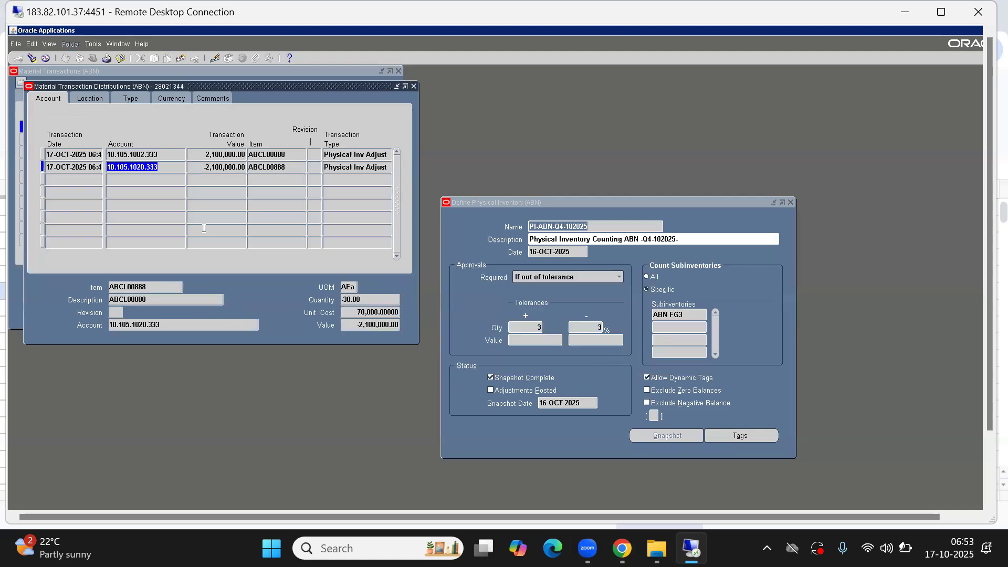
# View the accounting types of both ABCL00888 distribution lines and return to their account details.
pyautogui.click(132, 100)
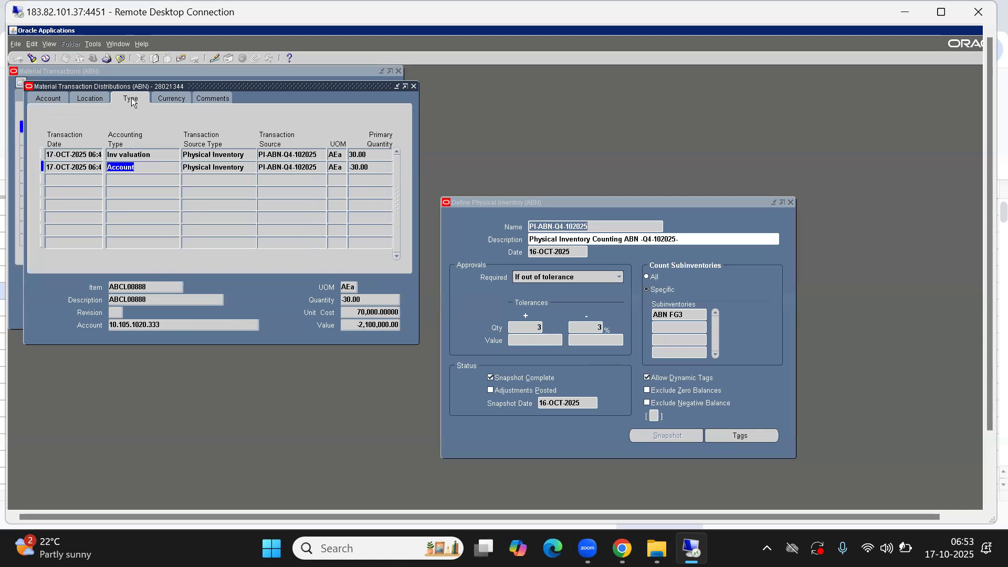
pyautogui.click(157, 155)
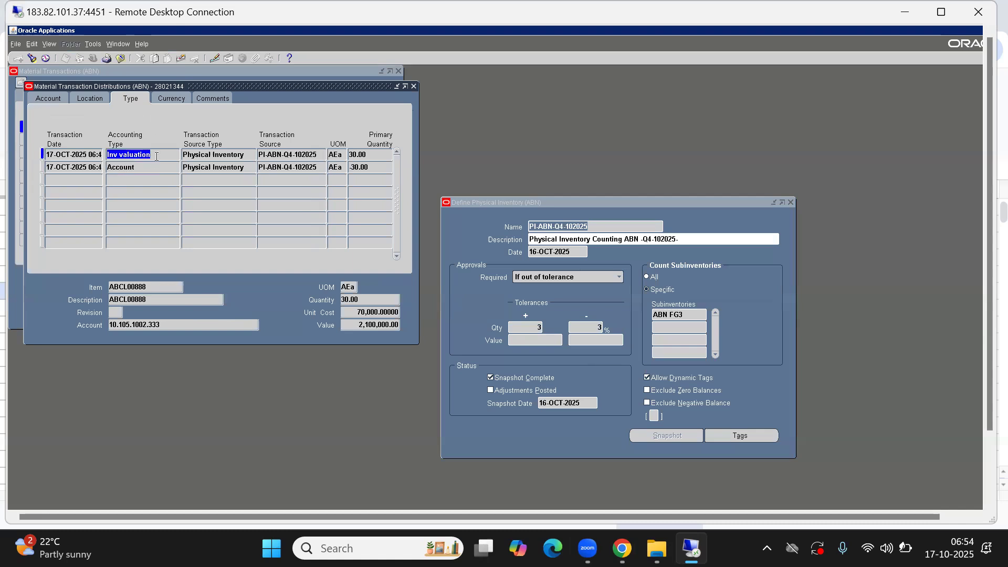
pyautogui.click(132, 169)
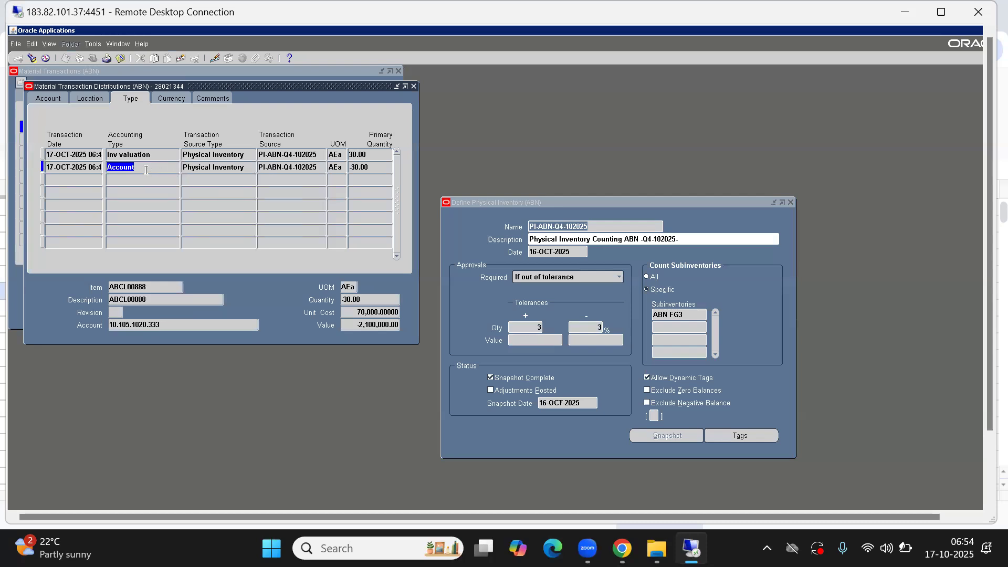
pyautogui.click(169, 101)
pyautogui.click(131, 96)
pyautogui.click(47, 99)
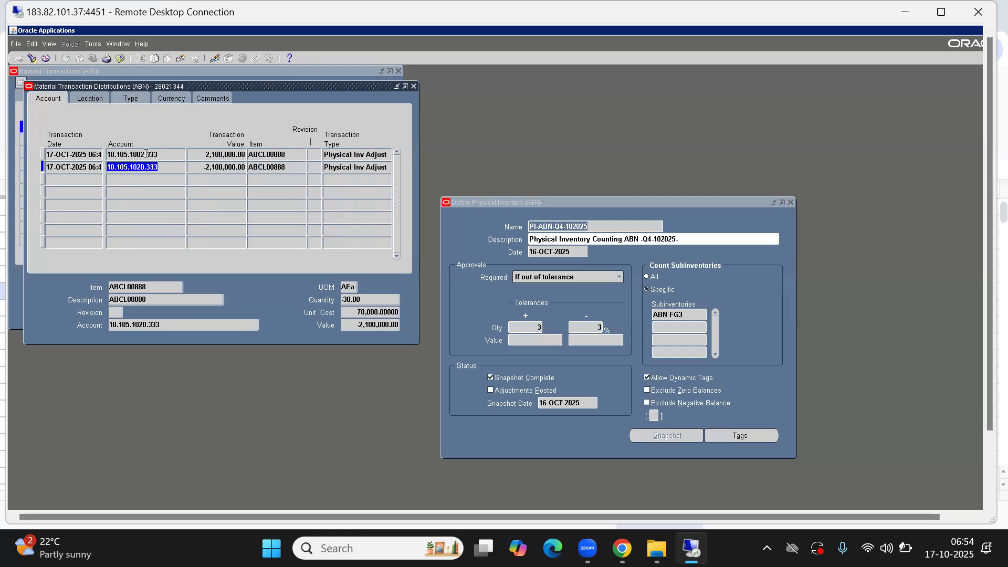
# Open the ABN organization parameters and view the Material valuation account in the costing information.
pyautogui.click(152, 155)
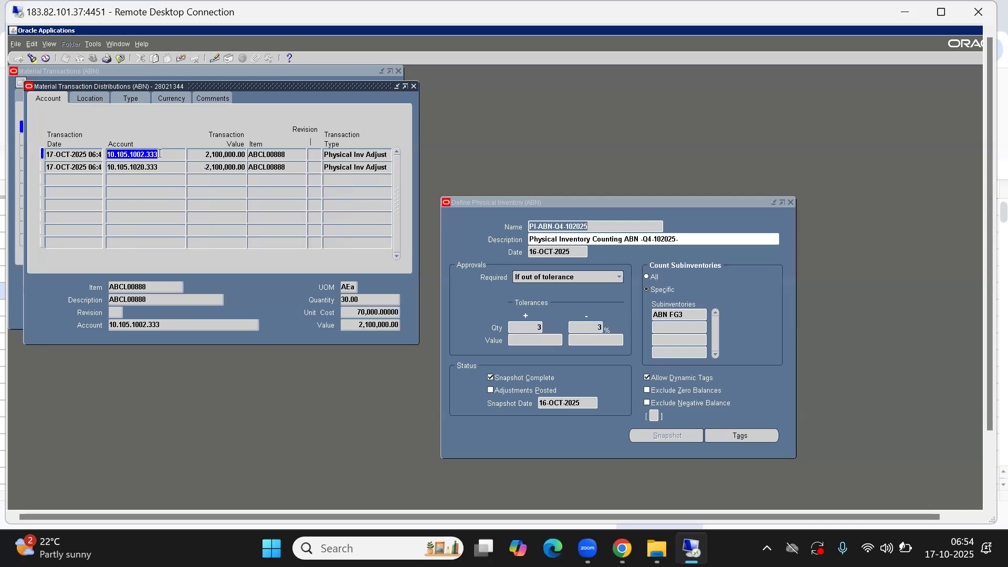
pyautogui.moveTo(159, 154); pyautogui.dragTo(51, 156)
pyautogui.click(48, 69)
pyautogui.click(46, 59)
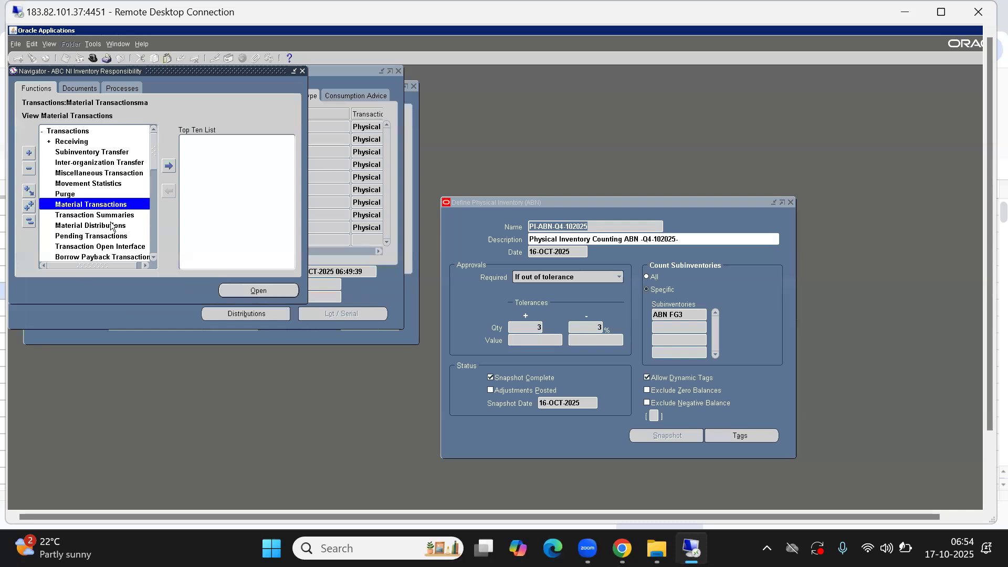
pyautogui.click(31, 222)
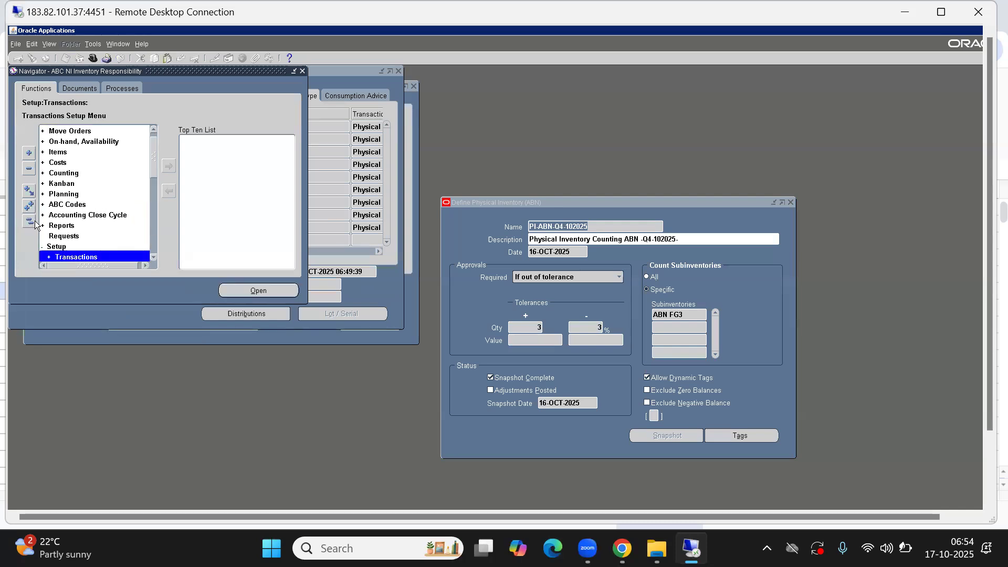
pyautogui.press('Down')
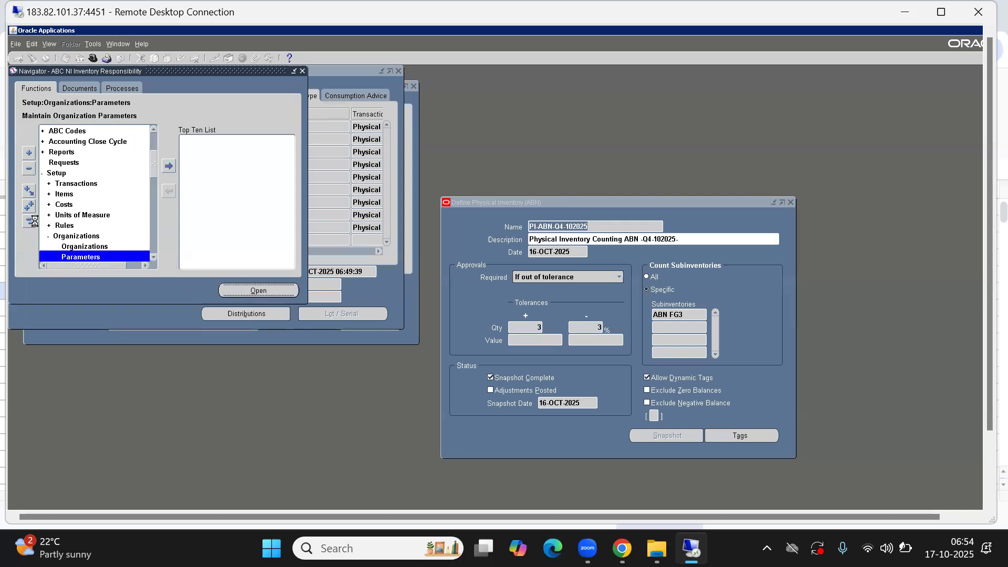
pyautogui.press('Return')
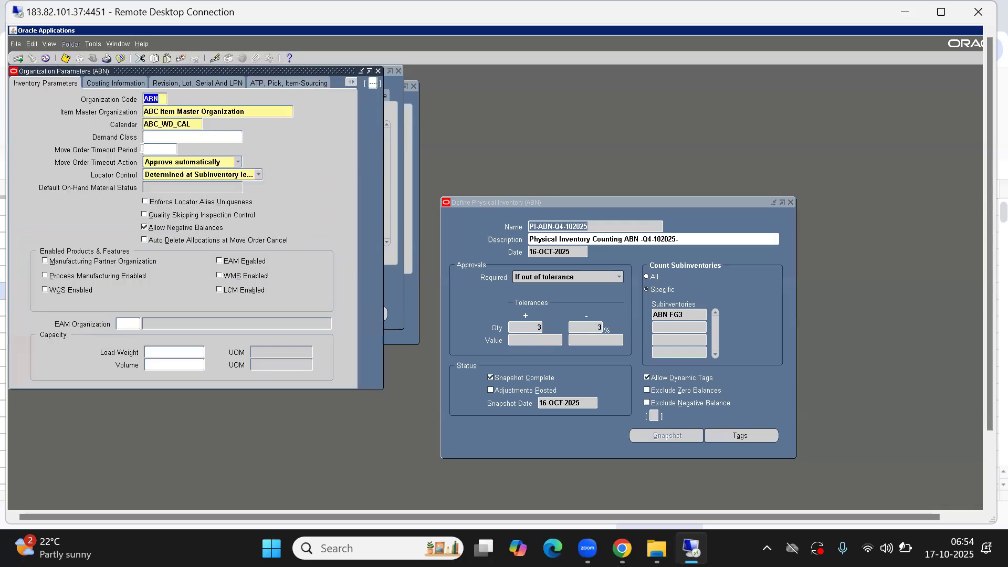
pyautogui.click(116, 84)
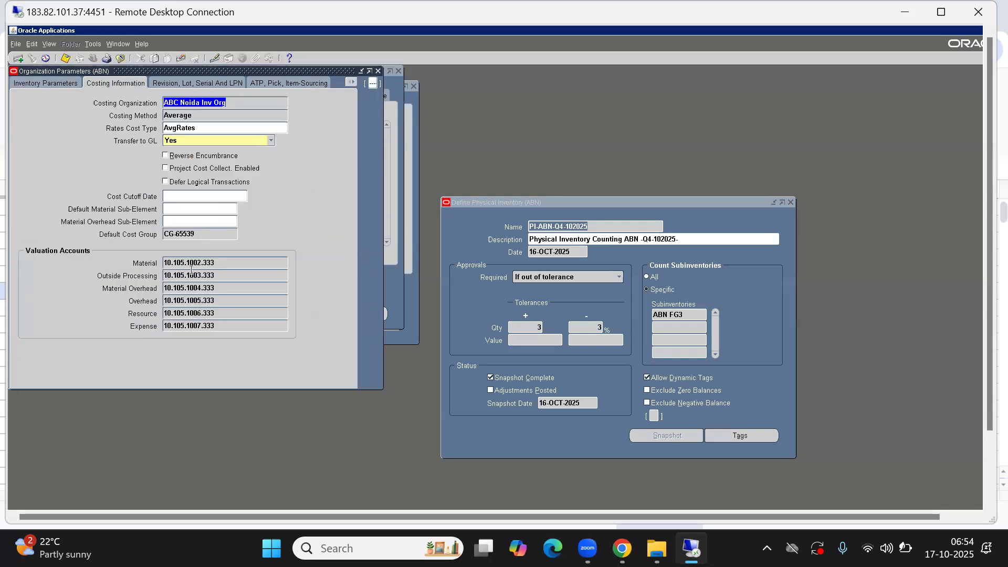
pyautogui.click(231, 263)
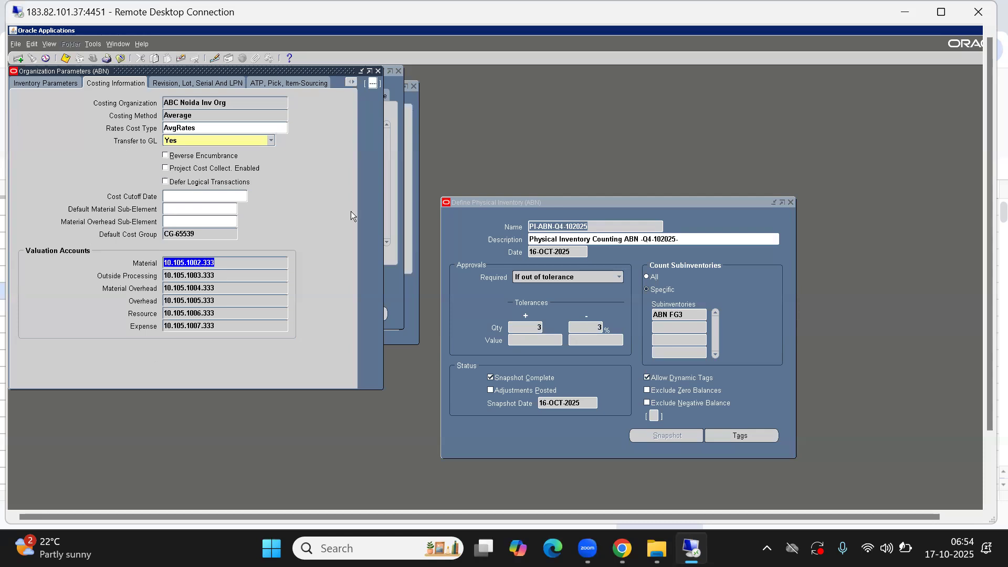
# Place the distributions window beside the organization parameters and compare the distribution accounts with the Material valuation account.
pyautogui.click(395, 91)
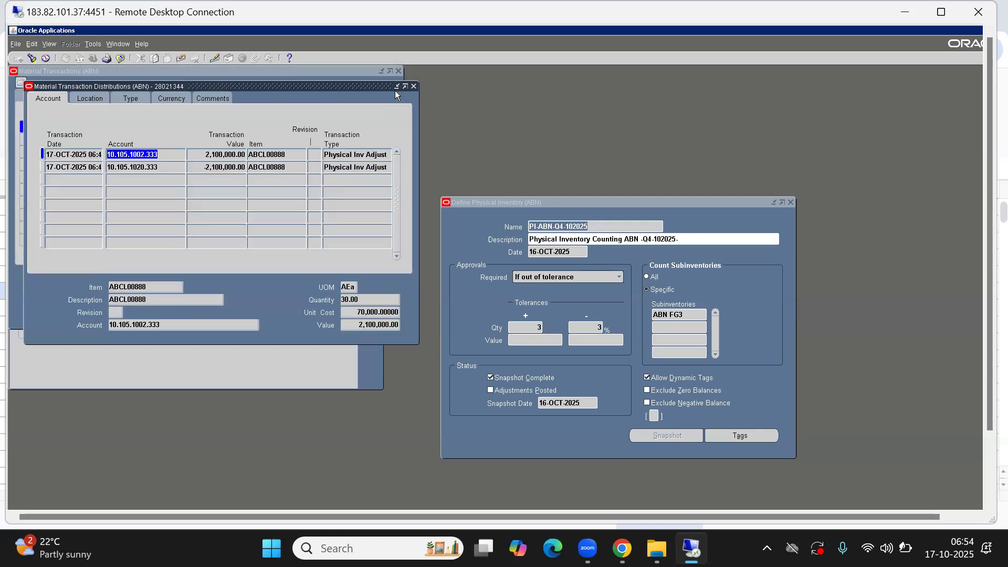
pyautogui.moveTo(314, 85); pyautogui.dragTo(624, 79)
pyautogui.click(181, 365)
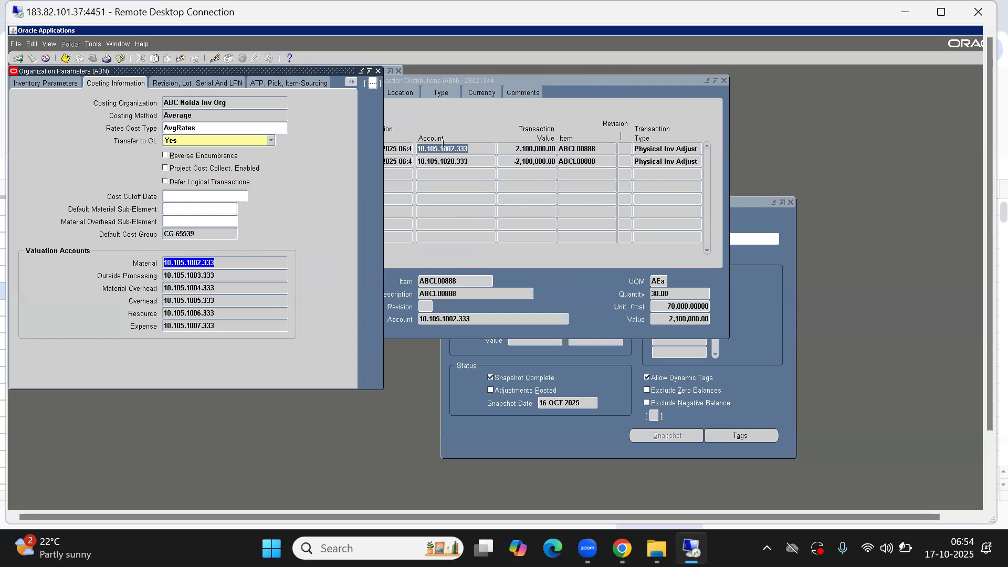
pyautogui.click(444, 161)
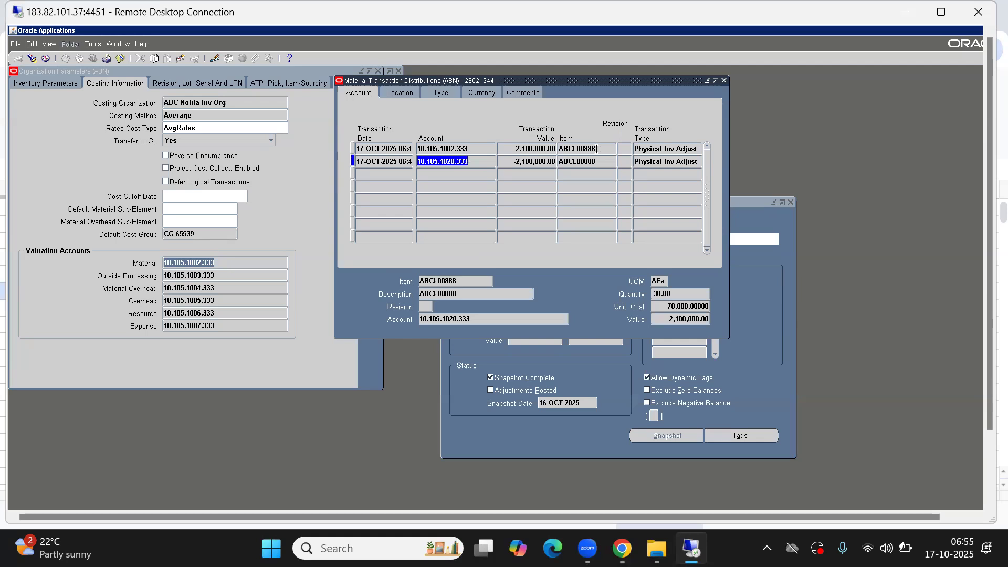
# Close the material transaction distributions and the ABN organization parameters.
pyautogui.hotkey('alt', 'f')
pyautogui.press('c')
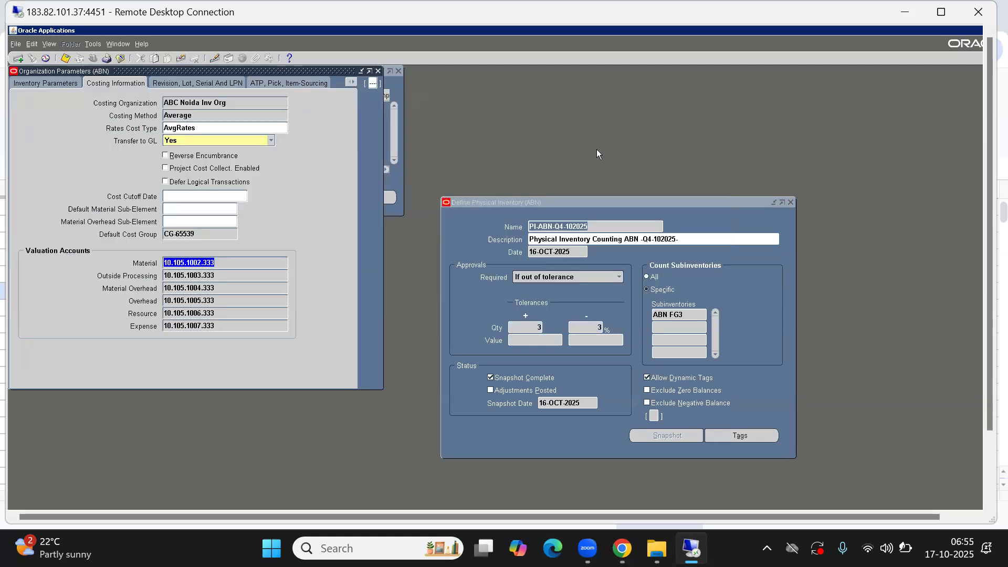
pyautogui.hotkey('alt', 'f')
pyautogui.press('c')
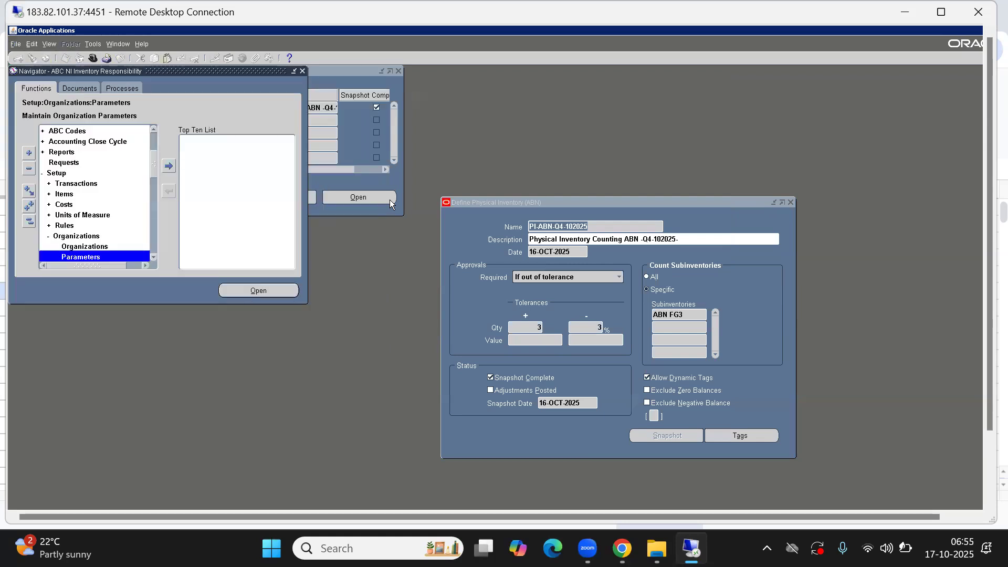
pyautogui.hotkey('alt', 'f')
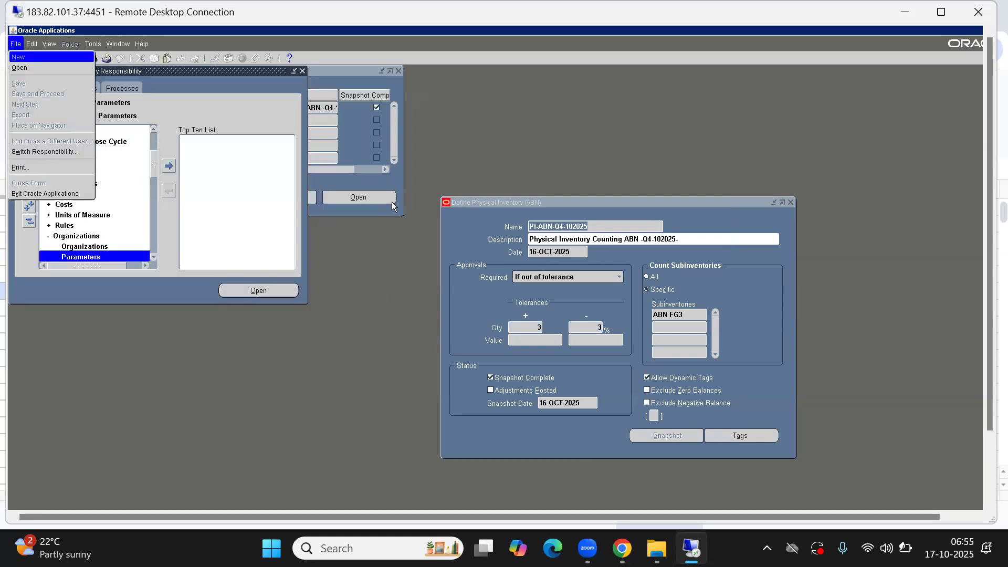
pyautogui.press('Escape')
# Close the PI-ABN-Q4-102025 definition and the physical inventories summary, leaving only the Navigator open.
pyautogui.click(385, 76)
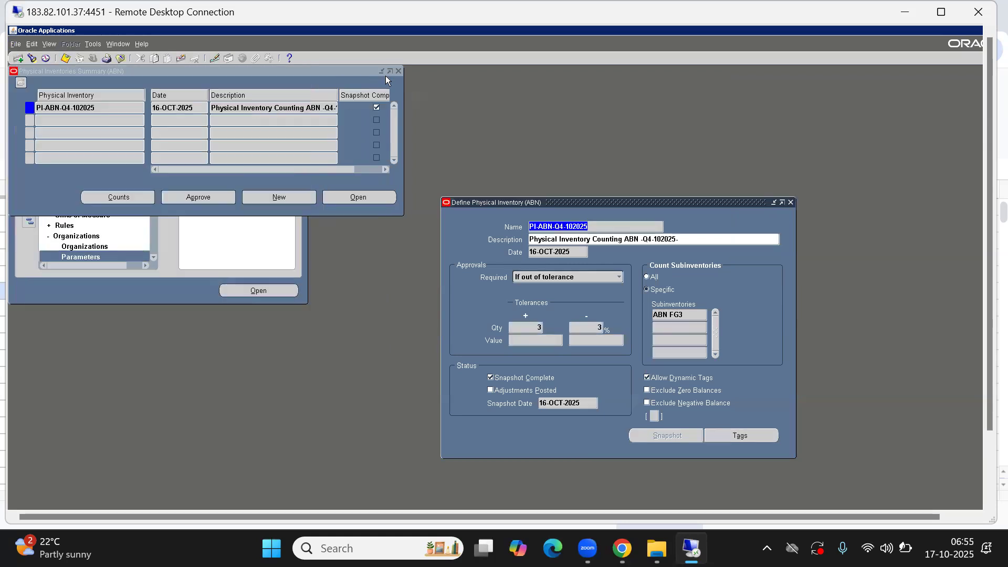
pyautogui.click(398, 68)
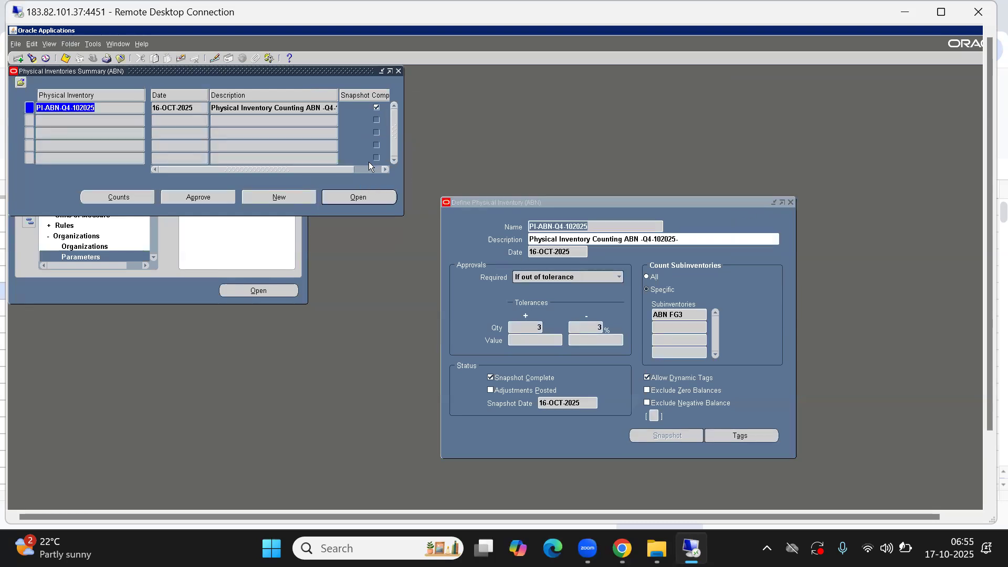
pyautogui.click(749, 219)
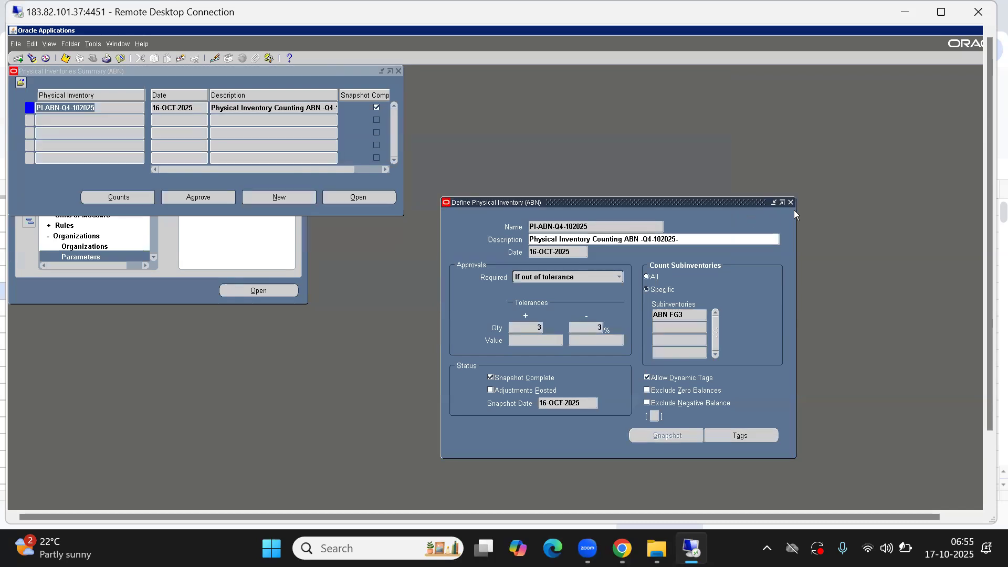
pyautogui.click(790, 203)
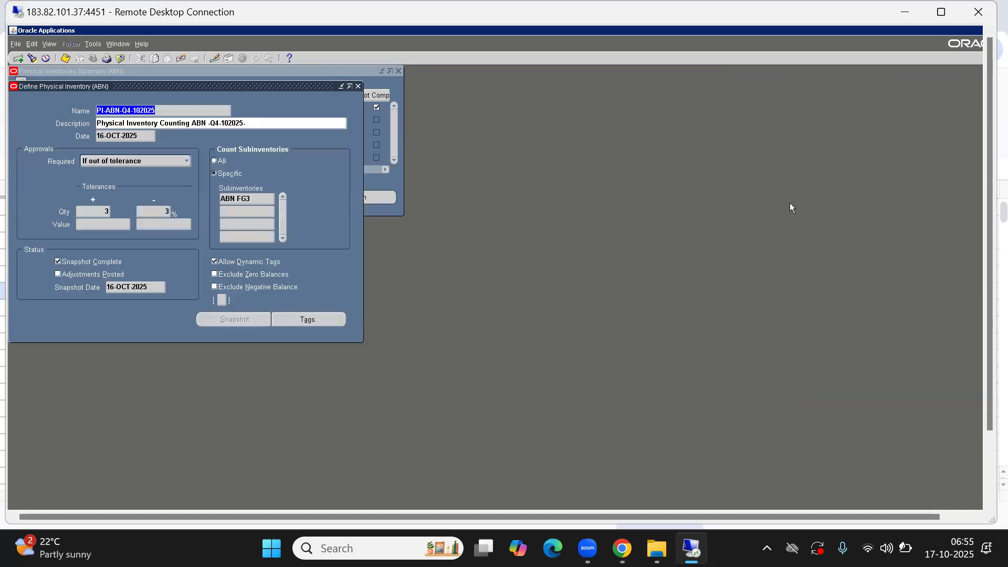
pyautogui.click(359, 86)
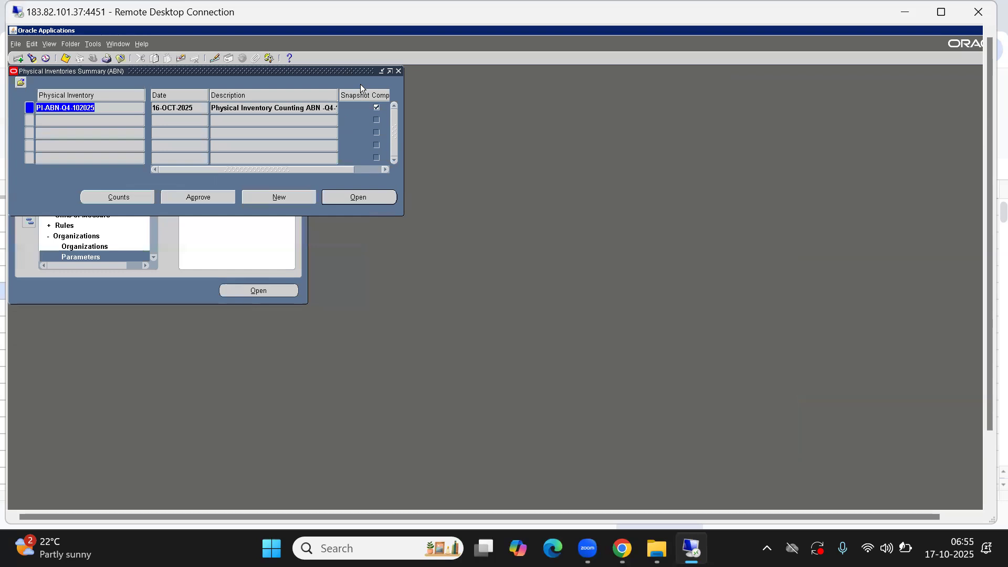
pyautogui.click(397, 73)
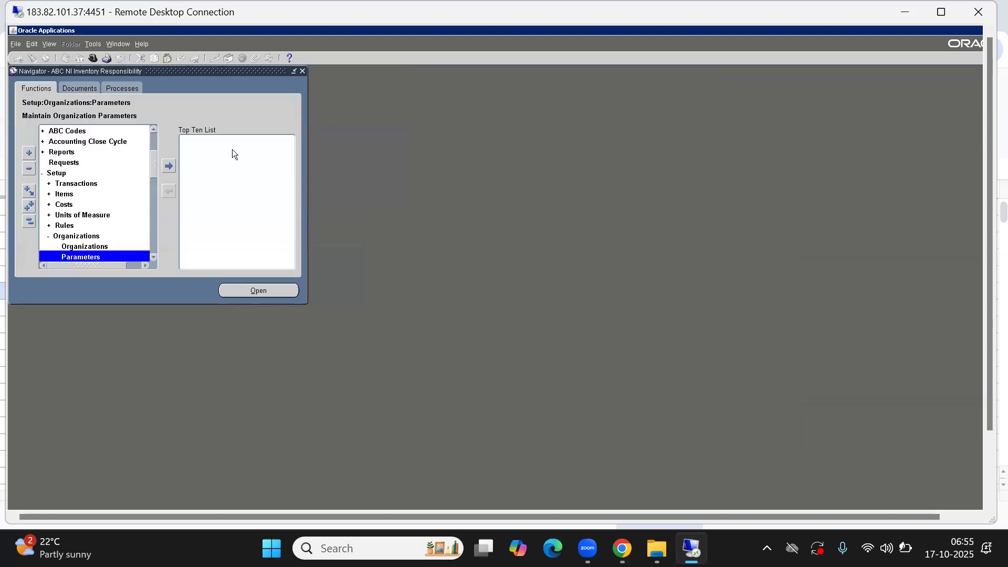
# Switch to the Google Sheets spreadsheet, review the Example-1 items and their physical quantities, and return to the Oracle remote session.
pyautogui.hotkey('alt', 'Tab')
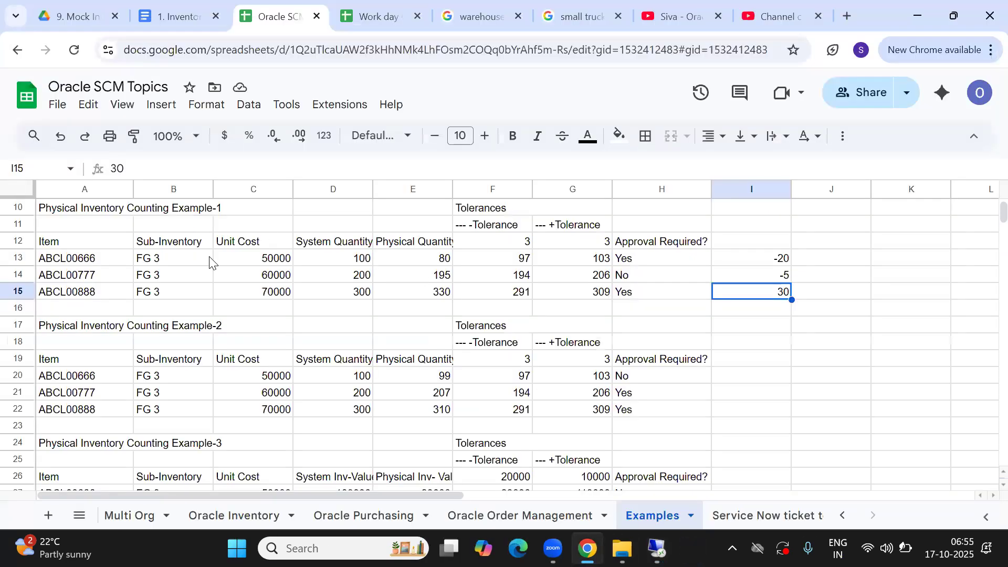
pyautogui.moveTo(108, 261); pyautogui.dragTo(106, 295)
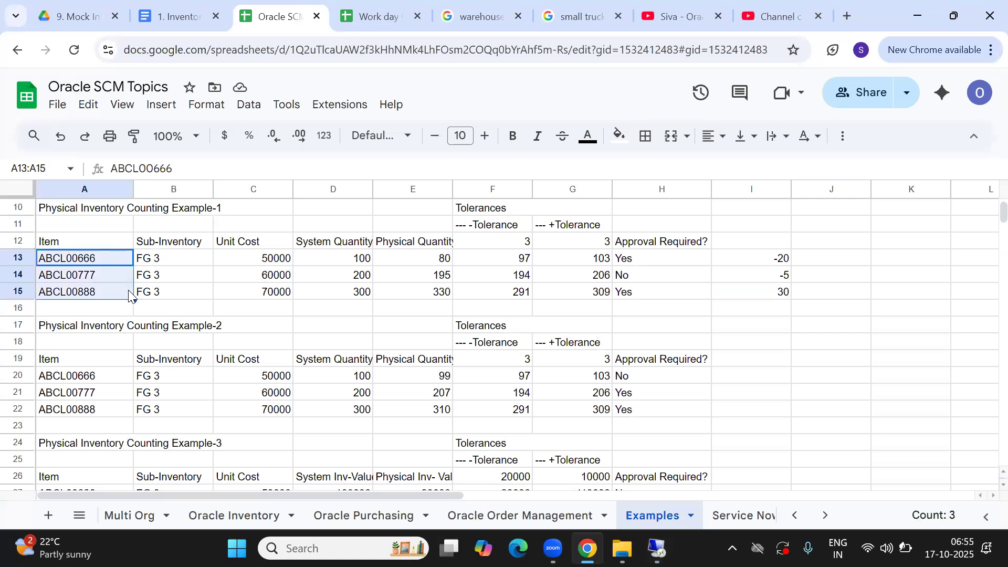
pyautogui.click(84, 262)
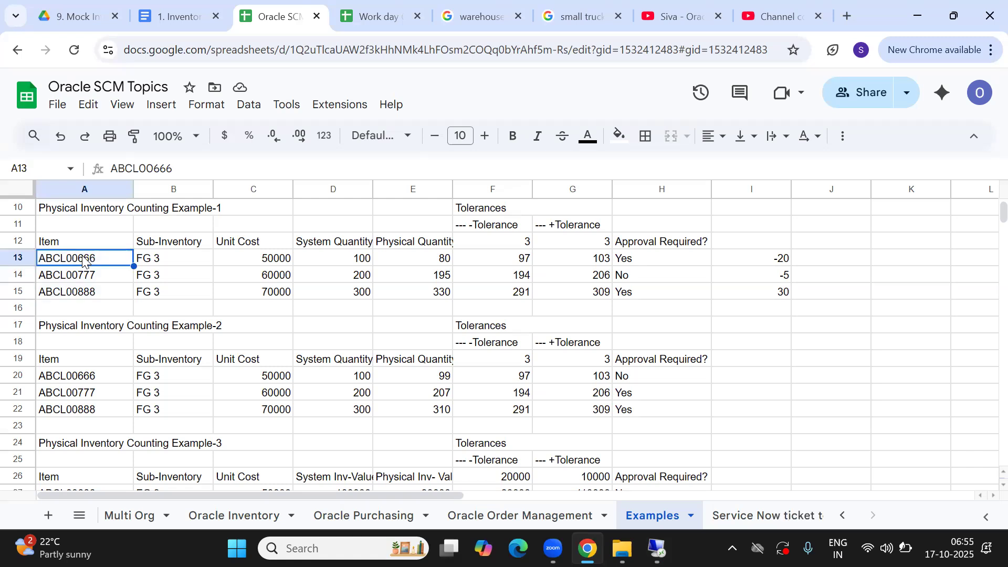
pyautogui.press('Right')
pyautogui.press('Right')
pyautogui.press('Right')
pyautogui.press('Right')
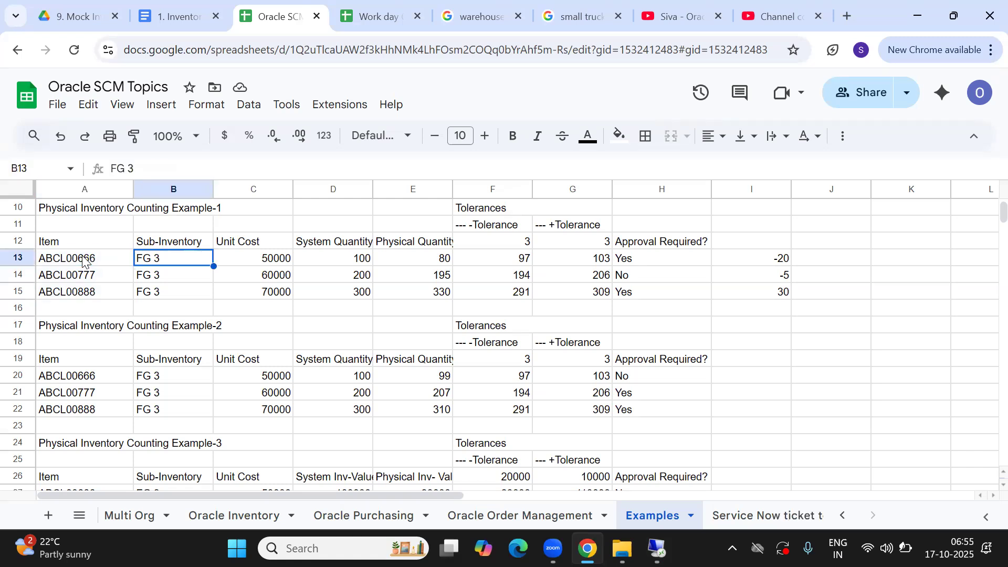
pyautogui.press('Down')
pyautogui.press('Down')
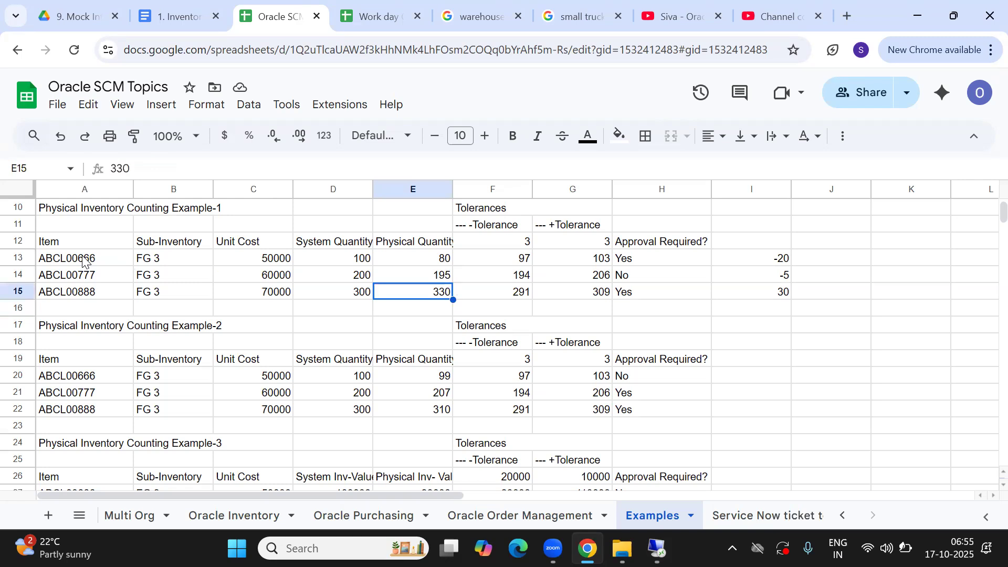
pyautogui.press('Up')
pyautogui.press('Up')
pyautogui.press('Down')
pyautogui.press('Up')
pyautogui.press('Down')
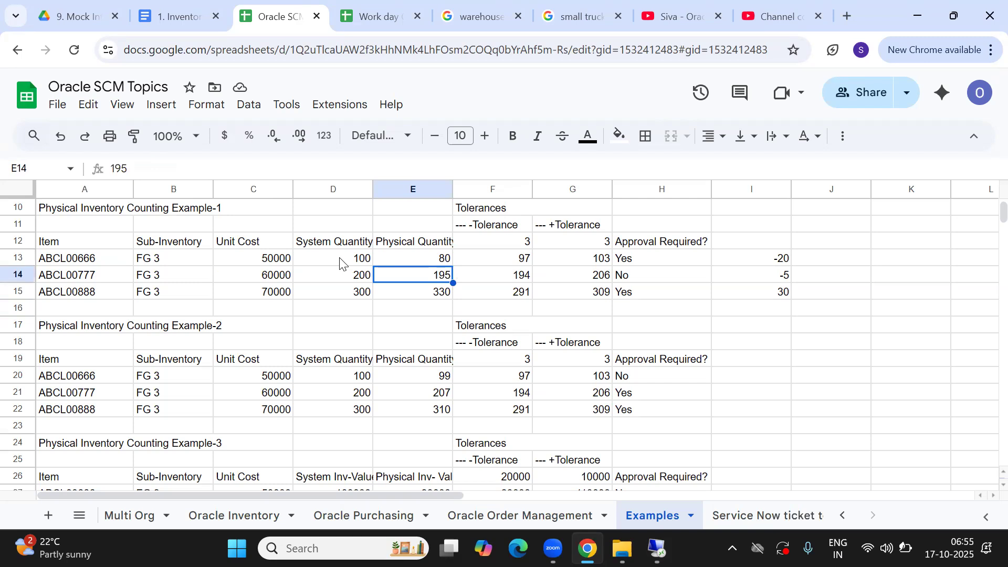
pyautogui.hotkey('alt', 'Tab')
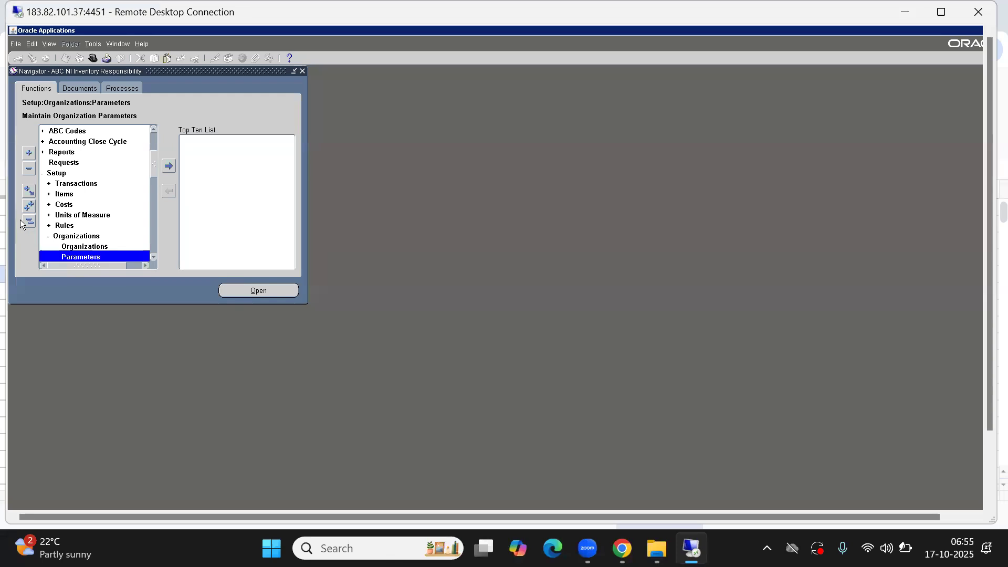
# Open the On-hand Quantity query from the On-hand, Availability functions and include detailed results.
pyautogui.click(30, 221)
pyautogui.press('Down')
pyautogui.press('Down')
pyautogui.press('Return')
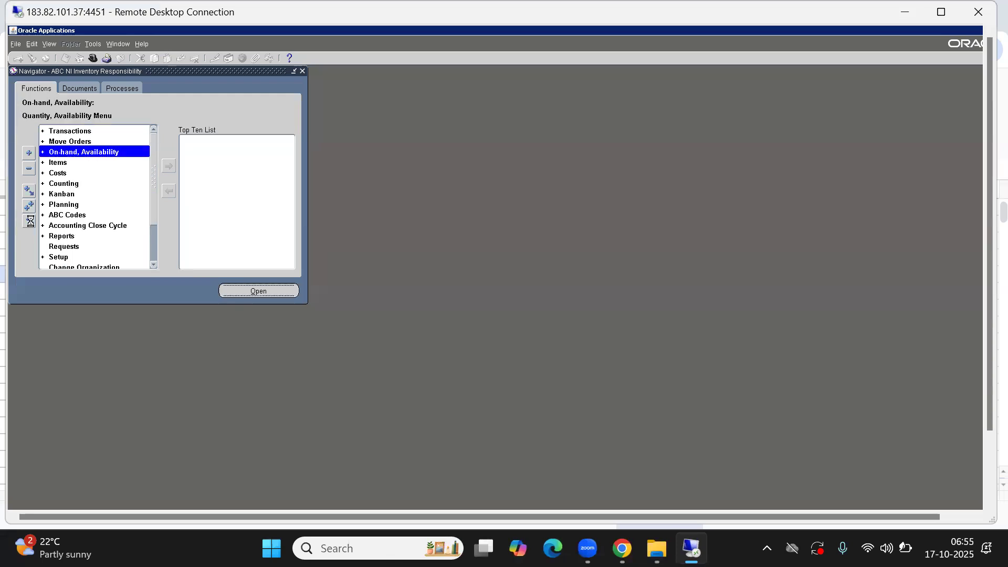
pyautogui.press('Return')
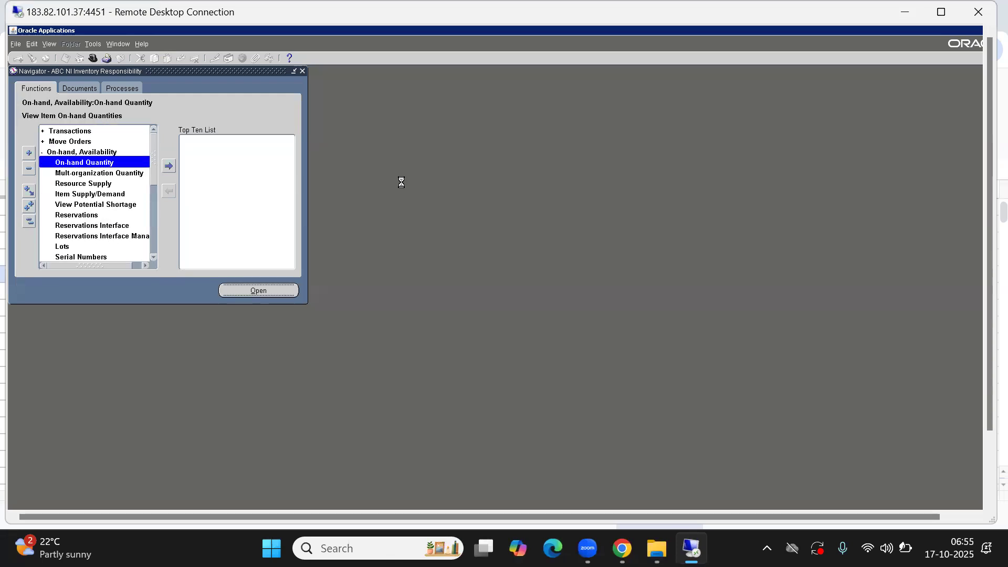
pyautogui.click(155, 211)
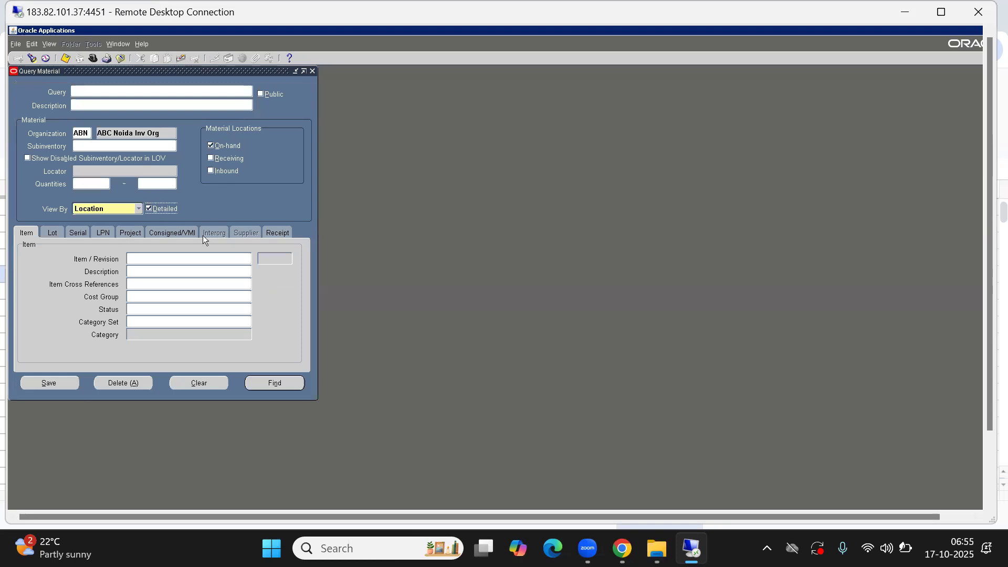
# Copy item ABCL00666 from the Example-1 table in Google Sheets and query its on-hand material in Oracle.
pyautogui.click(146, 260)
pyautogui.hotkey('alt', 'Tab')
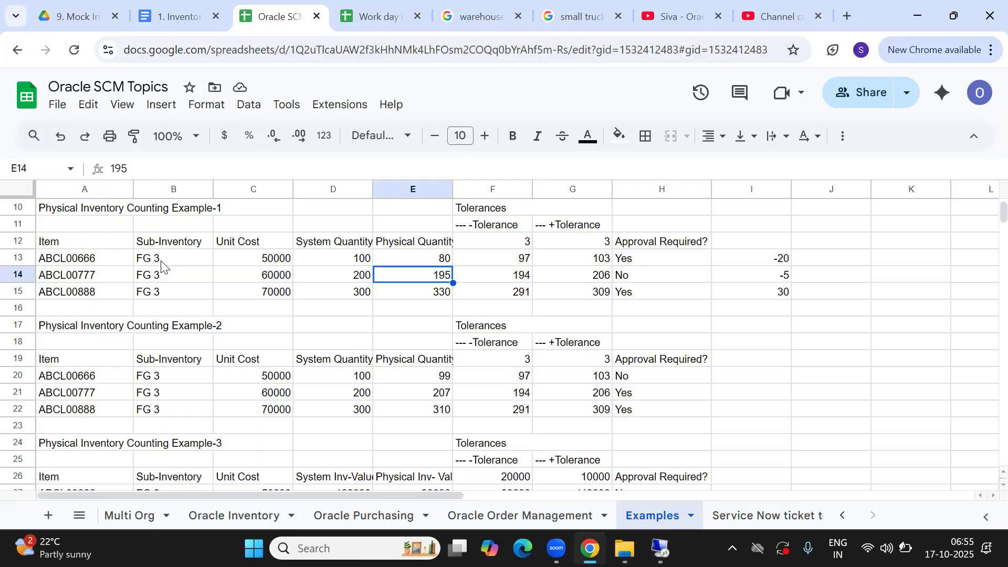
pyautogui.click(86, 262)
pyautogui.hotkey('ctrl', 'c')
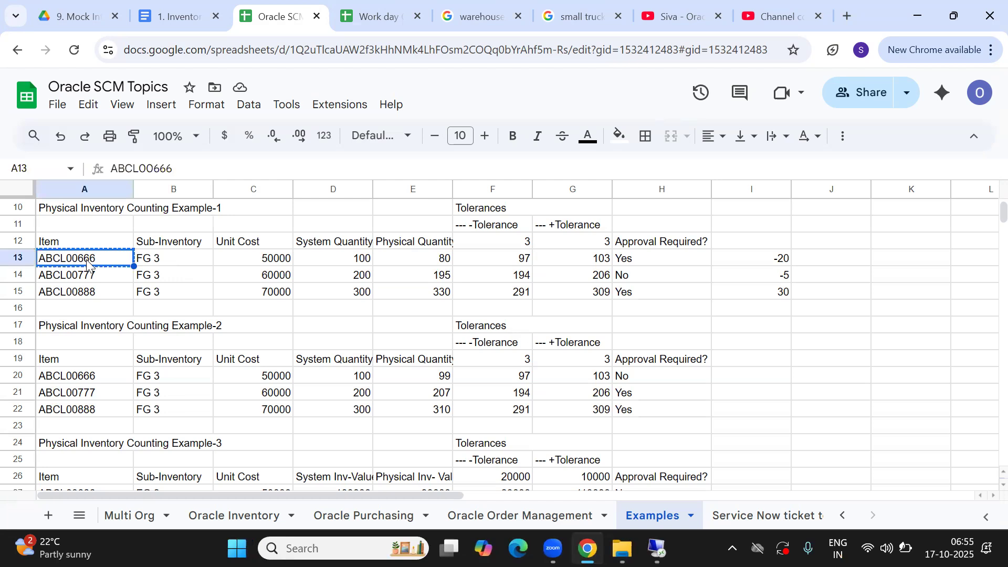
pyautogui.hotkey('alt', 'Tab')
pyautogui.hotkey('ctrl', 'v')
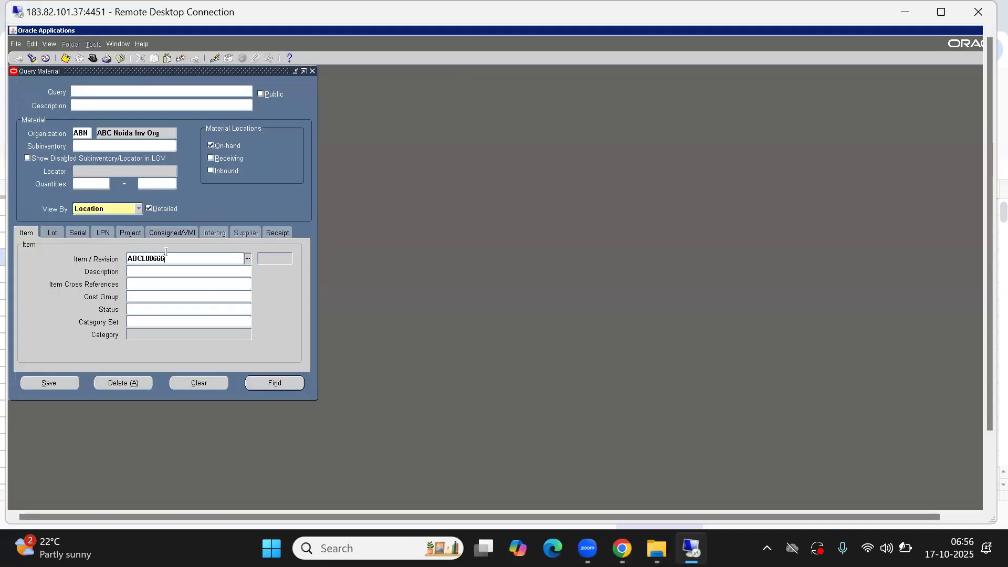
pyautogui.press('Tab')
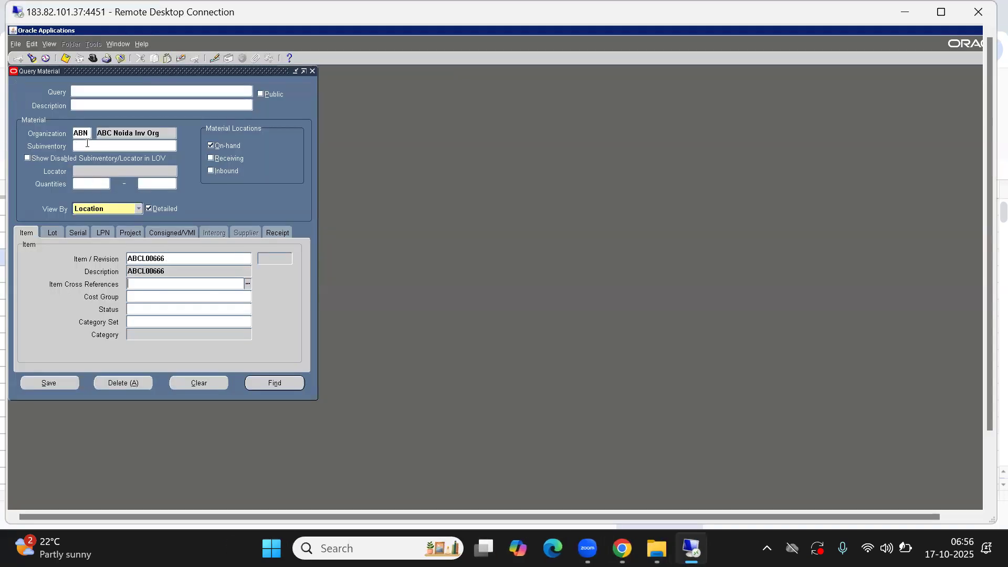
pyautogui.click(275, 383)
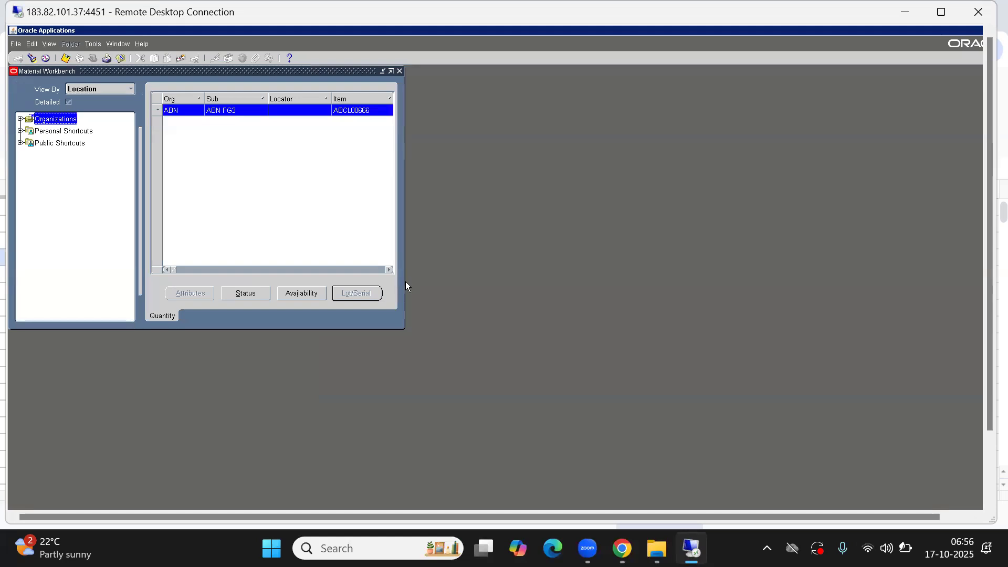
# Check the total quantity in the availability details of ABCL00666 and close them.
pyautogui.click(301, 294)
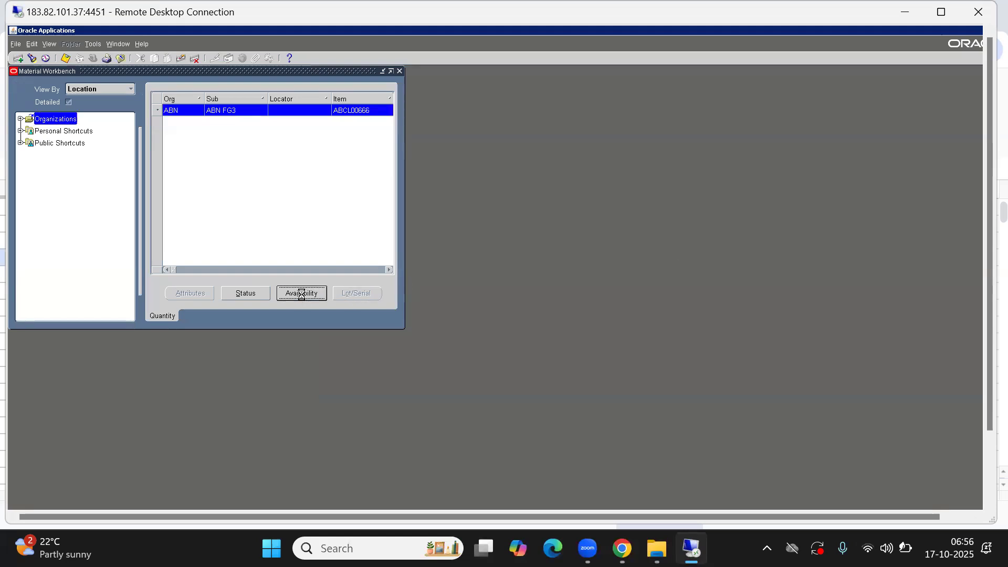
pyautogui.click(81, 255)
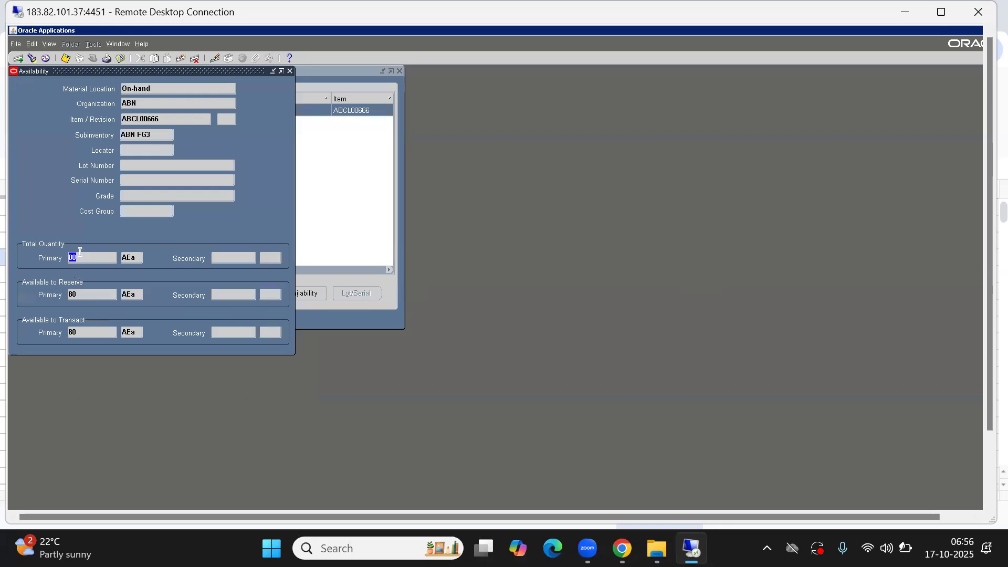
pyautogui.click(289, 71)
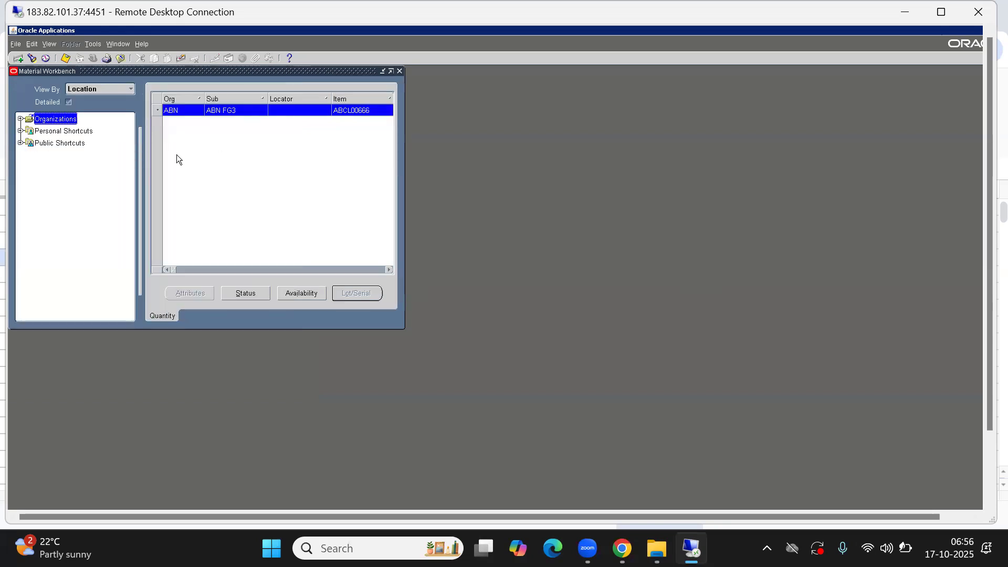
# Reopen the material query and find the on-hand material for item ABCL00777.
pyautogui.click(32, 58)
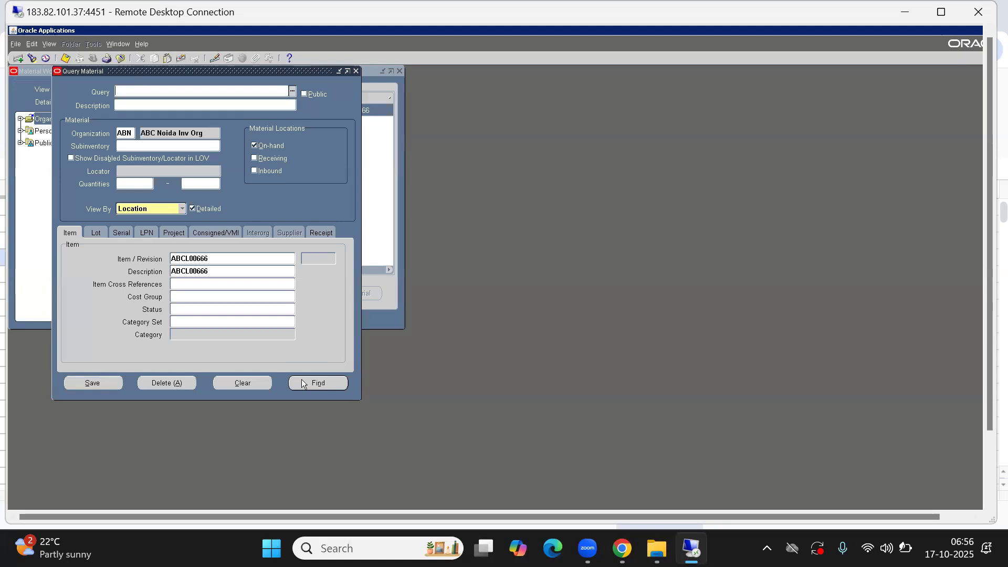
pyautogui.doubleClick(215, 256)
pyautogui.click(215, 257)
pyautogui.press('BackSpace')
pyautogui.press('BackSpace')
pyautogui.write('777')
pyautogui.press('Tab')
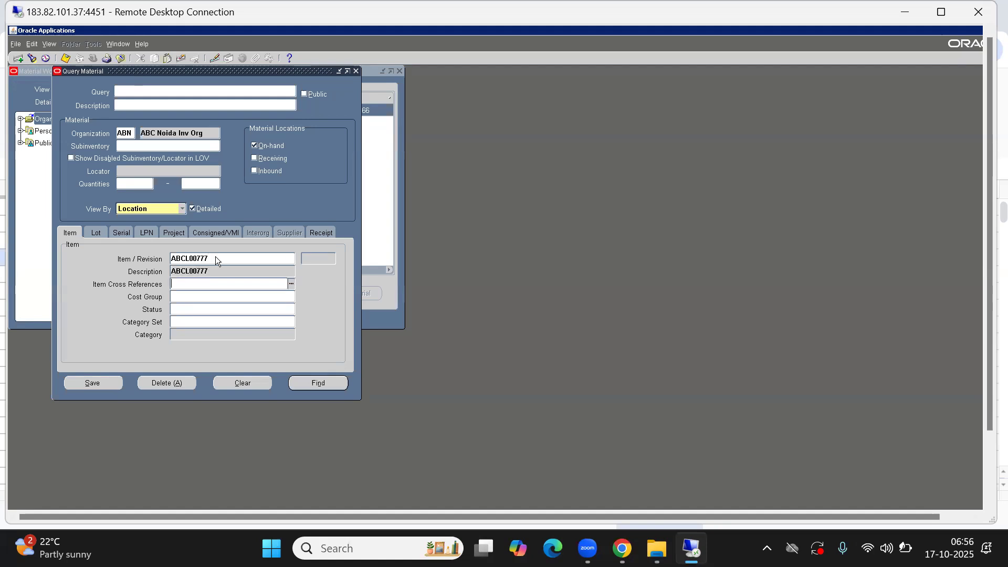
pyautogui.click(334, 383)
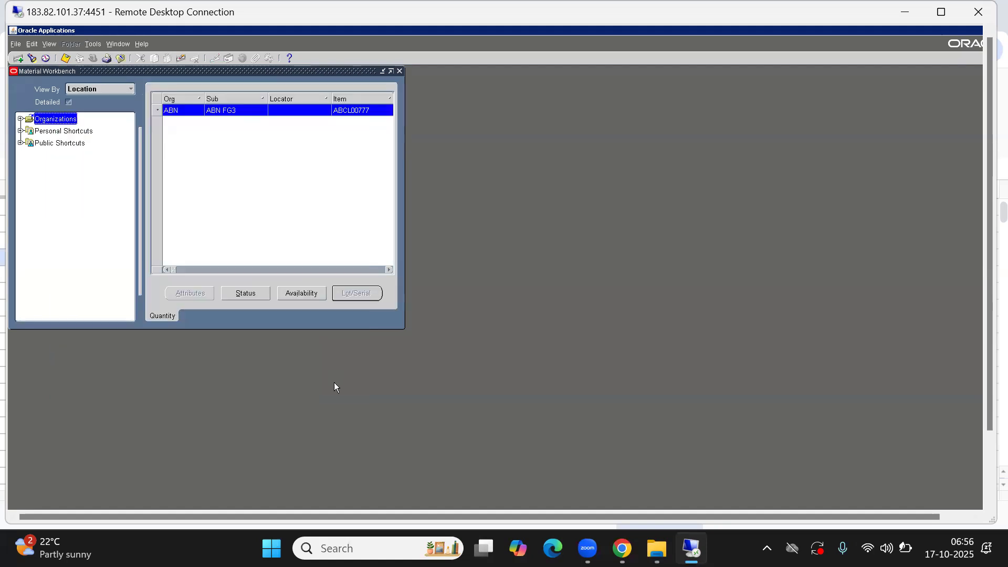
# Check the total quantity in the availability details of ABCL00777 and close them.
pyautogui.click(301, 293)
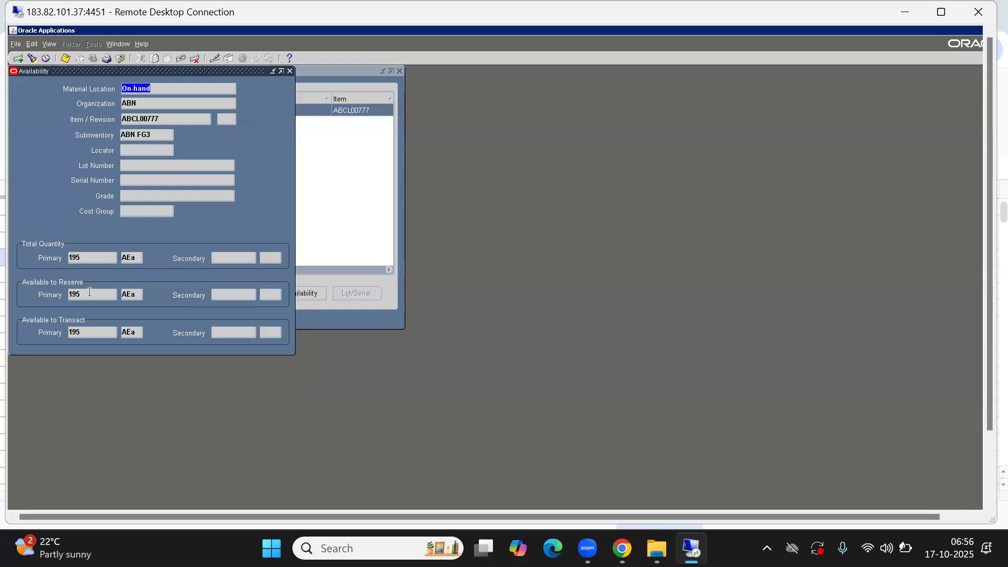
pyautogui.click(83, 259)
pyautogui.click(290, 74)
# Start another material query and find the on-hand material for item ABCL00888.
pyautogui.click(32, 58)
pyautogui.click(223, 262)
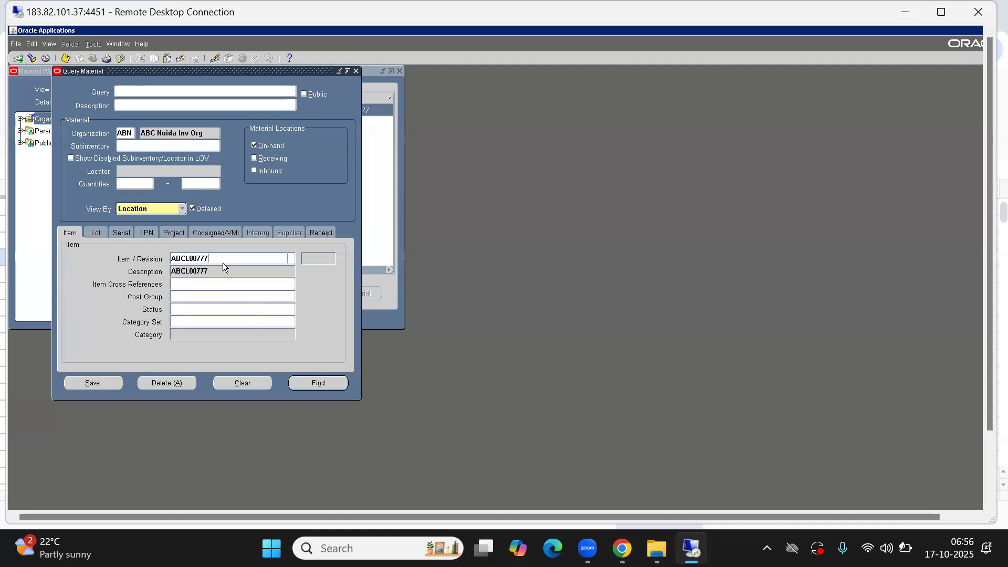
pyautogui.press('BackSpace')
pyautogui.press('BackSpace')
pyautogui.press('BackSpace')
pyautogui.write('888')
pyautogui.press('Tab')
pyautogui.click(320, 383)
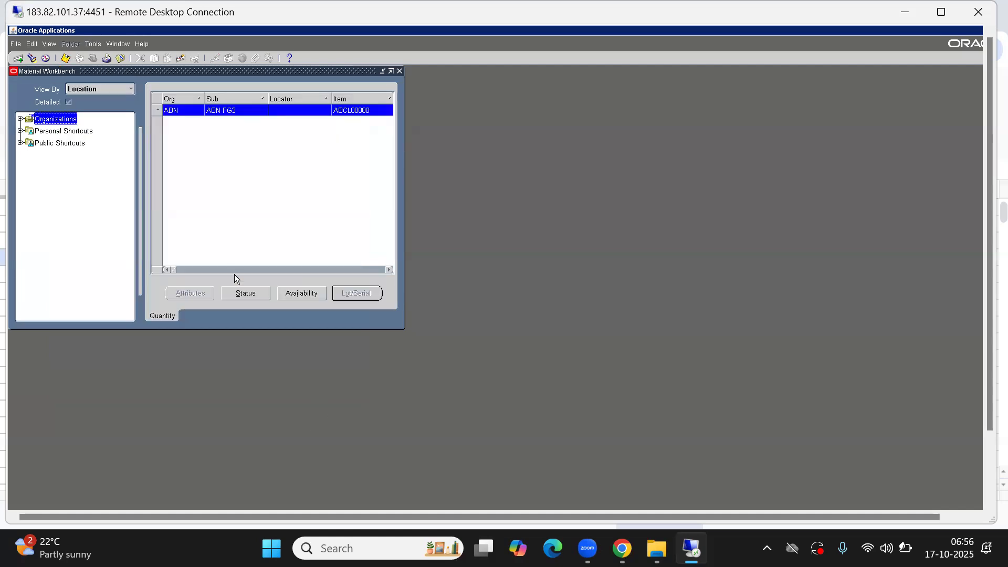
# Check the availability quantities of ABCL00888 and close the on-hand windows, returning to the Navigator.
pyautogui.click(292, 295)
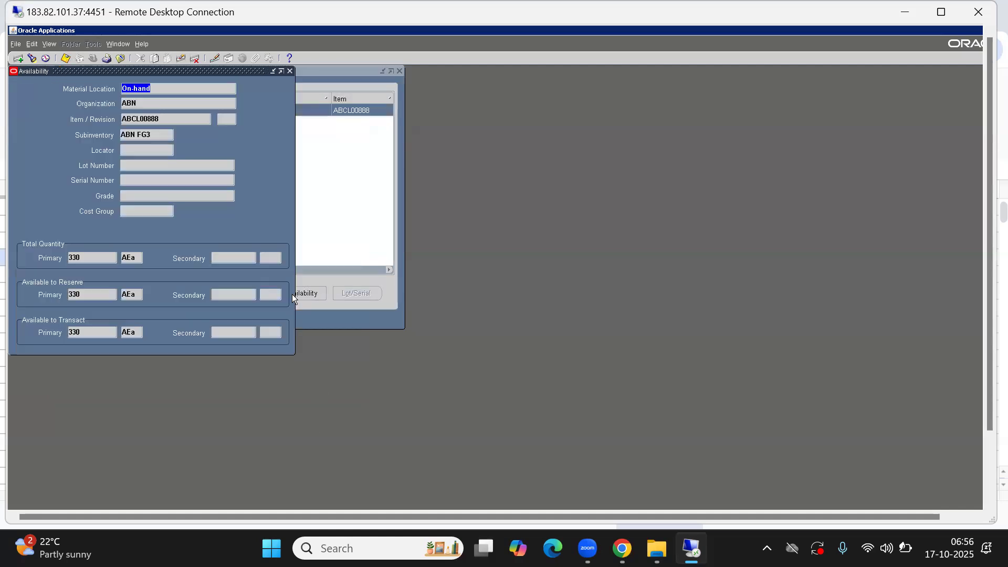
pyautogui.click(105, 292)
pyautogui.hotkey('alt', 'f')
pyautogui.press('c')
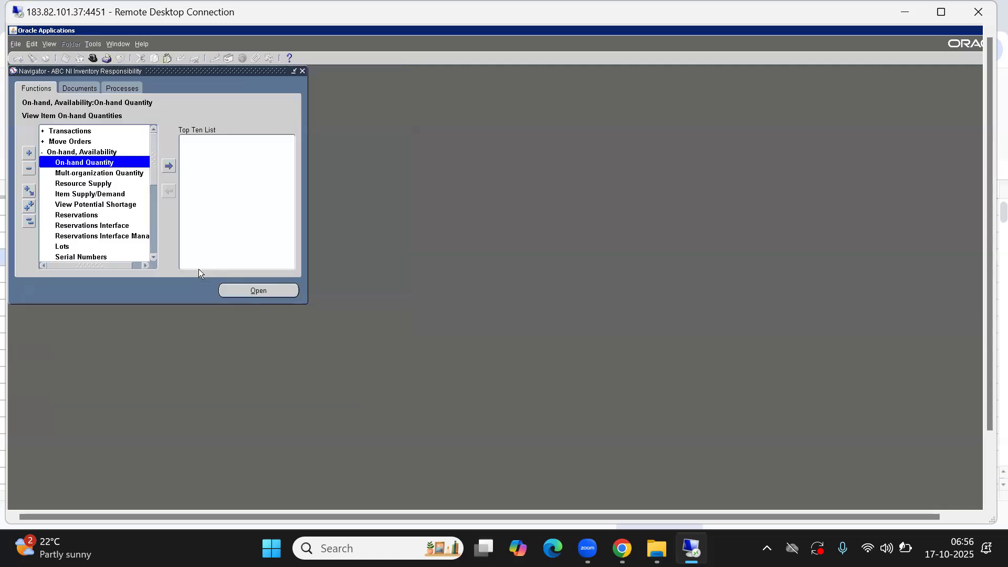
# Collapse the Navigator's function tree, expand Counting and Physical Inventory, and select the Tag Counts function.
pyautogui.click(28, 221)
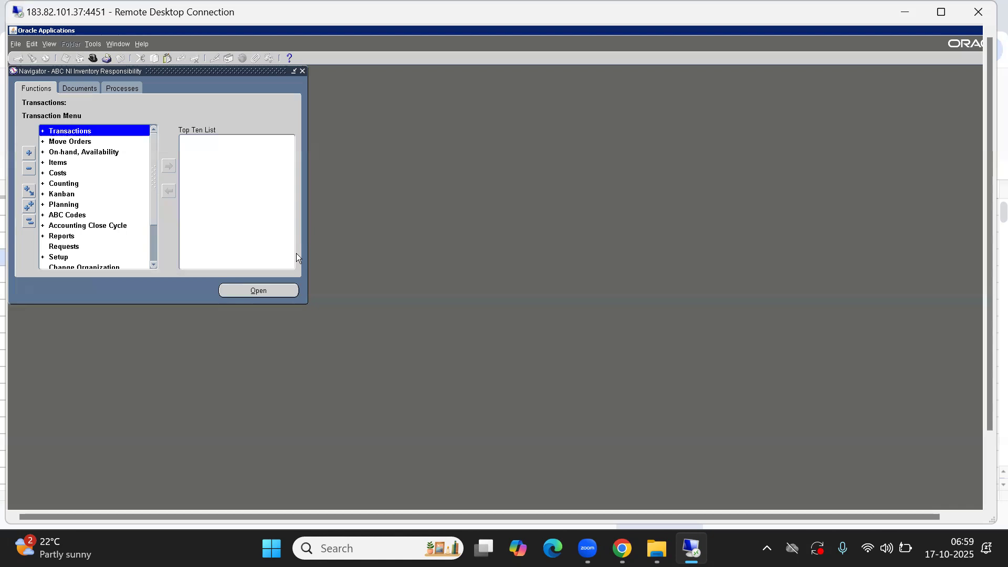
pyautogui.press('Down')
pyautogui.press('Down')
pyautogui.press('Down')
pyautogui.press('Down')
pyautogui.press('Down')
pyautogui.press('Return')
pyautogui.press('Down')
pyautogui.press('Down')
pyautogui.press('Up')
pyautogui.press('Return')
pyautogui.press('Down')
pyautogui.press('Down')
pyautogui.press('Down')
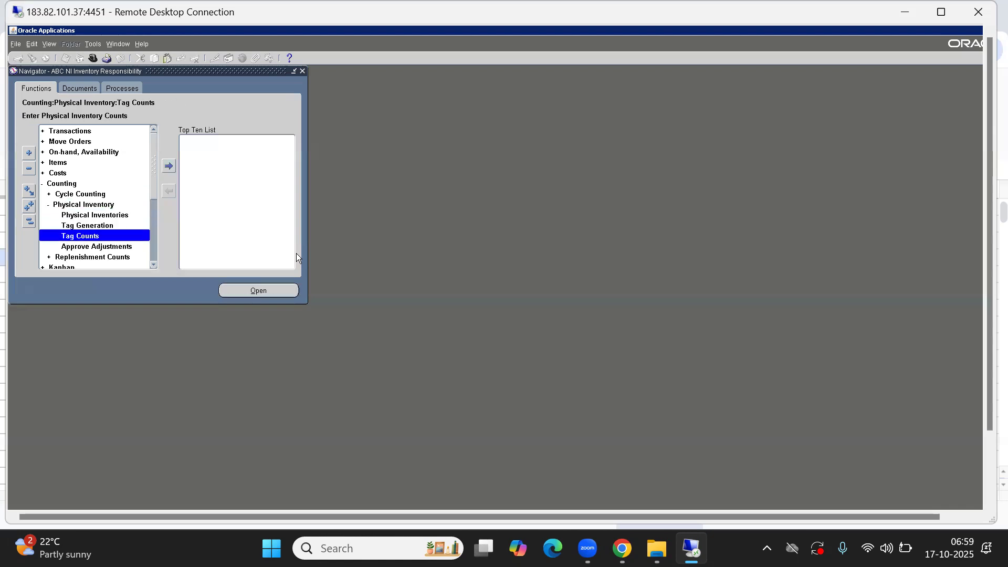